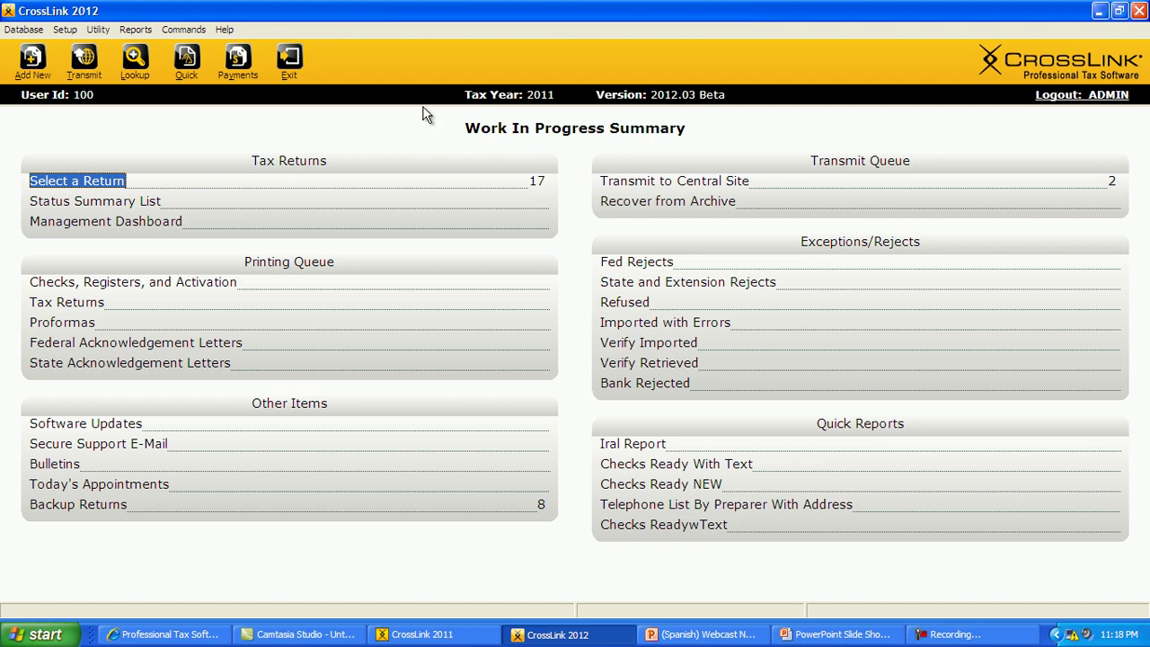
pyautogui.click(22, 29)
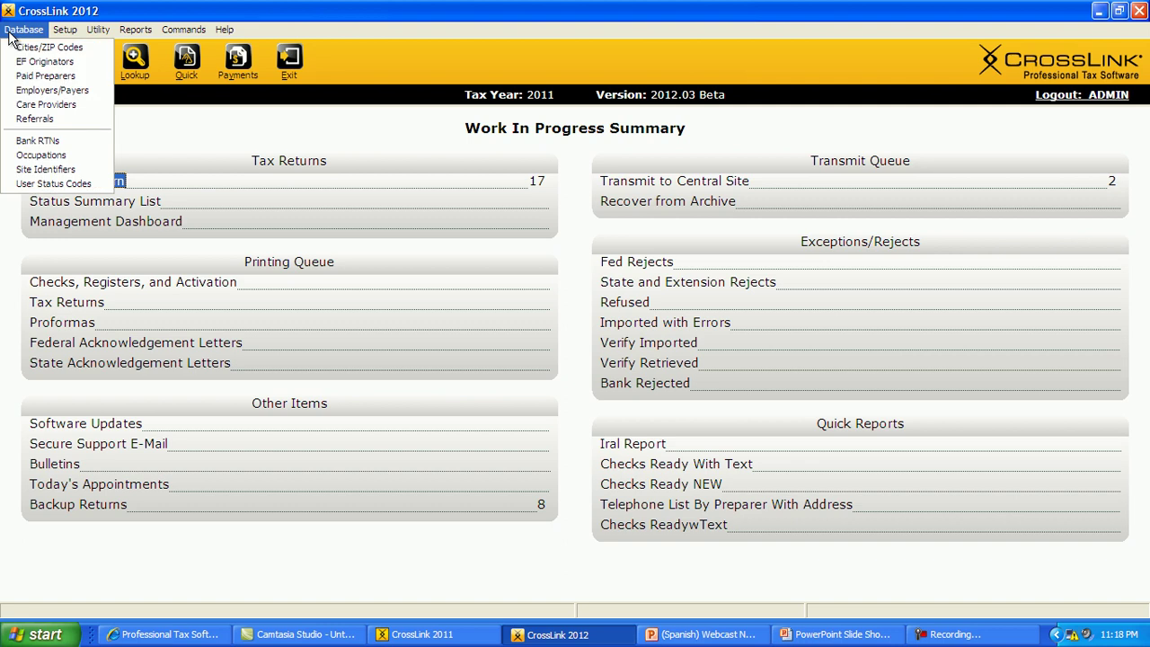
pyautogui.moveTo(56, 34)
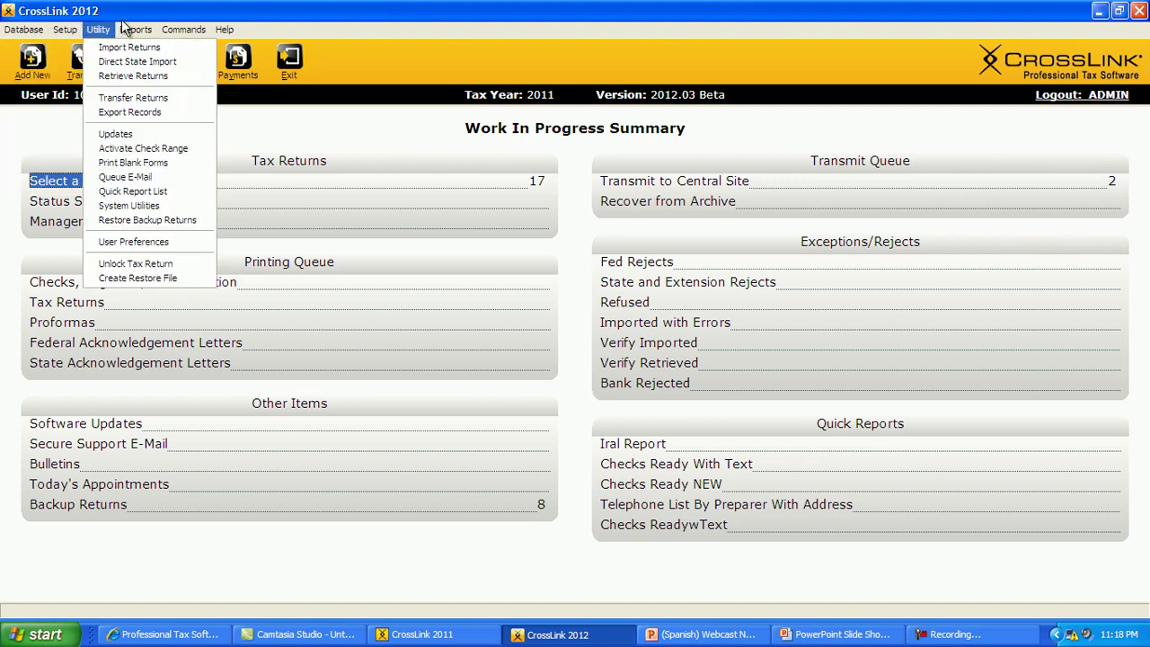
pyautogui.moveTo(131, 32)
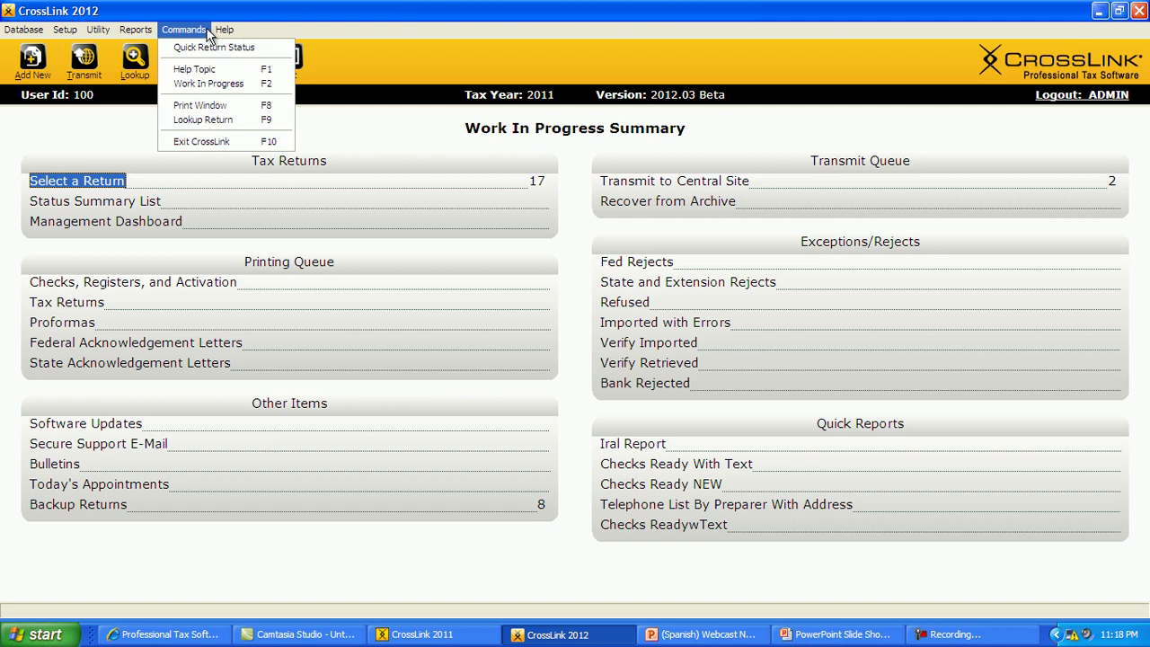
pyautogui.moveTo(219, 34)
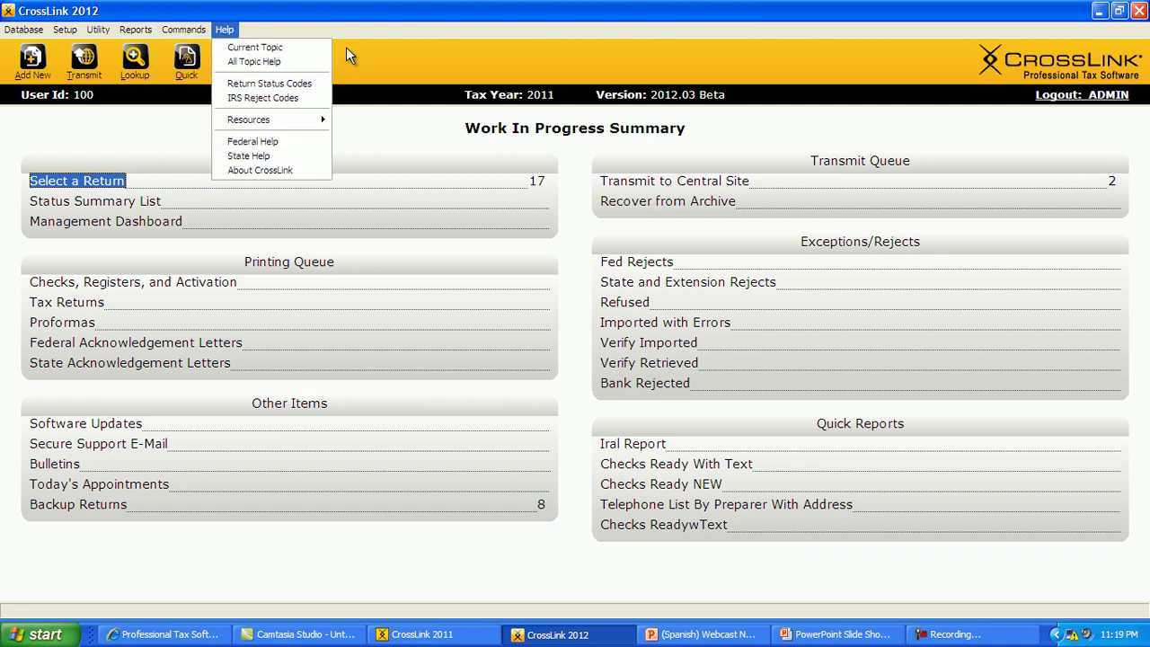
pyautogui.click(373, 57)
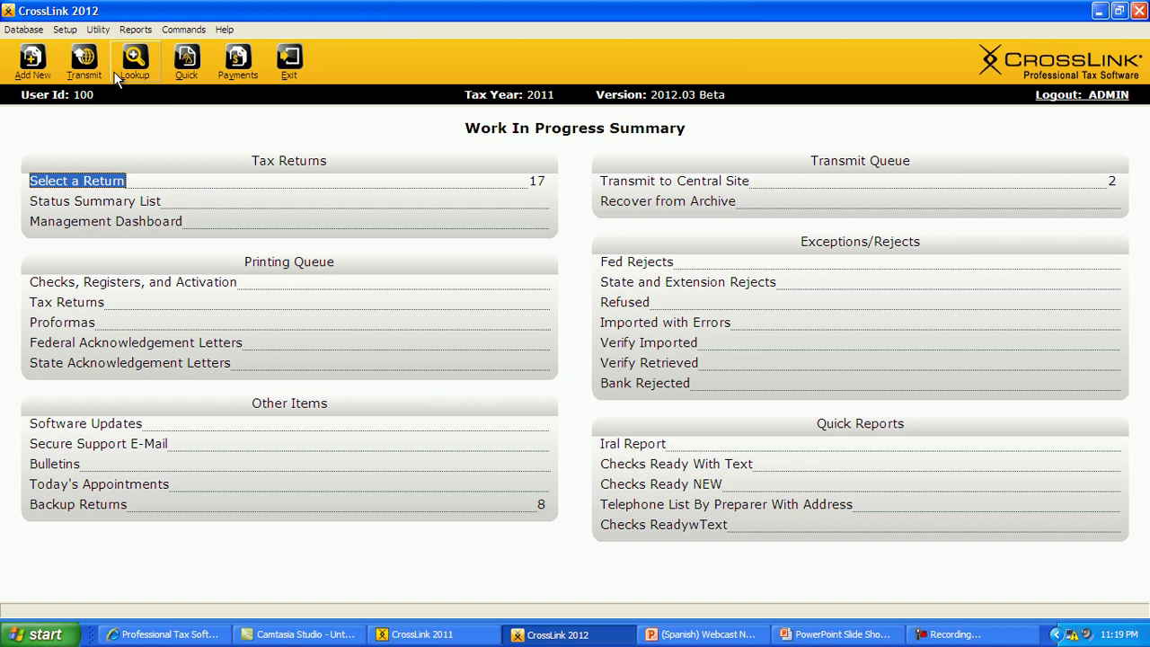
pyautogui.click(112, 181)
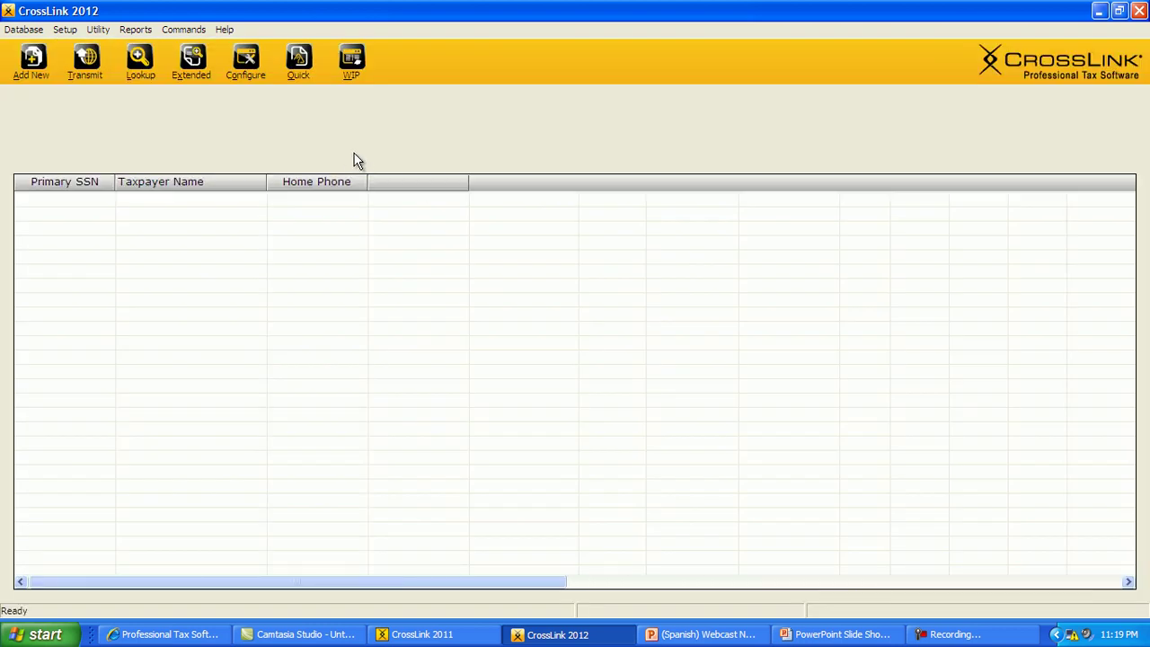
pyautogui.click(414, 144)
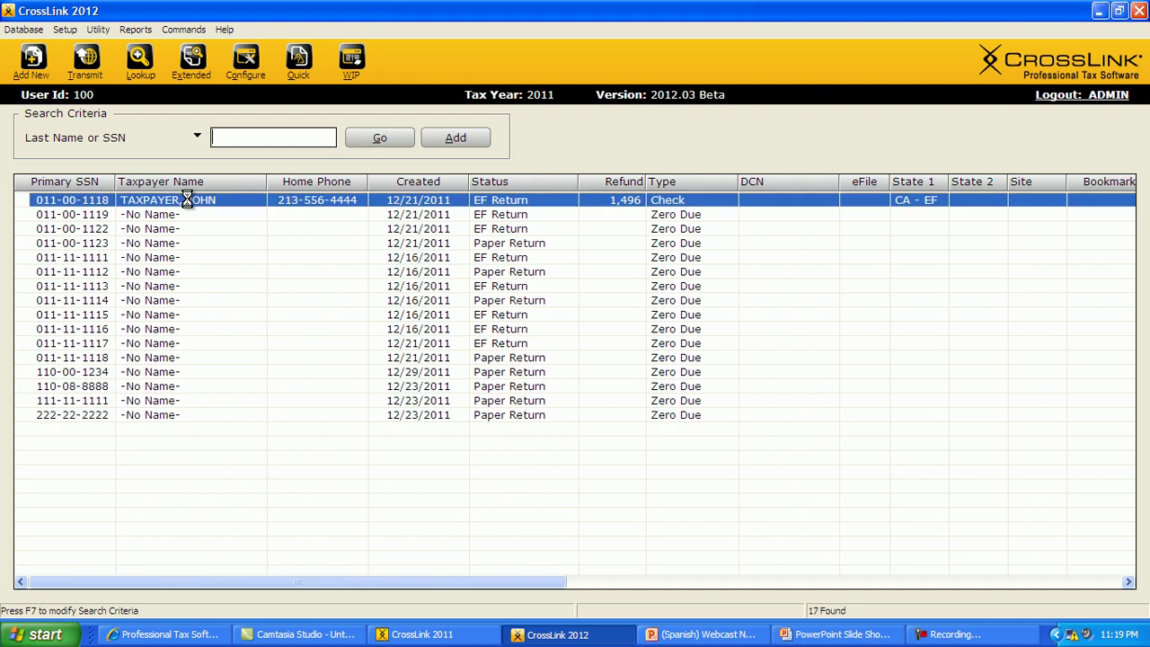
pyautogui.press('Return')
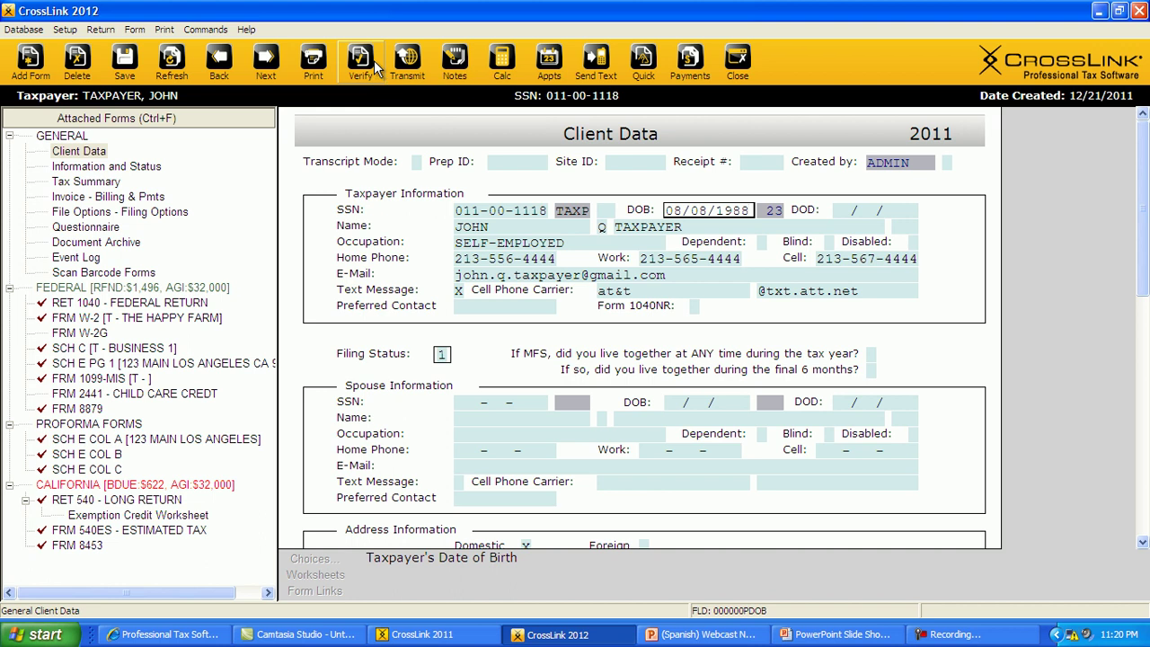
pyautogui.click(737, 61)
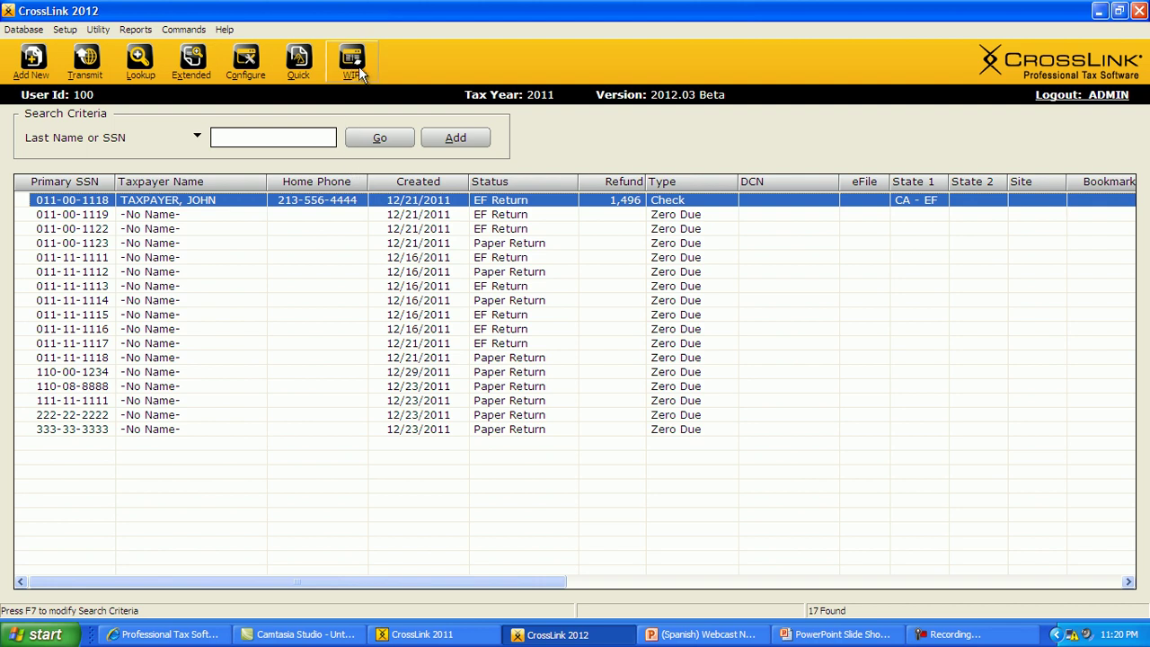
pyautogui.click(352, 61)
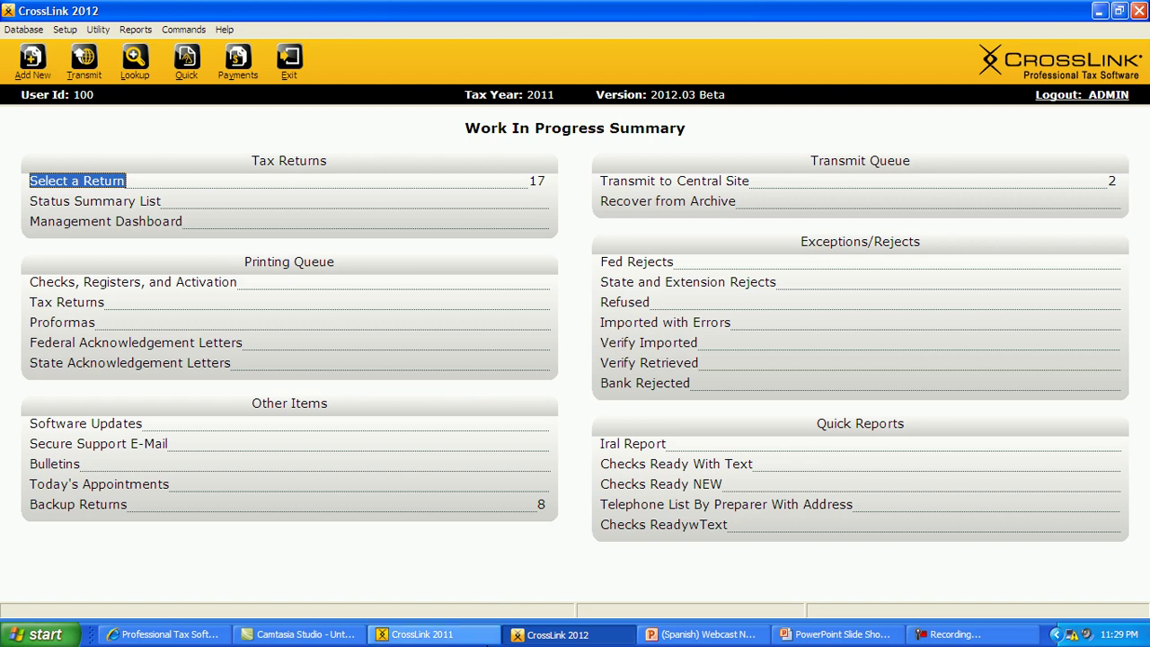
# - In CrossLink 2011, list the 12 saved 2010 returns and drag the Status column after Type
pyautogui.click(481, 640)
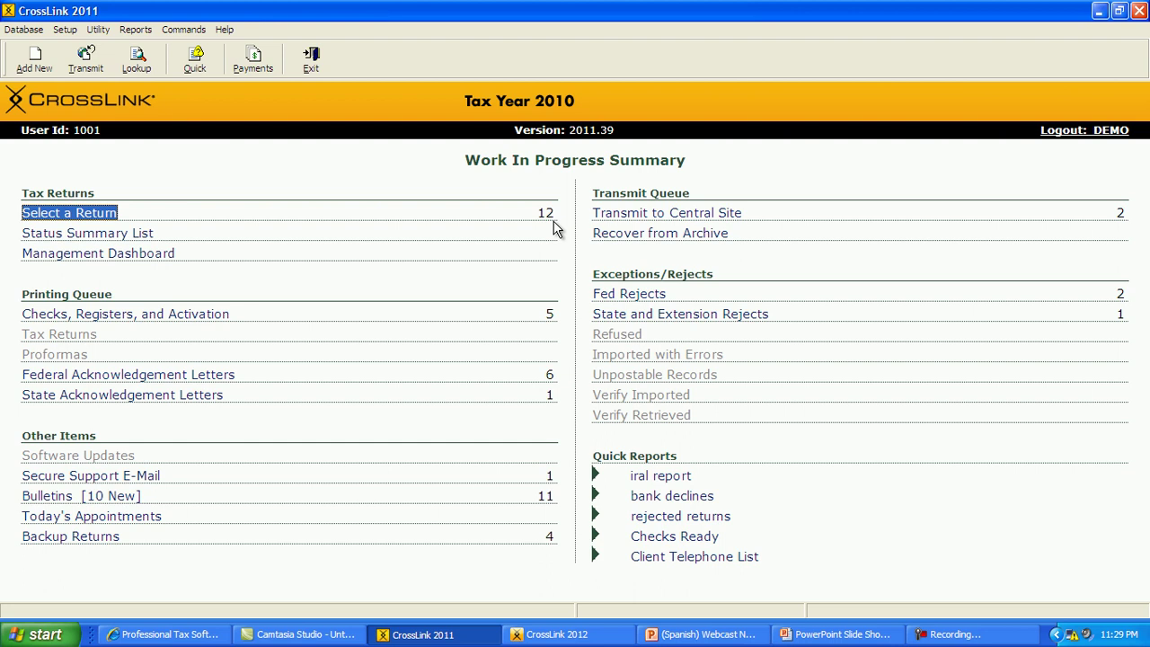
pyautogui.click(112, 216)
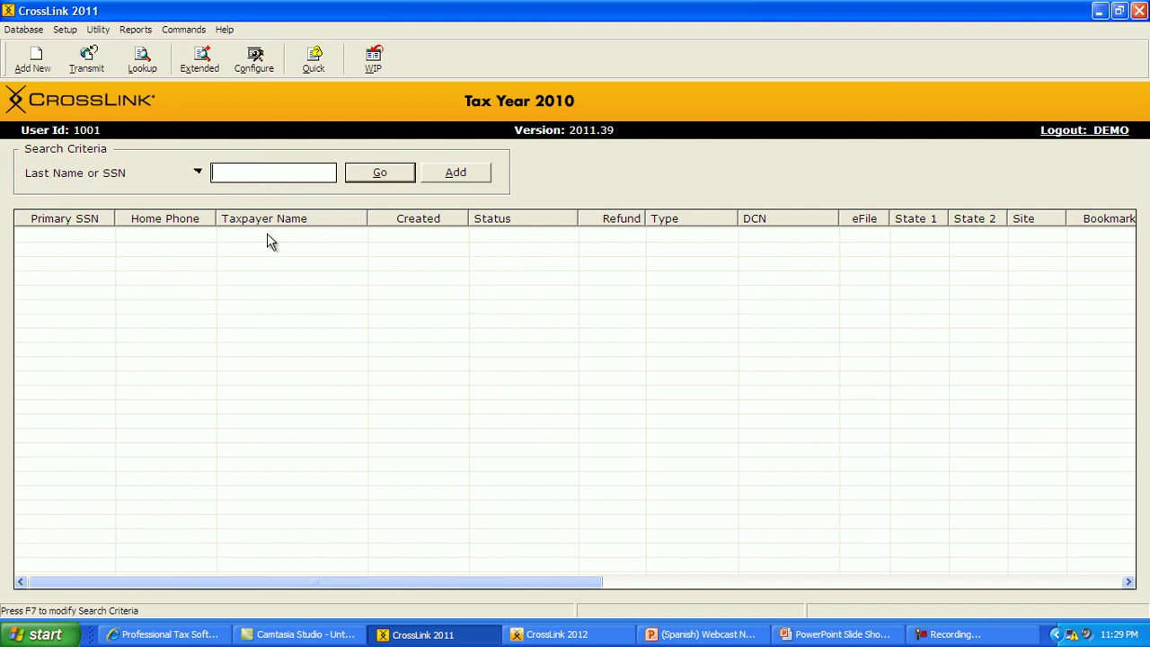
pyautogui.click(360, 173)
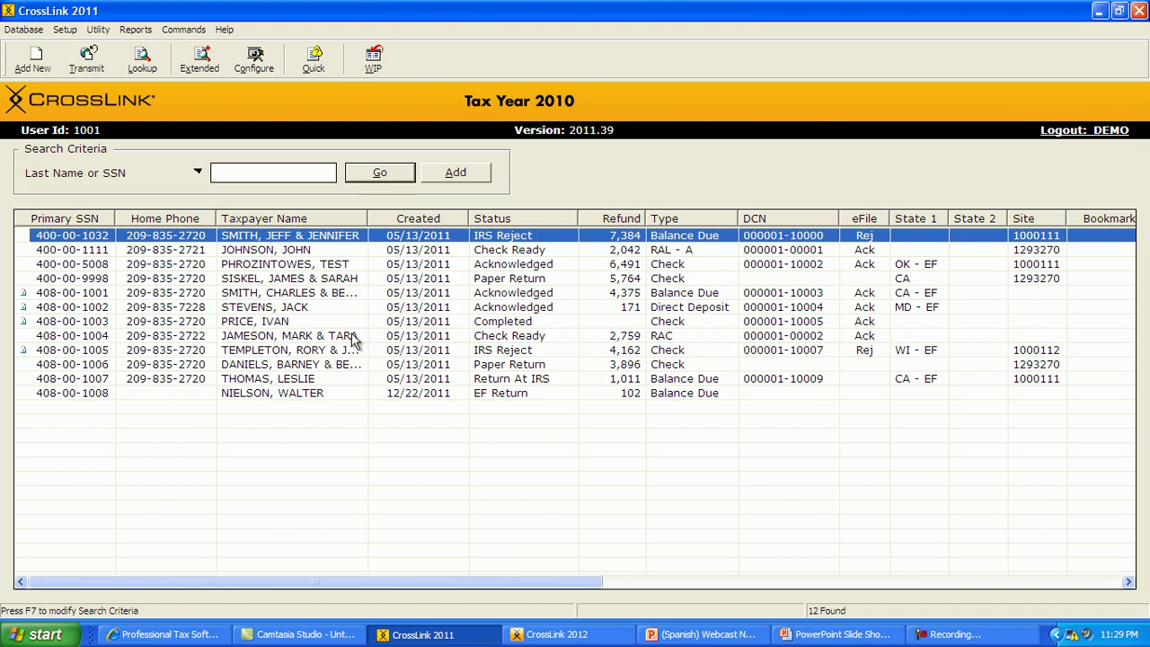
pyautogui.moveTo(508, 221); pyautogui.dragTo(729, 226)
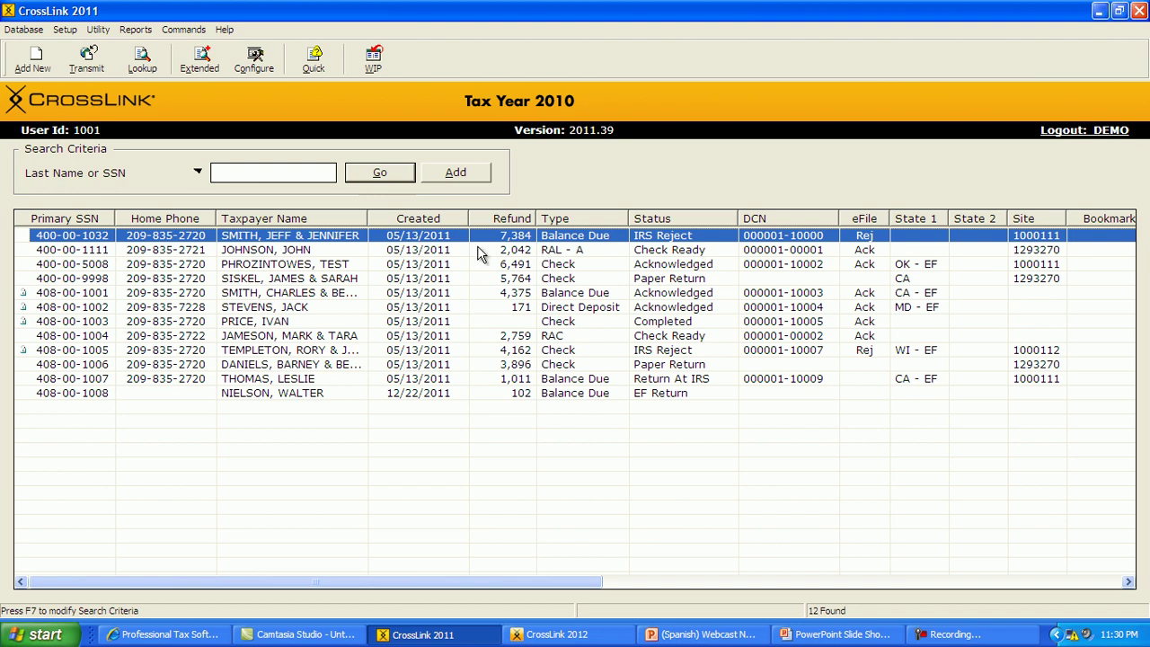
# - Sort returns by taxpayer name, reverse it, browse search criteria, then return to the Work In Progress Summary
pyautogui.click(306, 222)
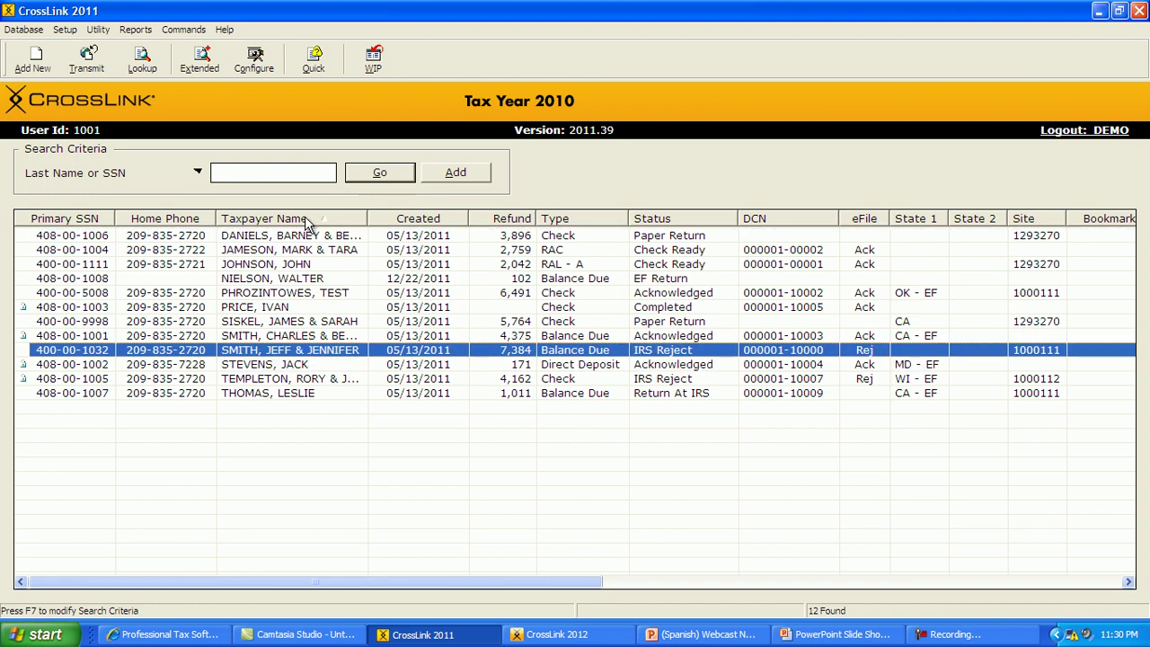
pyautogui.click(306, 223)
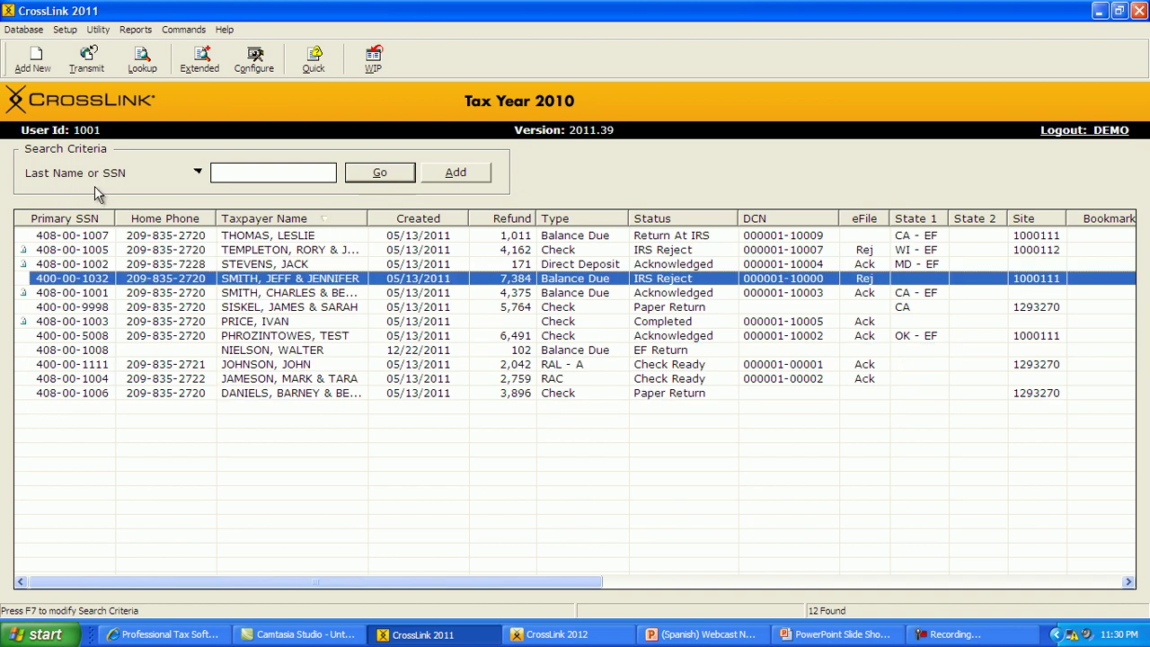
pyautogui.click(198, 174)
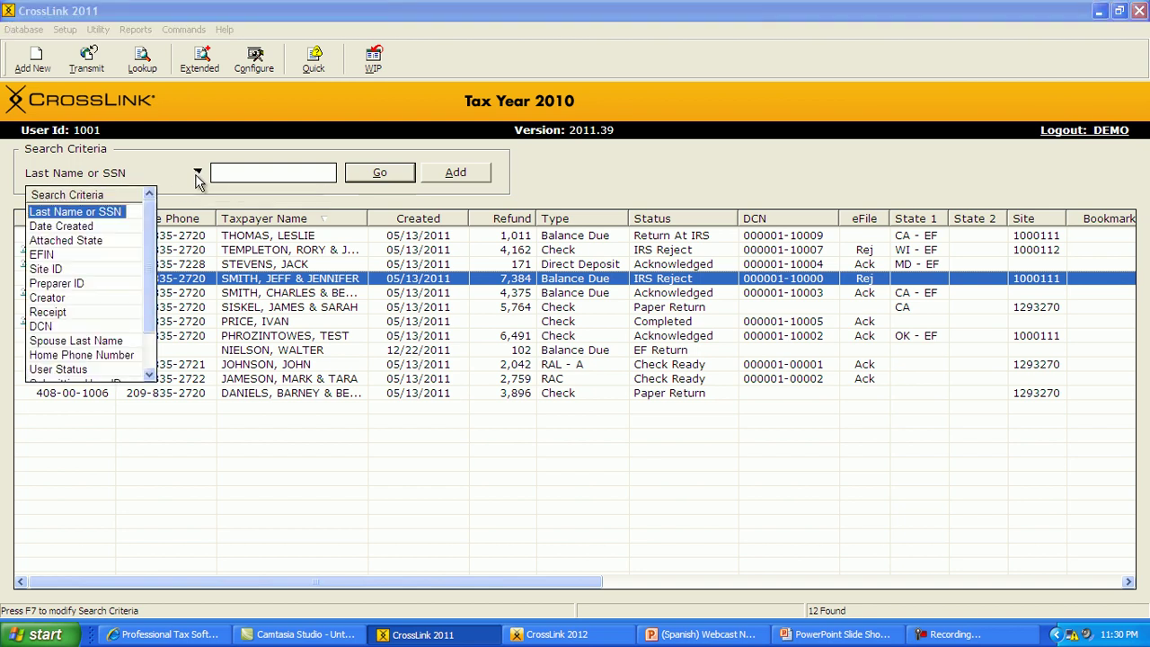
pyautogui.click(153, 286)
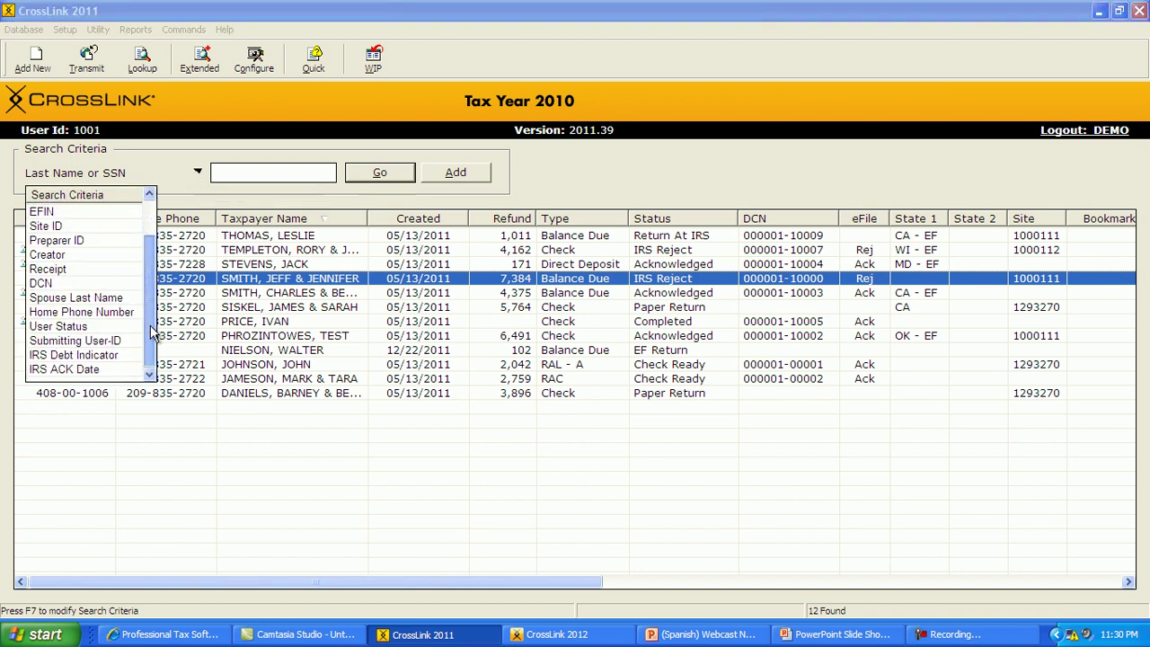
pyautogui.scroll(1, 133, 252)
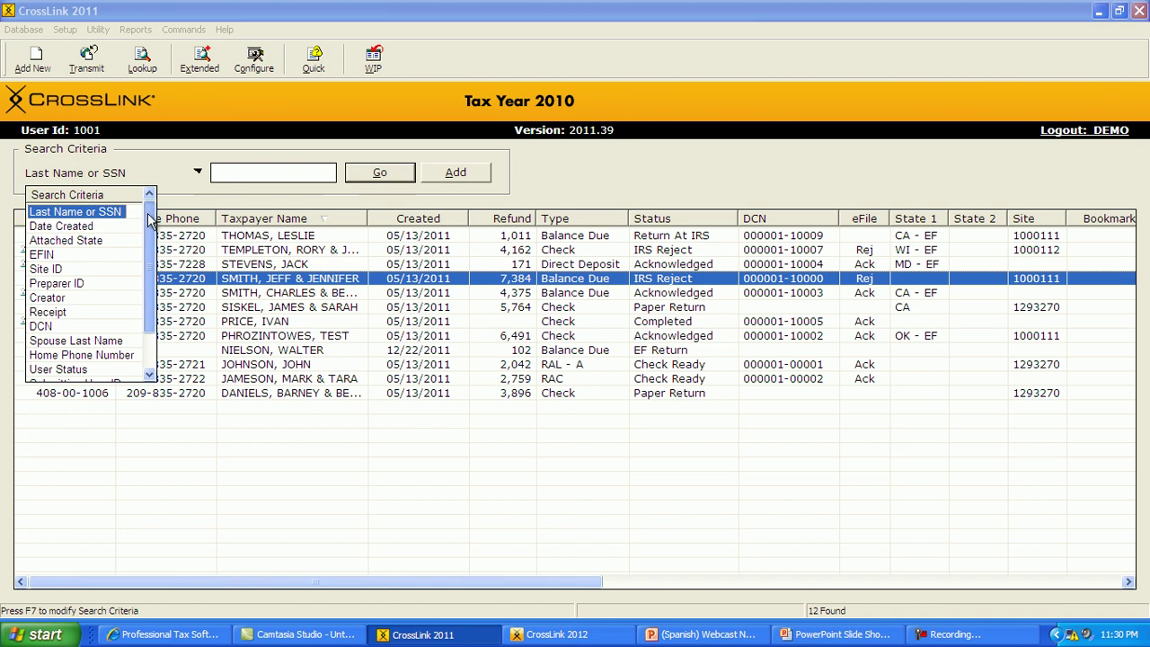
pyautogui.scroll(-1, 148, 270)
pyautogui.scroll(1, 148, 368)
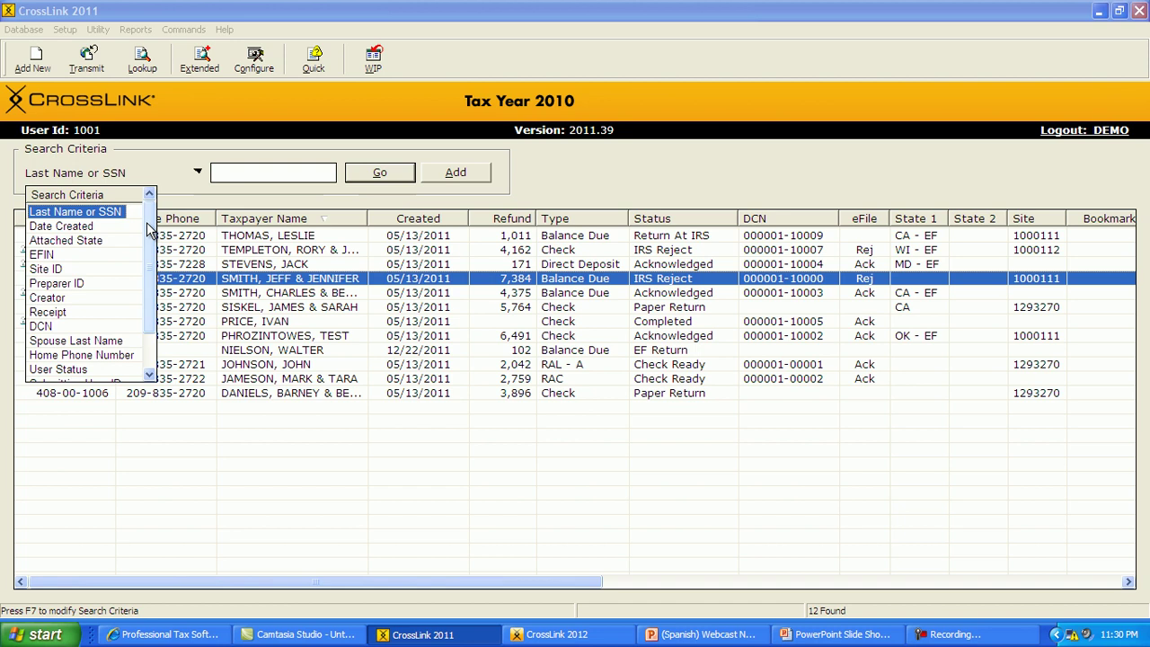
pyautogui.click(357, 68)
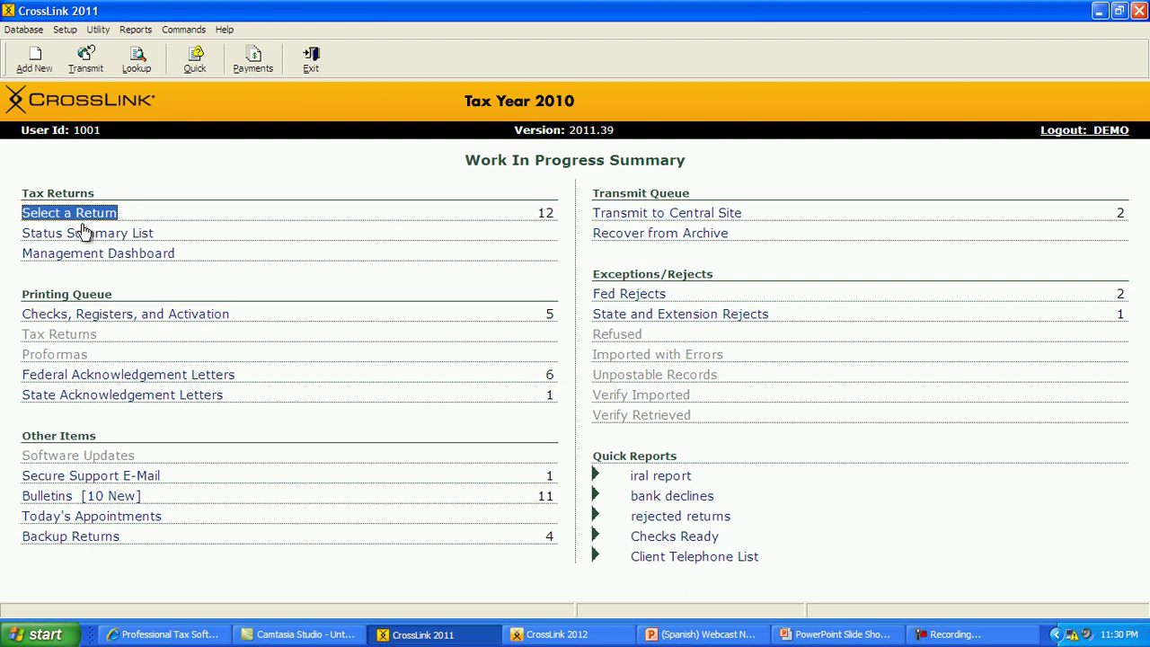
pyautogui.click(59, 239)
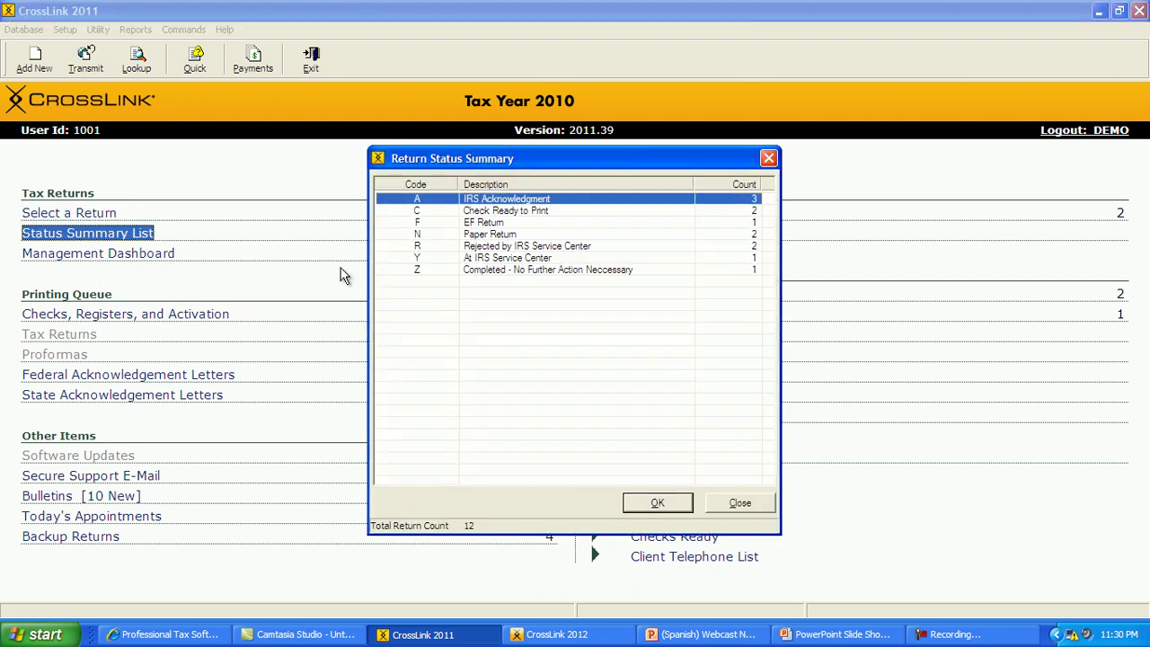
pyautogui.moveTo(425, 161); pyautogui.dragTo(408, 275)
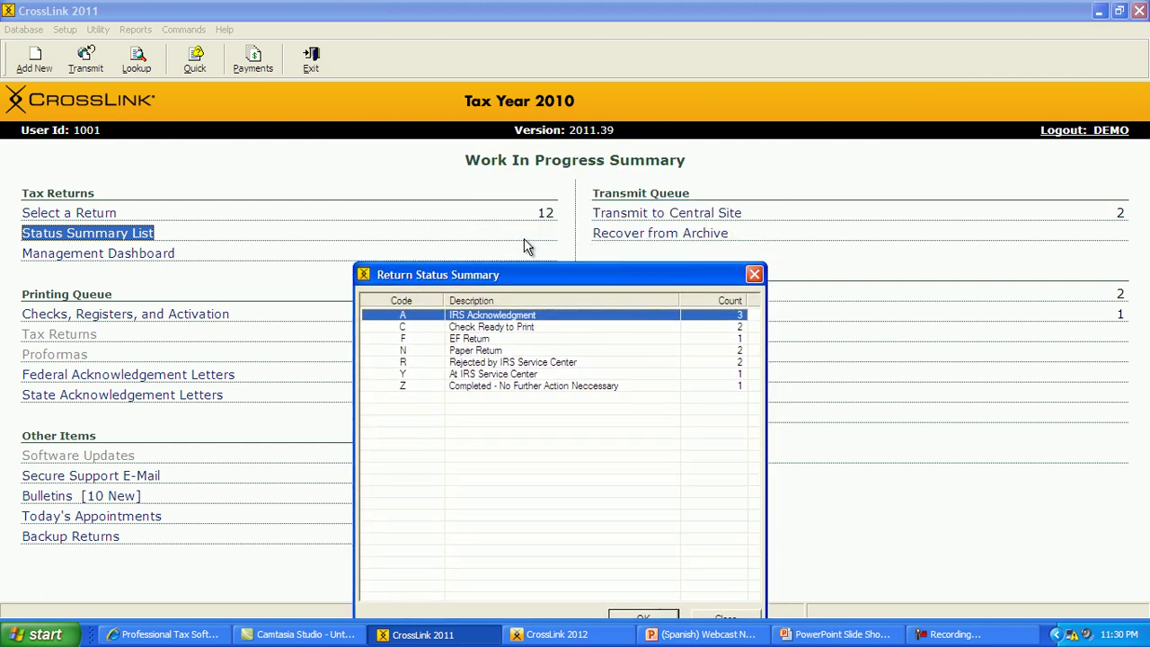
pyautogui.moveTo(538, 272); pyautogui.dragTo(537, 227)
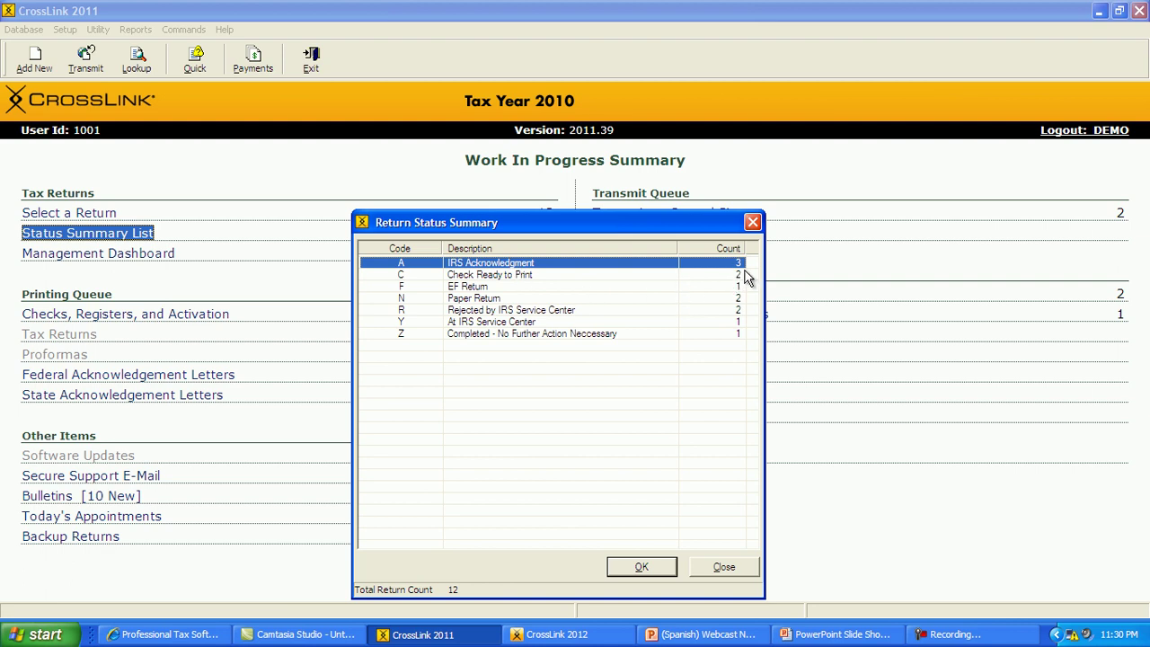
pyautogui.click(505, 274)
pyautogui.click(508, 300)
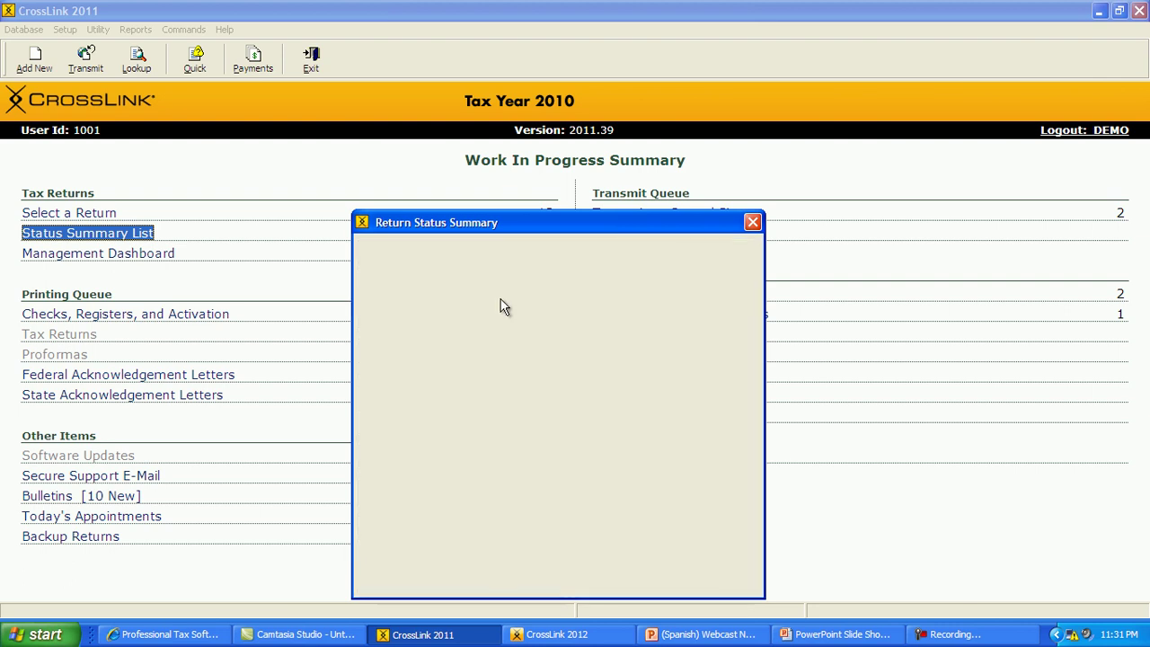
pyautogui.doubleClick(503, 306)
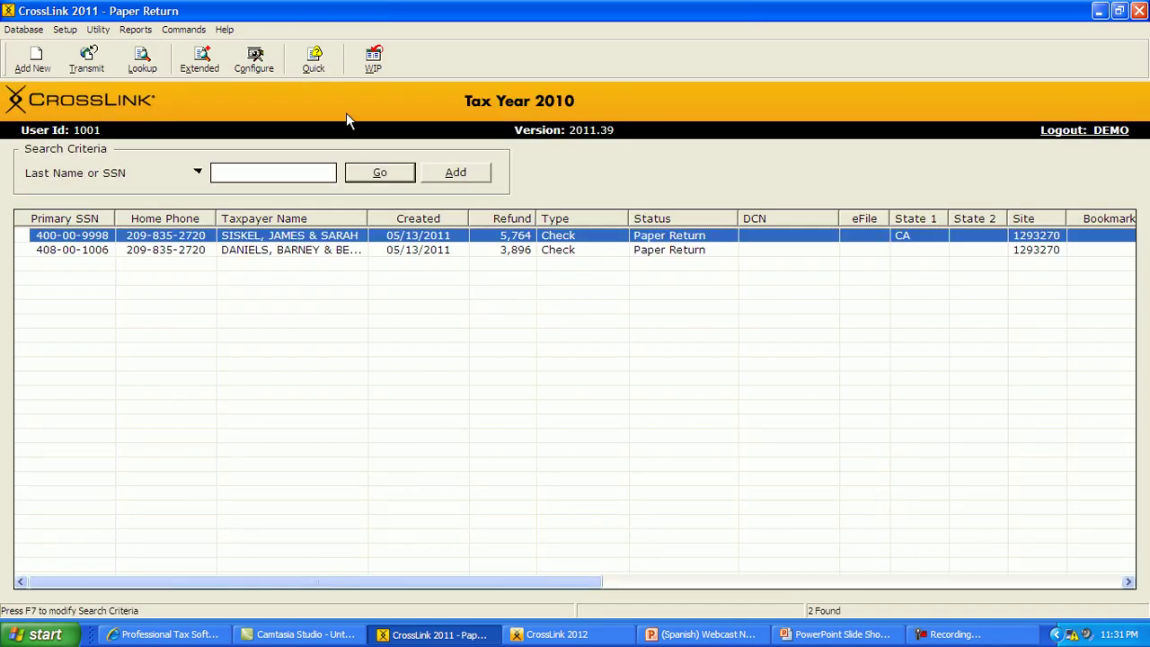
pyautogui.click(361, 75)
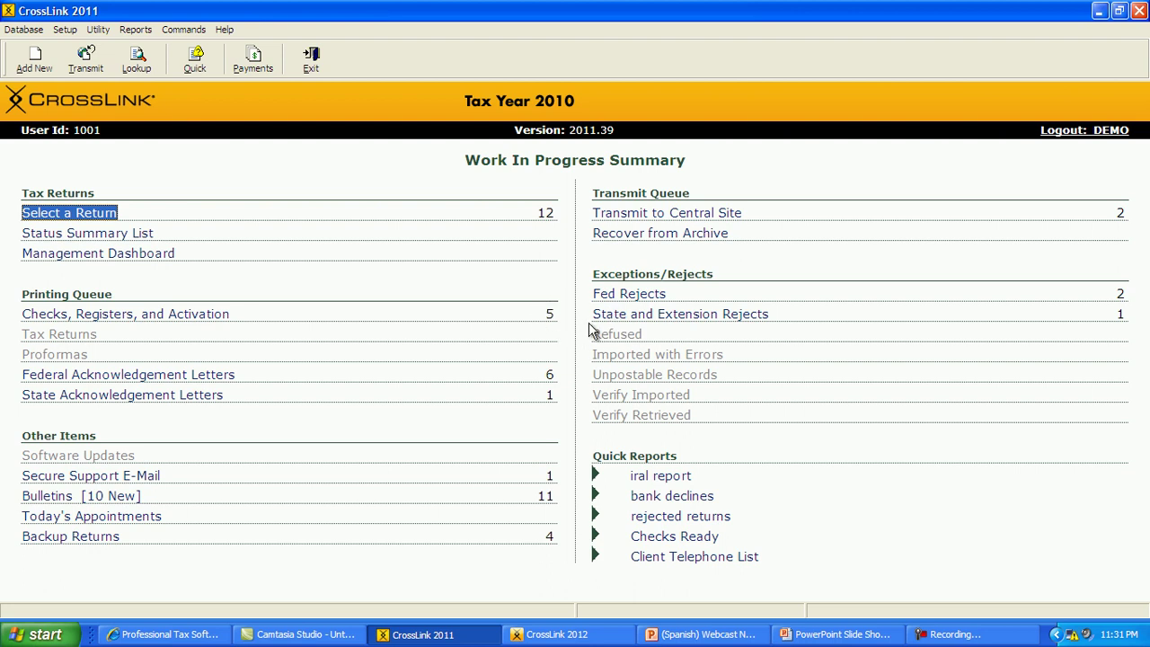
pyautogui.click(113, 319)
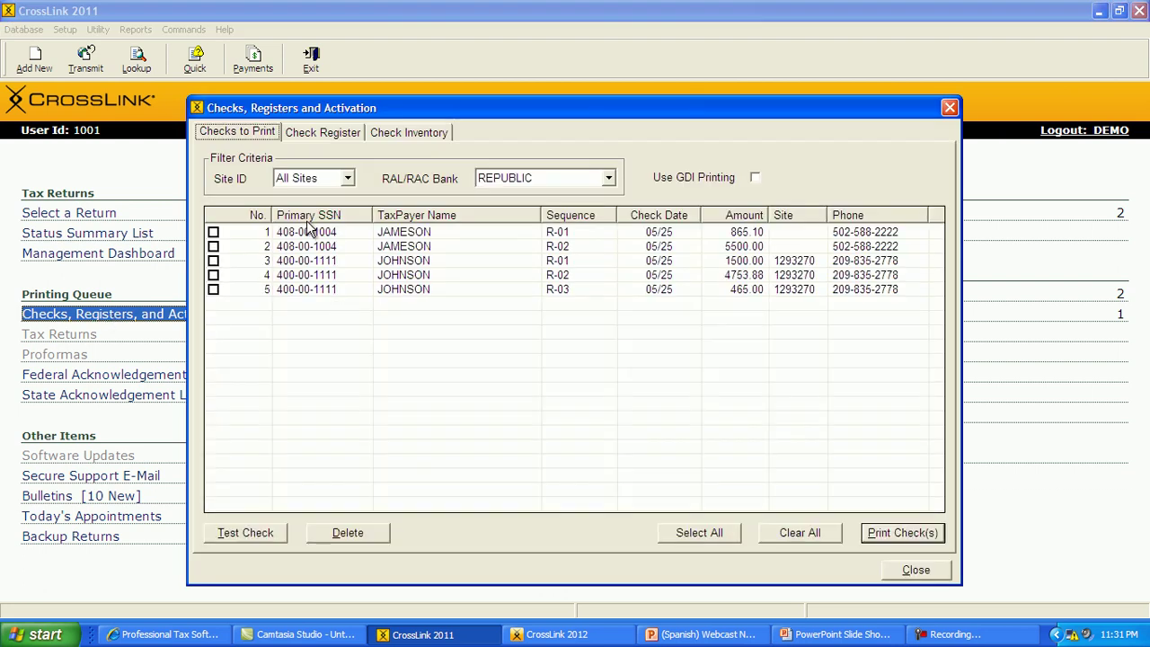
pyautogui.click(213, 232)
pyautogui.click(213, 246)
pyautogui.click(213, 260)
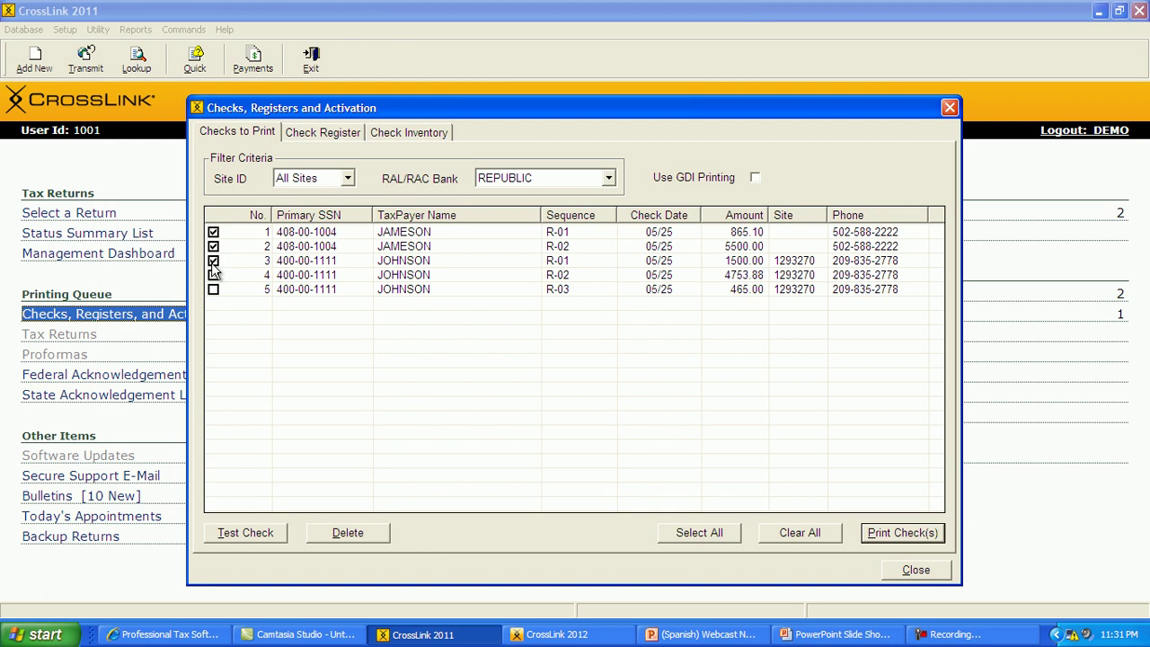
pyautogui.click(214, 276)
pyautogui.click(911, 570)
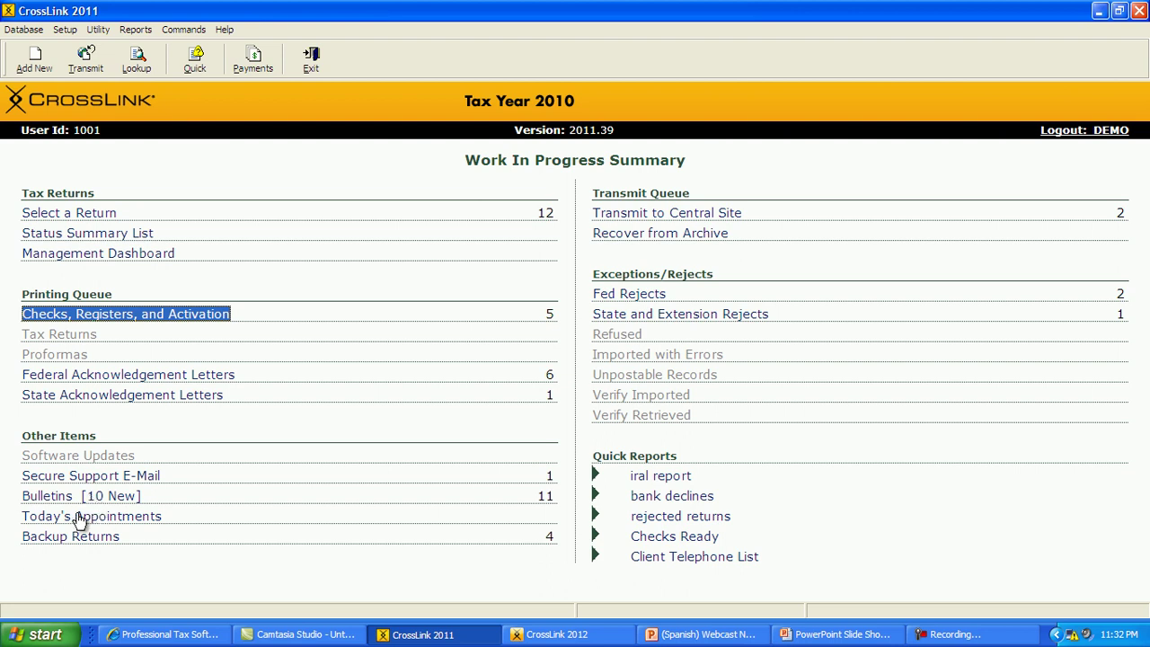
pyautogui.click(85, 518)
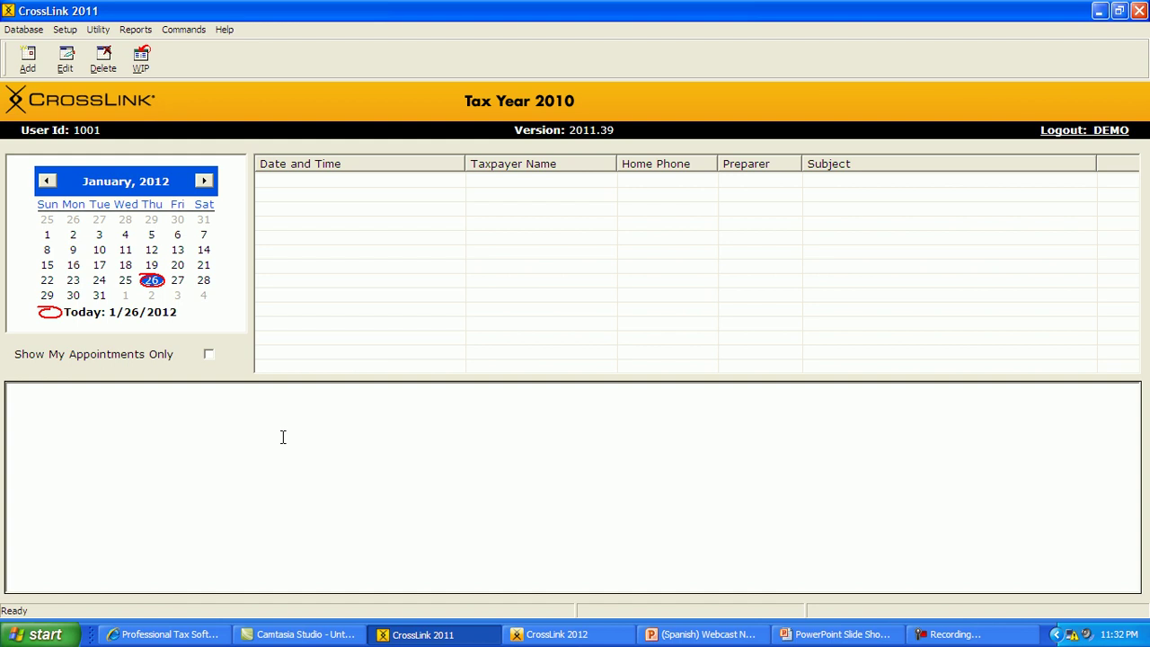
pyautogui.click(137, 61)
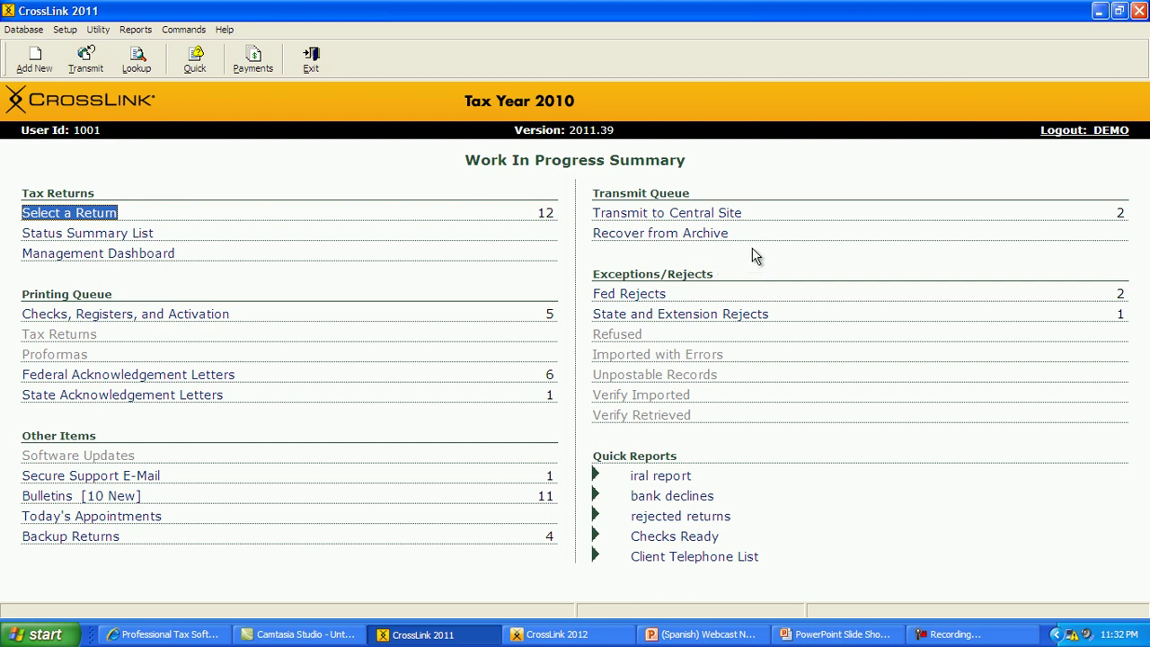
# - Open Transmit to Central Site, showing a Version Report and 1 Registration queued
pyautogui.click(657, 215)
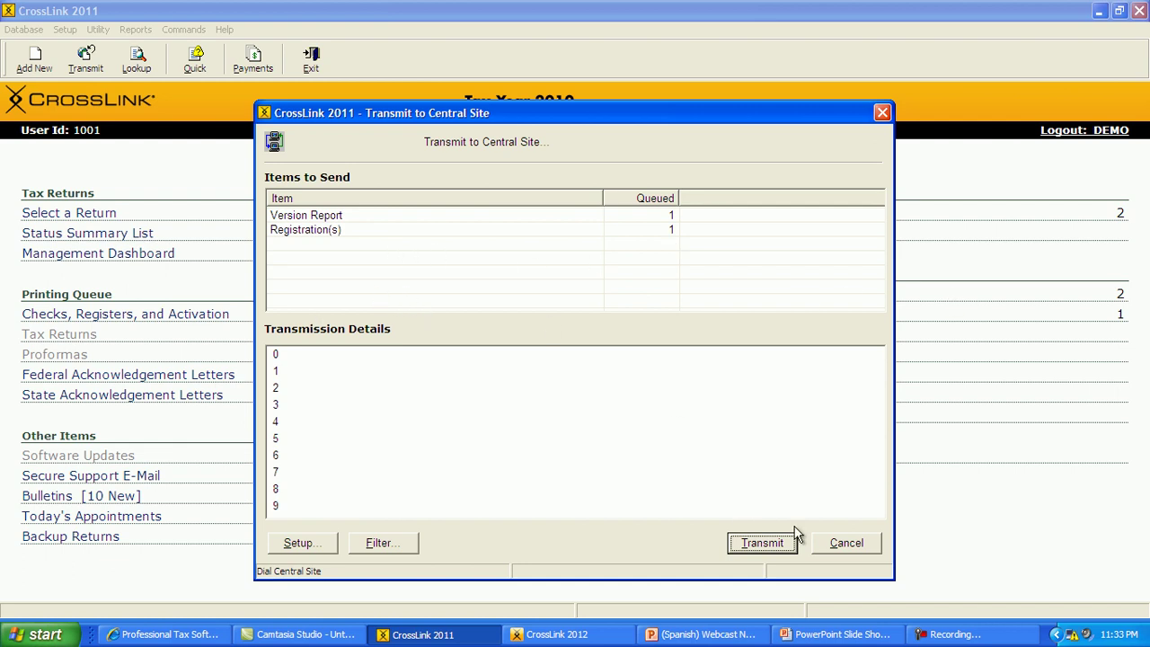
# - Cancel the Transmit to Central Site window without sending anything
pyautogui.click(834, 543)
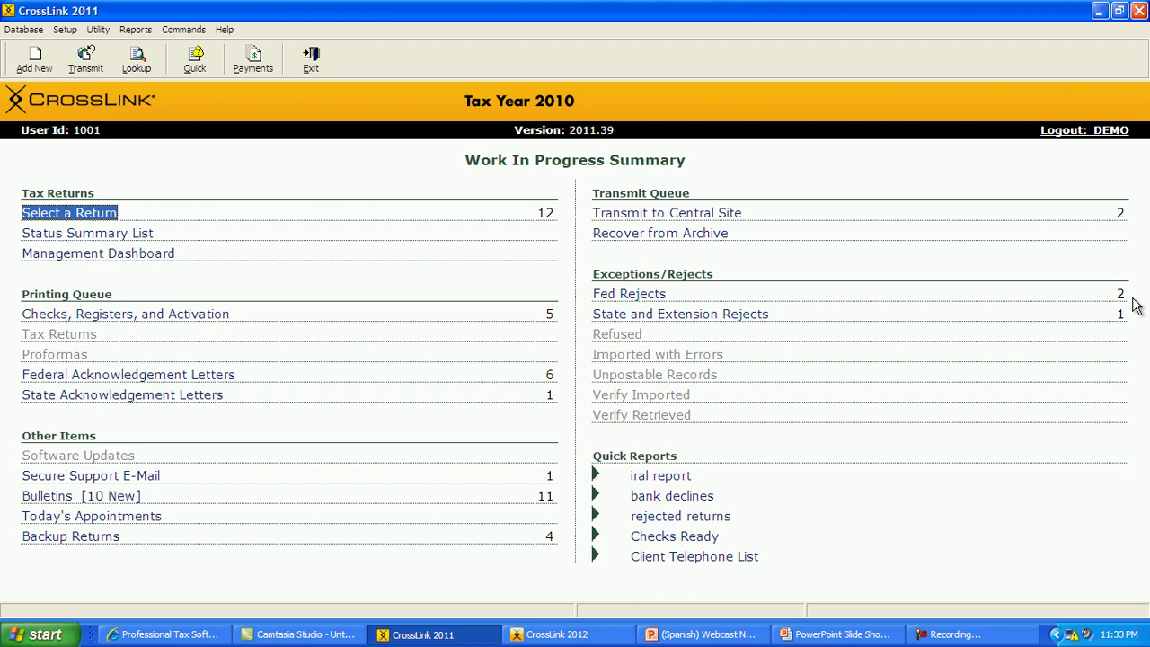
# - Open the first federal reject, jump to its mismatched dependent SSN field, then close the return
pyautogui.click(654, 297)
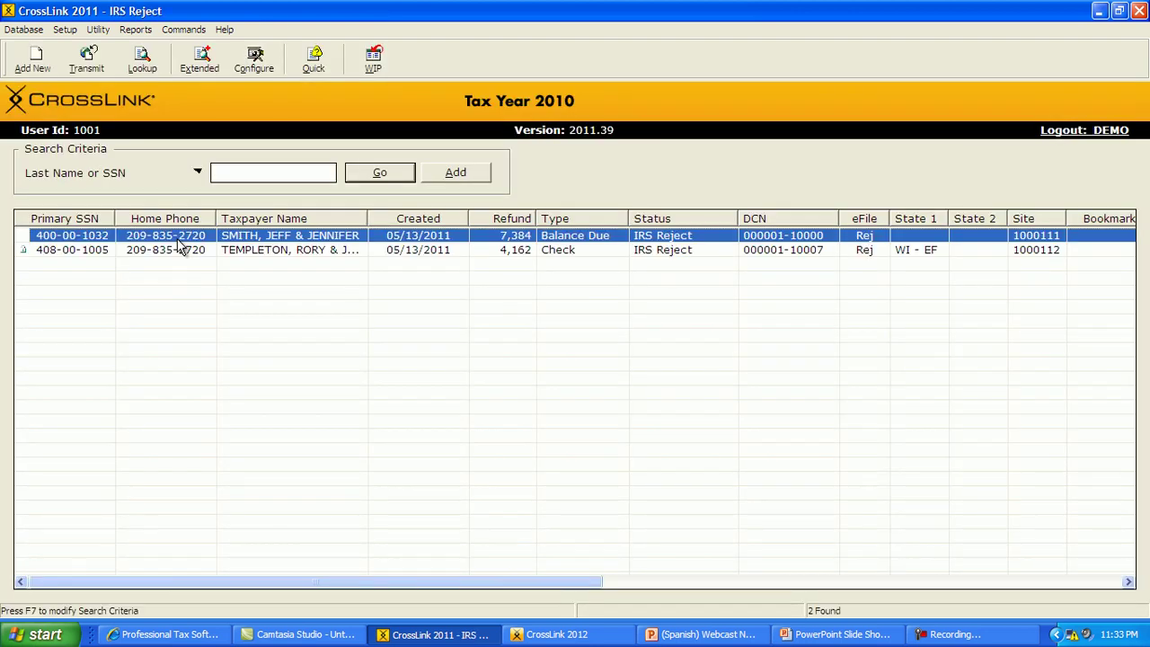
pyautogui.doubleClick(234, 242)
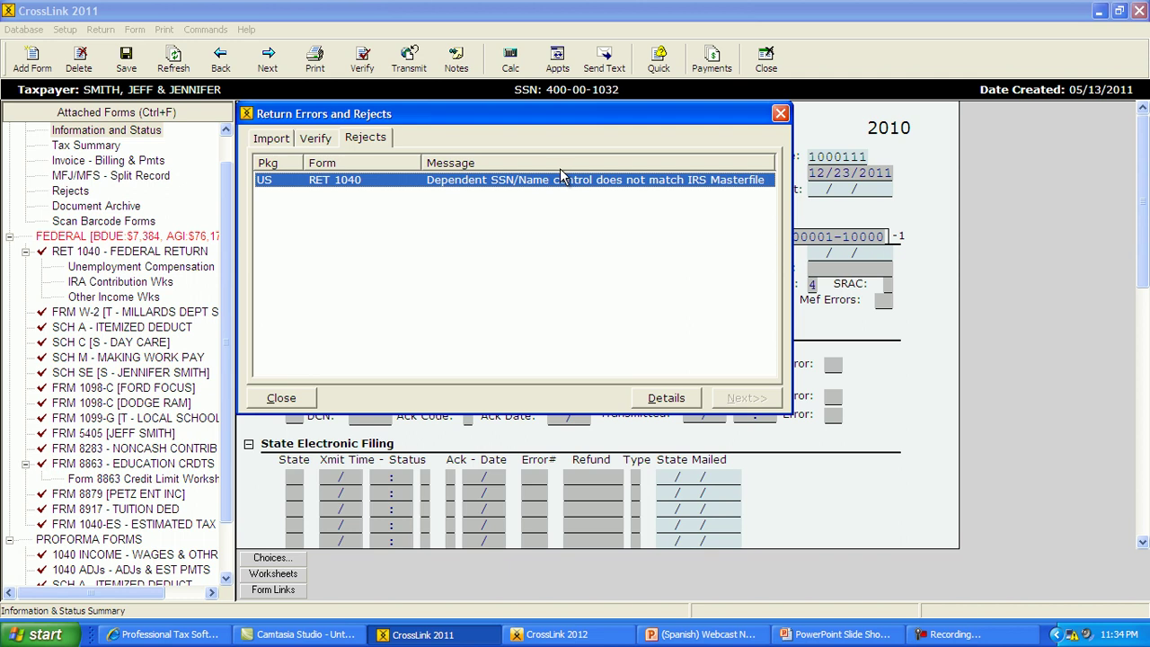
pyautogui.doubleClick(503, 184)
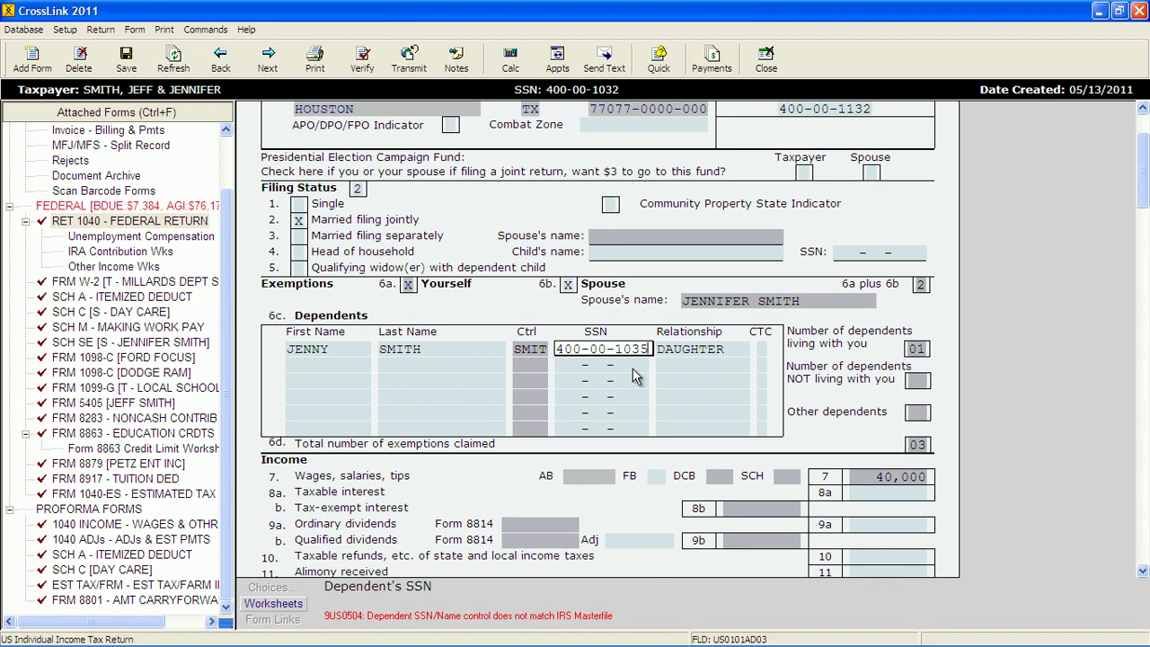
pyautogui.click(768, 65)
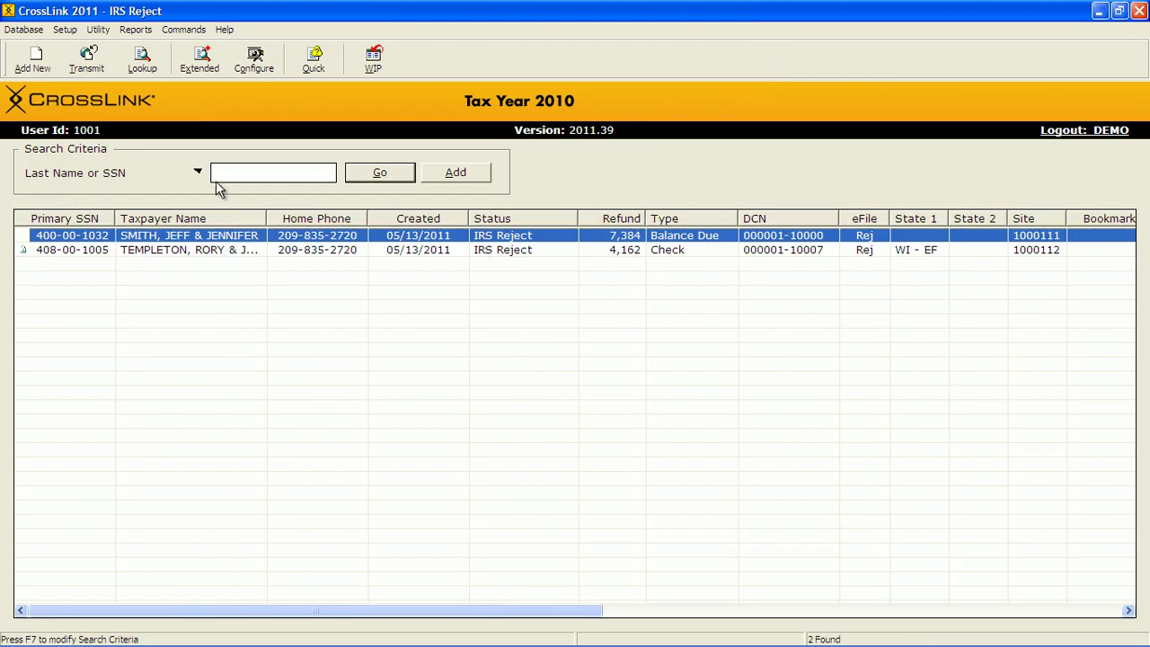
# - Start a new return, then cancel it after mistyping the Social Security number
pyautogui.click(36, 63)
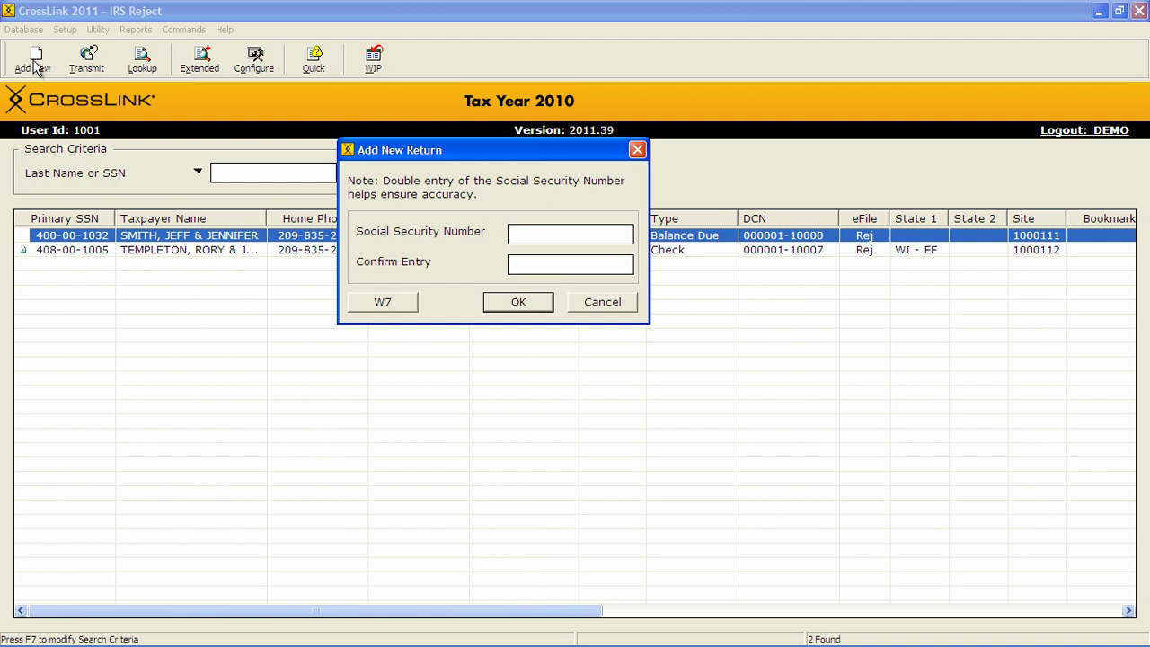
pyautogui.press('BackSpace')
pyautogui.press('BackSpace')
pyautogui.press('BackSpace')
pyautogui.press('BackSpace')
pyautogui.press('BackSpace')
pyautogui.press('BackSpace')
pyautogui.press('BackSpace')
pyautogui.press('BackSpace')
pyautogui.press('BackSpace')
pyautogui.press('BackSpace')
pyautogui.click(595, 304)
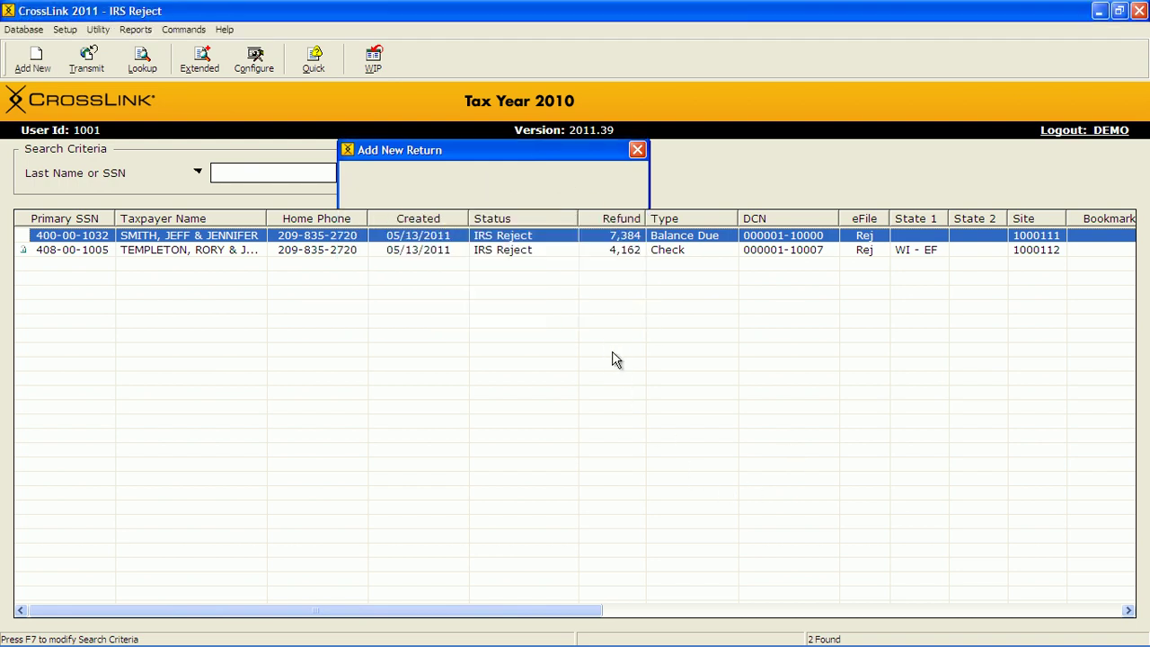
# - Add the new return by entering and confirming the test taxpayer's Social Security number
pyautogui.click(39, 72)
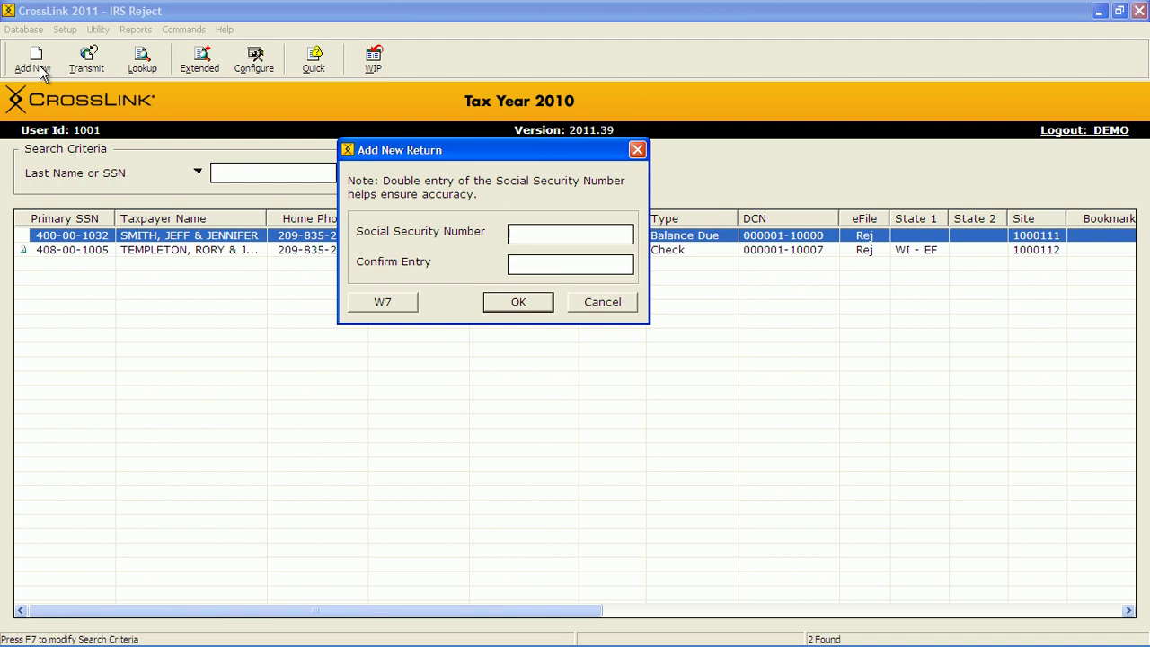
pyautogui.press('Tab')
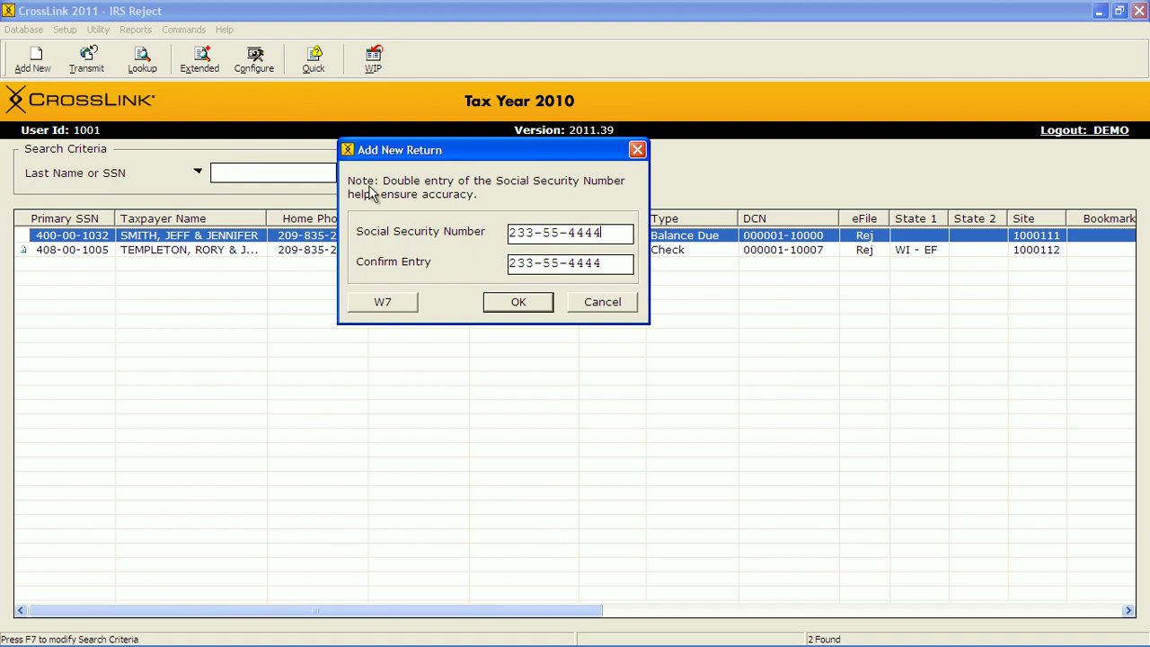
pyautogui.click(492, 303)
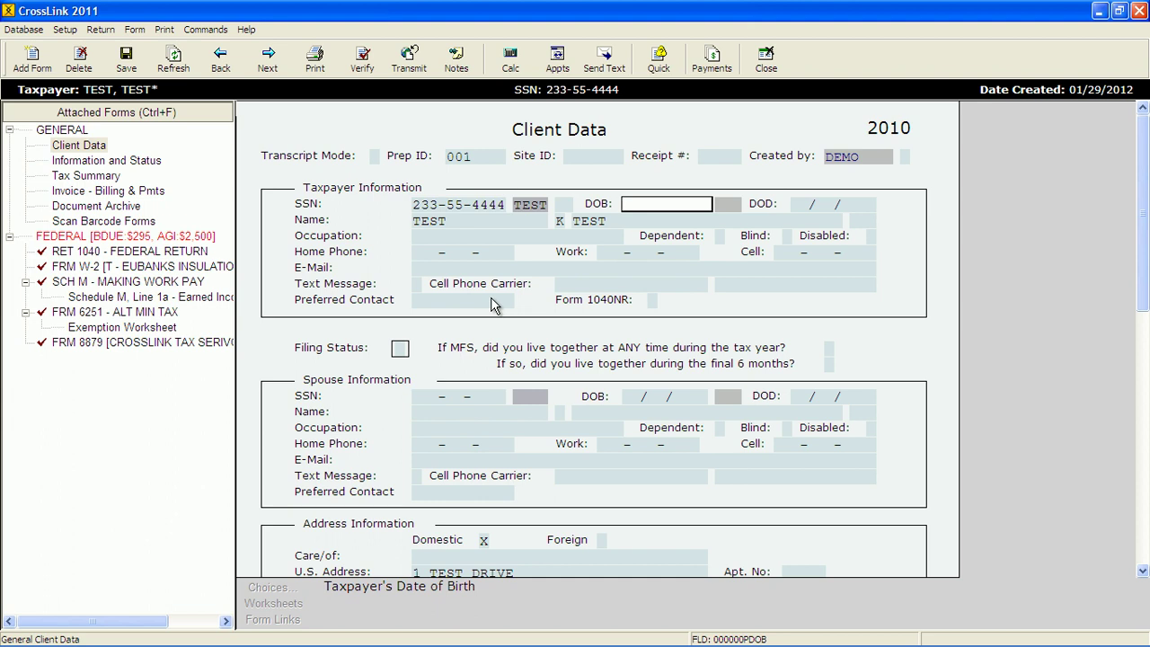
# - Set filing status to 1 (Single) and view the Eubanks Insulation W-2 with $2,500 wages
pyautogui.click(460, 221)
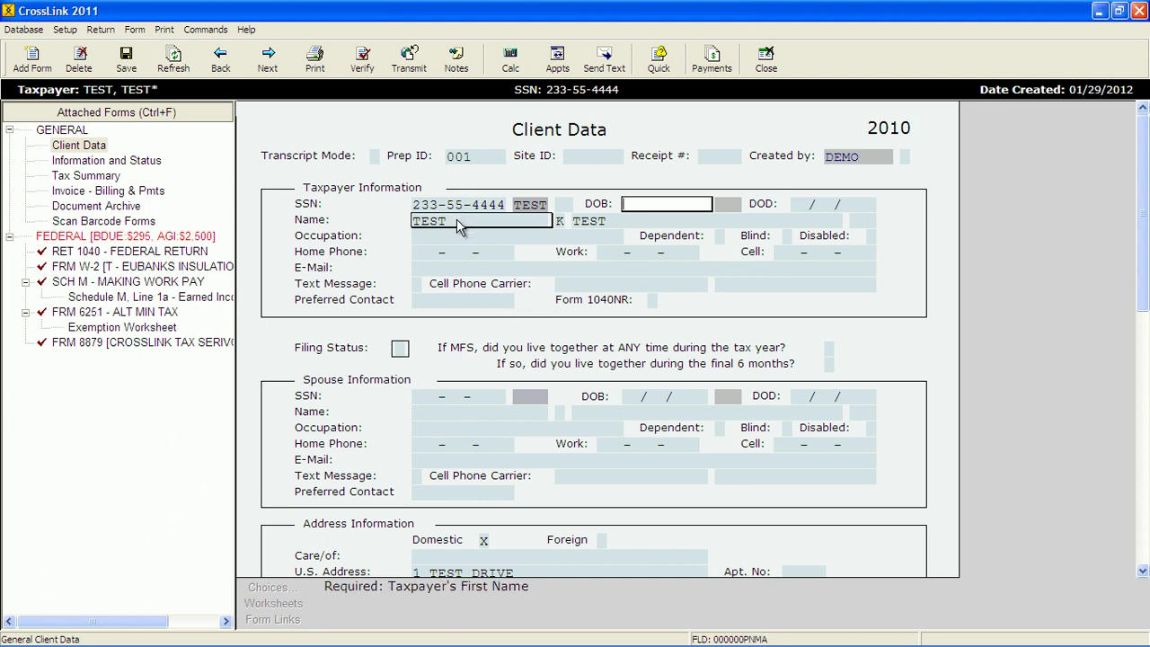
pyautogui.click(628, 222)
pyautogui.scroll(-2, 409, 370)
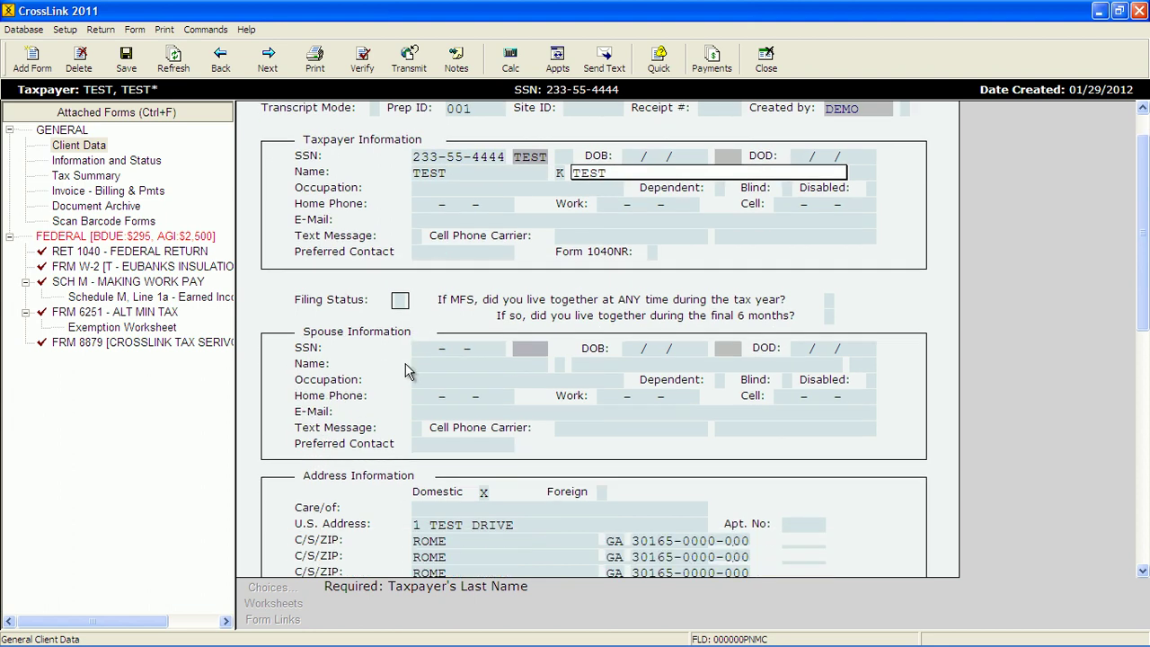
pyautogui.scroll(-1, 409, 371)
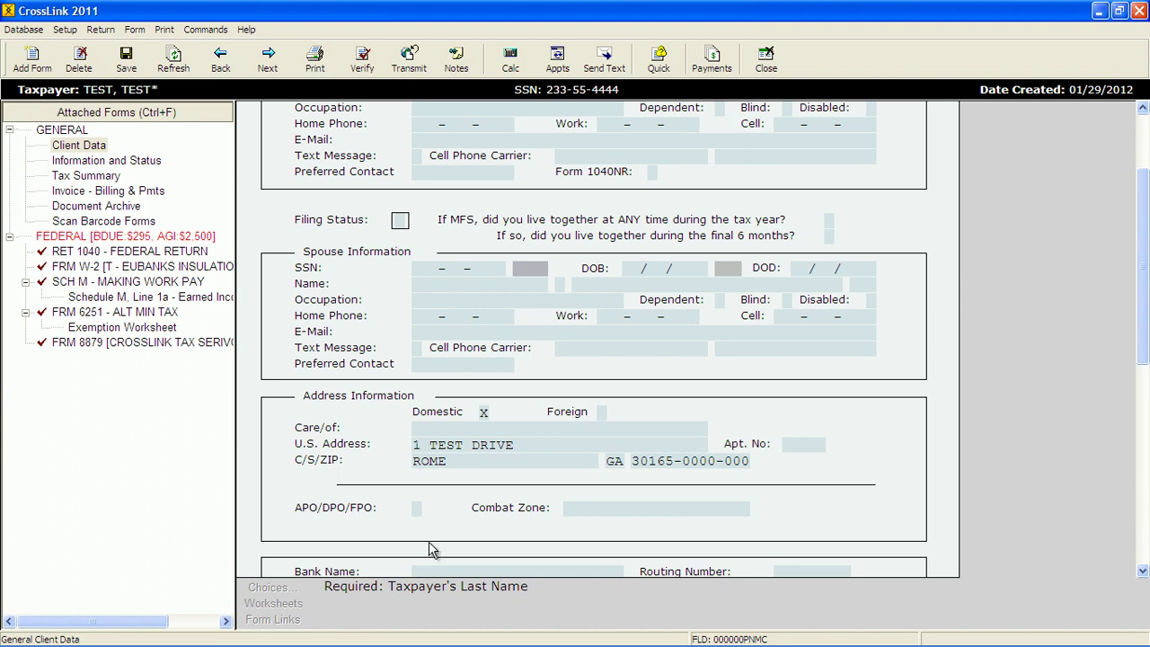
pyautogui.click(400, 223)
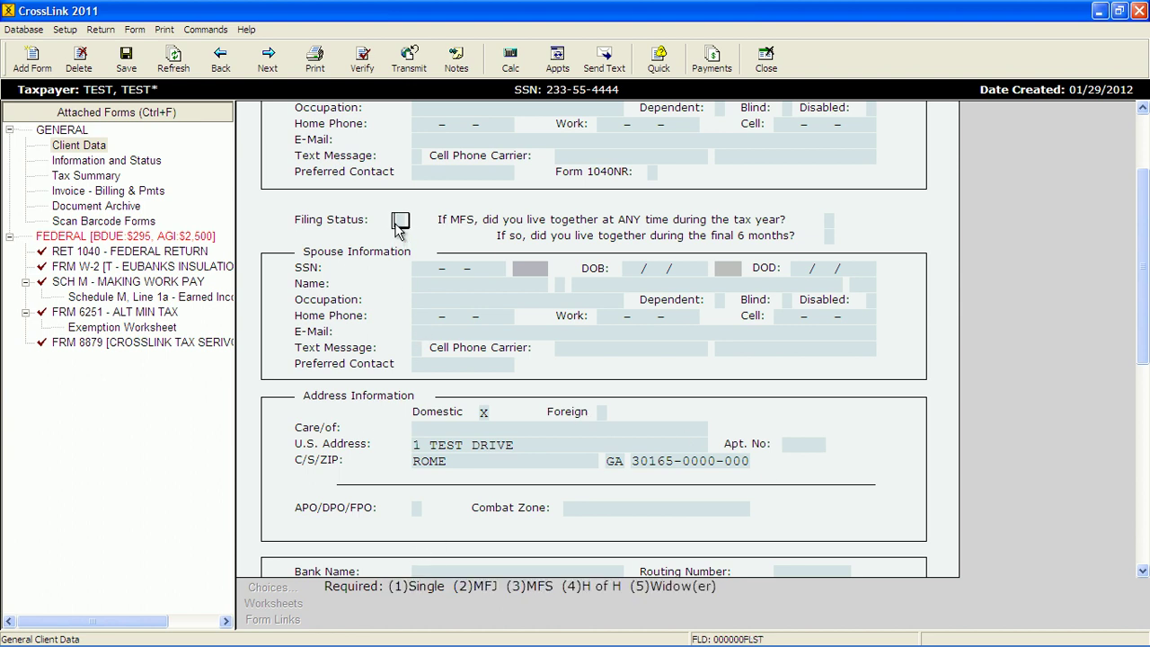
pyautogui.write('1')
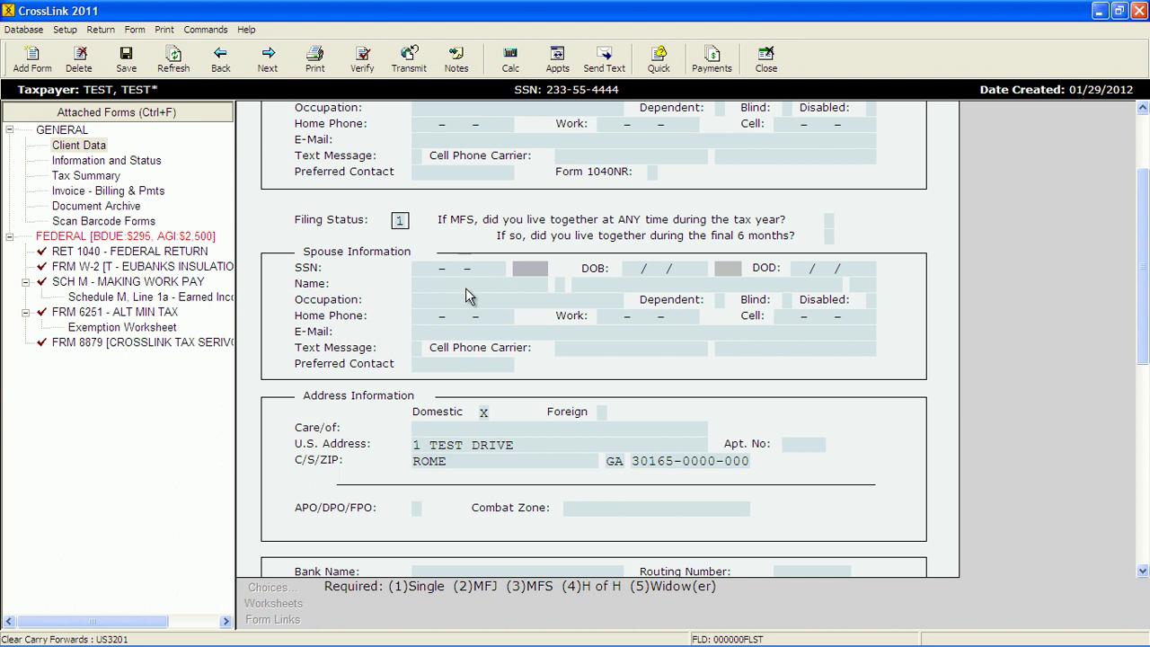
pyautogui.click(163, 268)
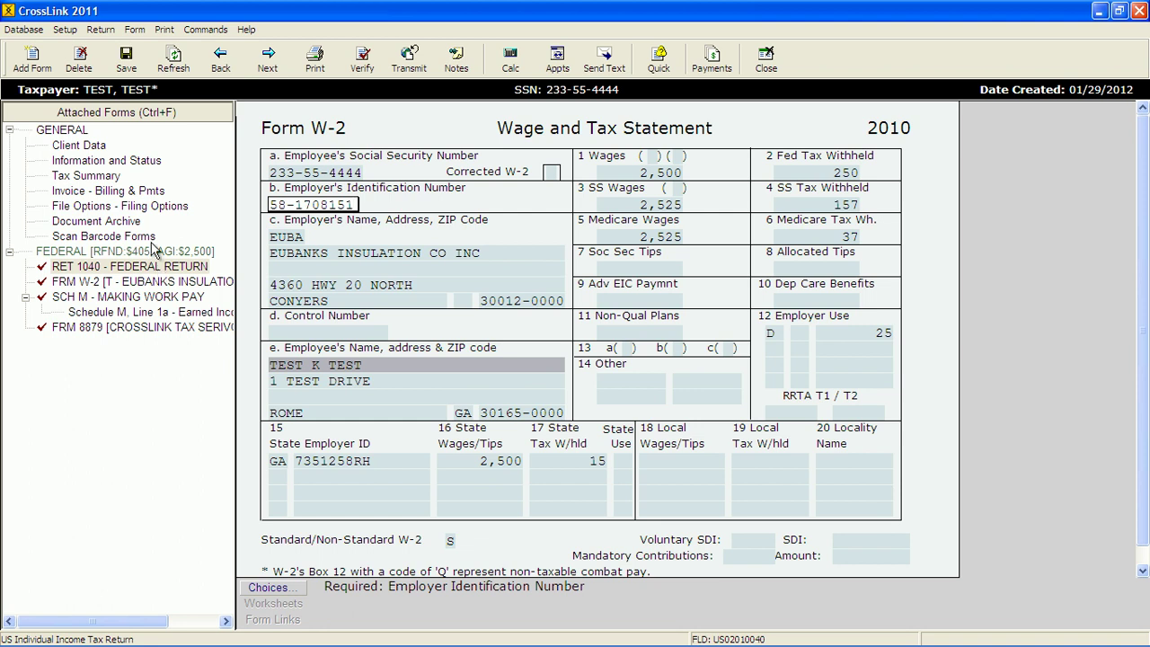
# - Return from the W-2 to the test return's Client Data form
pyautogui.click(88, 149)
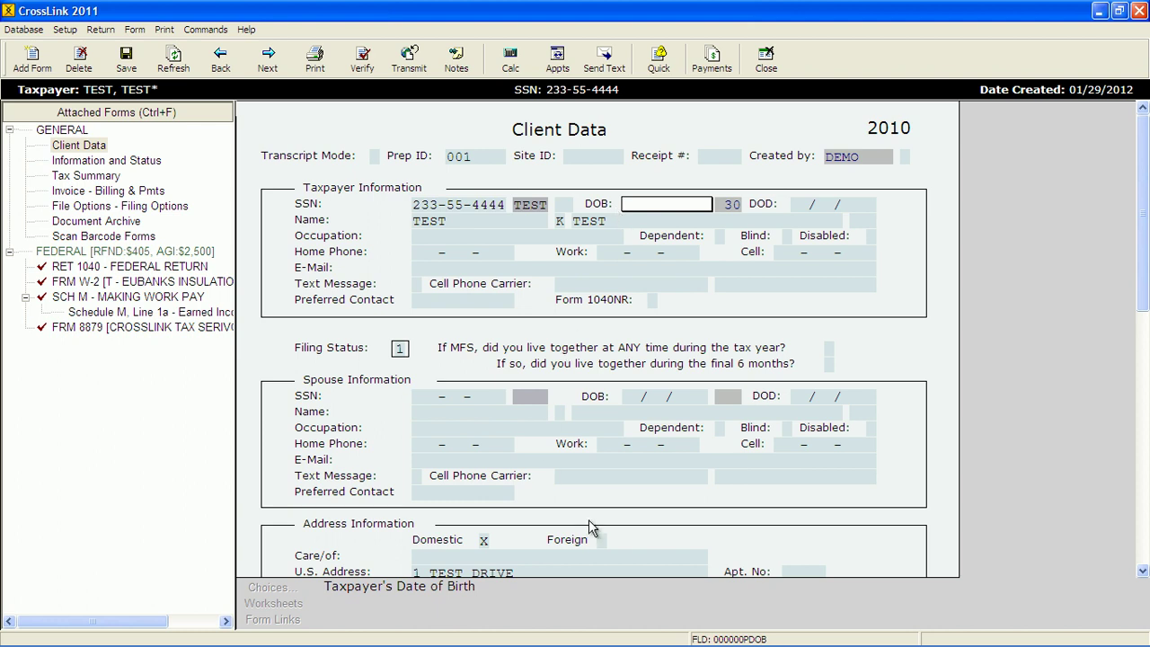
pyautogui.click(435, 412)
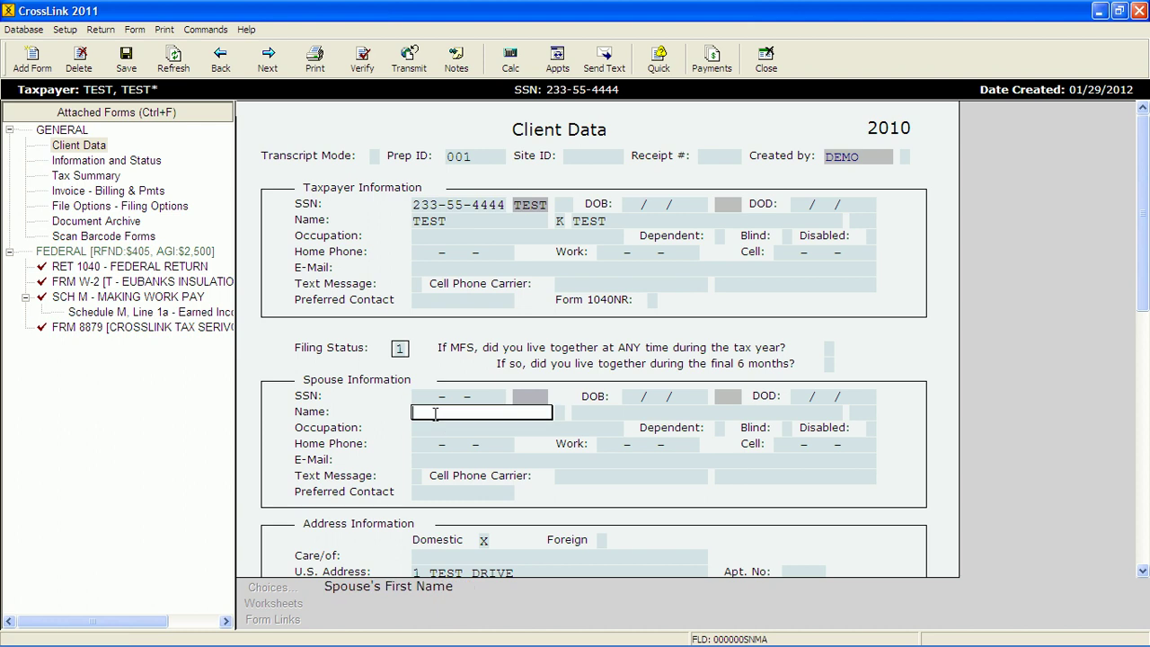
pyautogui.click(743, 476)
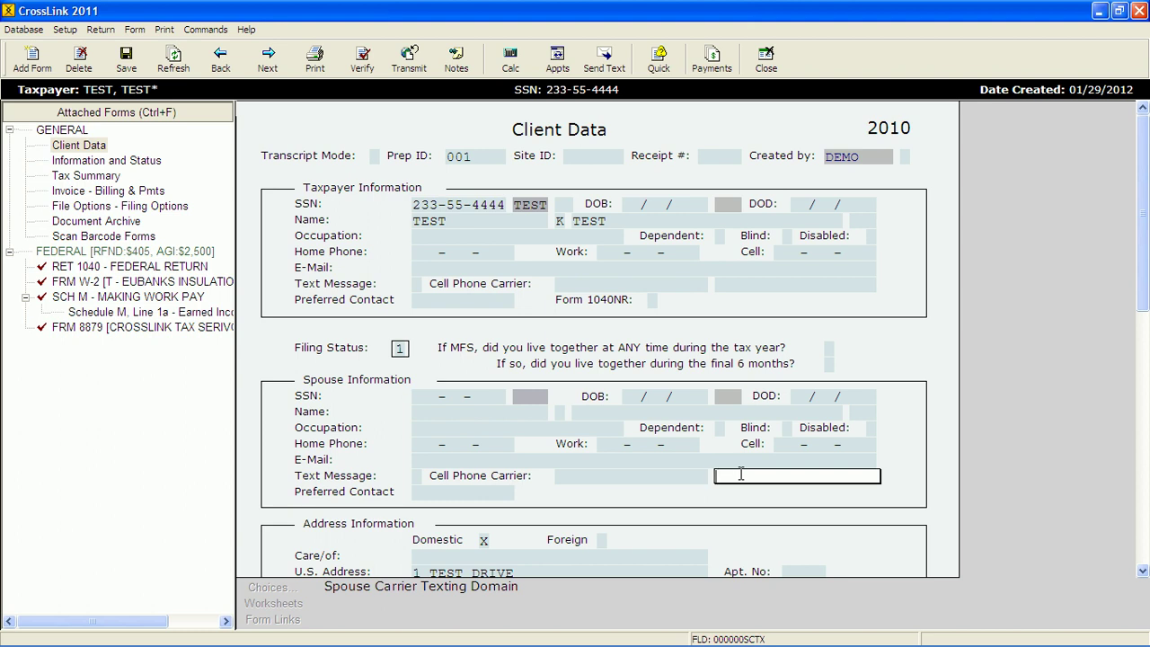
pyautogui.click(631, 205)
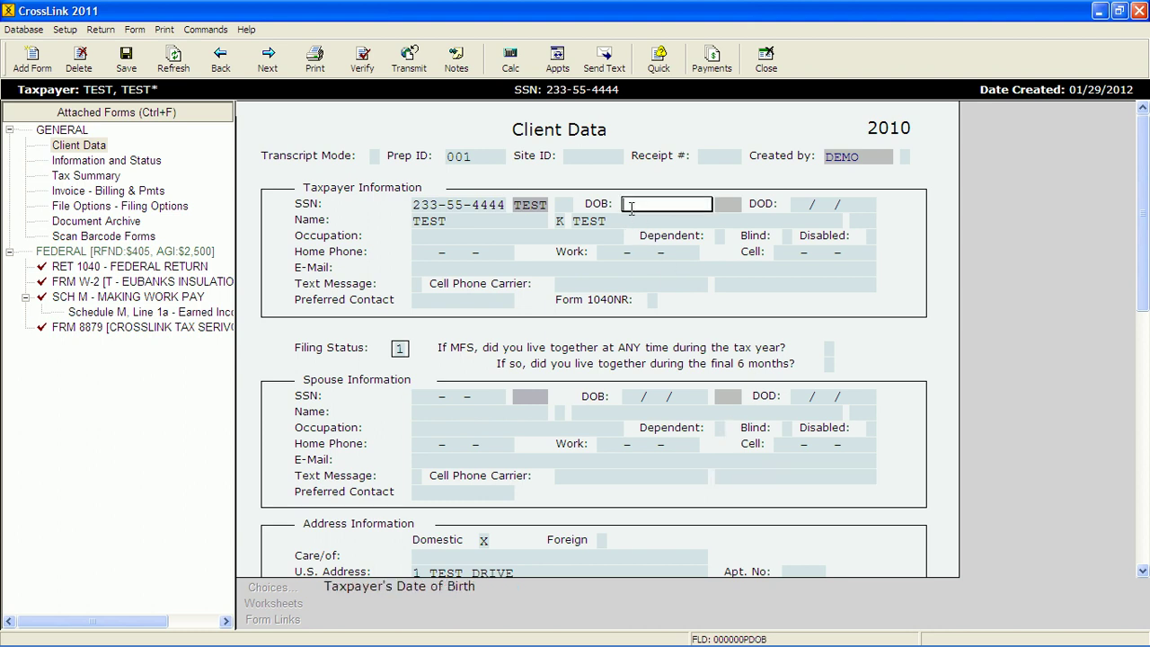
pyautogui.write('07/07/1980')
pyautogui.press('Return')
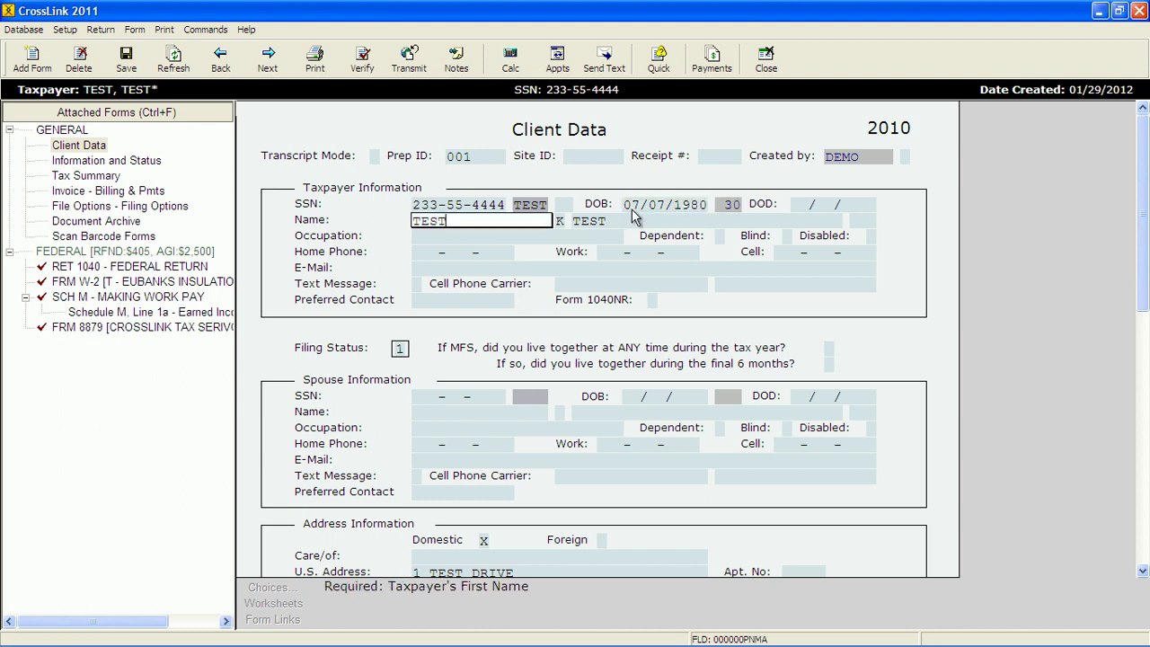
pyautogui.click(427, 236)
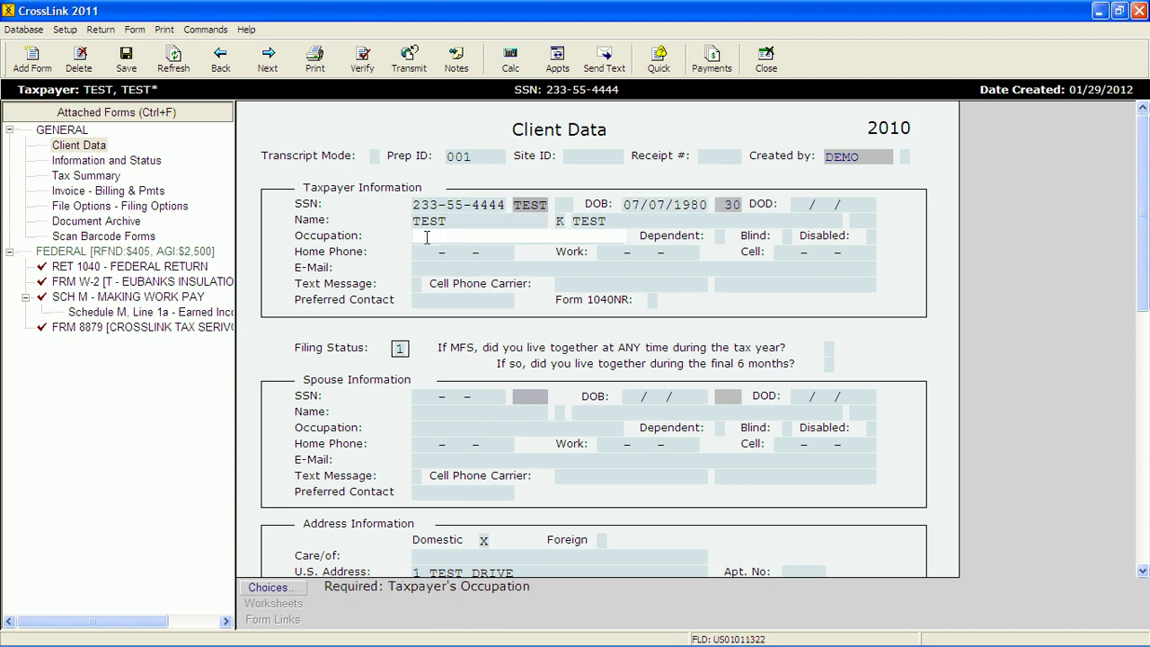
pyautogui.write('WORKER')
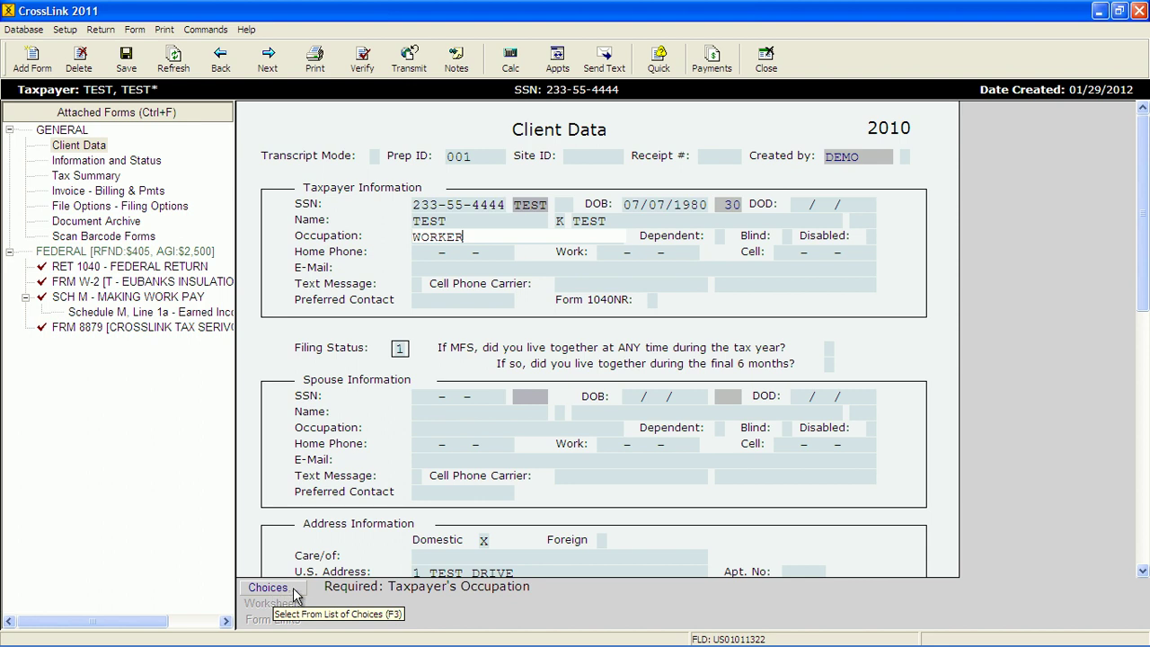
# - Confirm WORKER from the standard occupation choices list
pyautogui.click(294, 589)
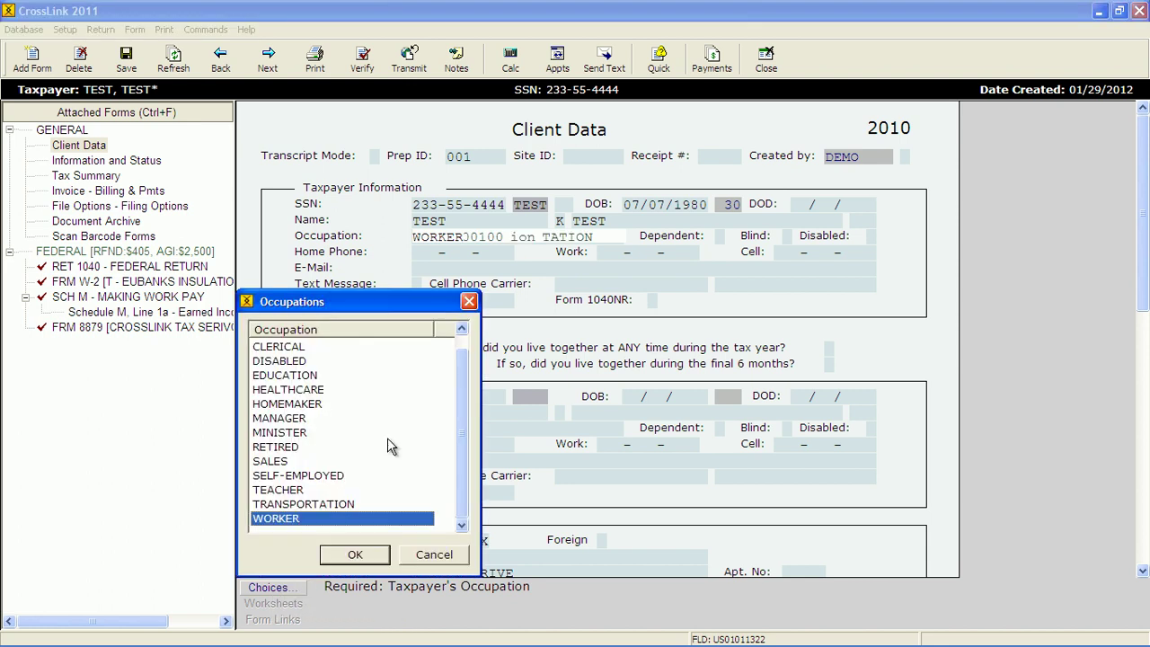
pyautogui.scroll(1, 454, 378)
pyautogui.scroll(-1, 462, 412)
pyautogui.scroll(1, 476, 489)
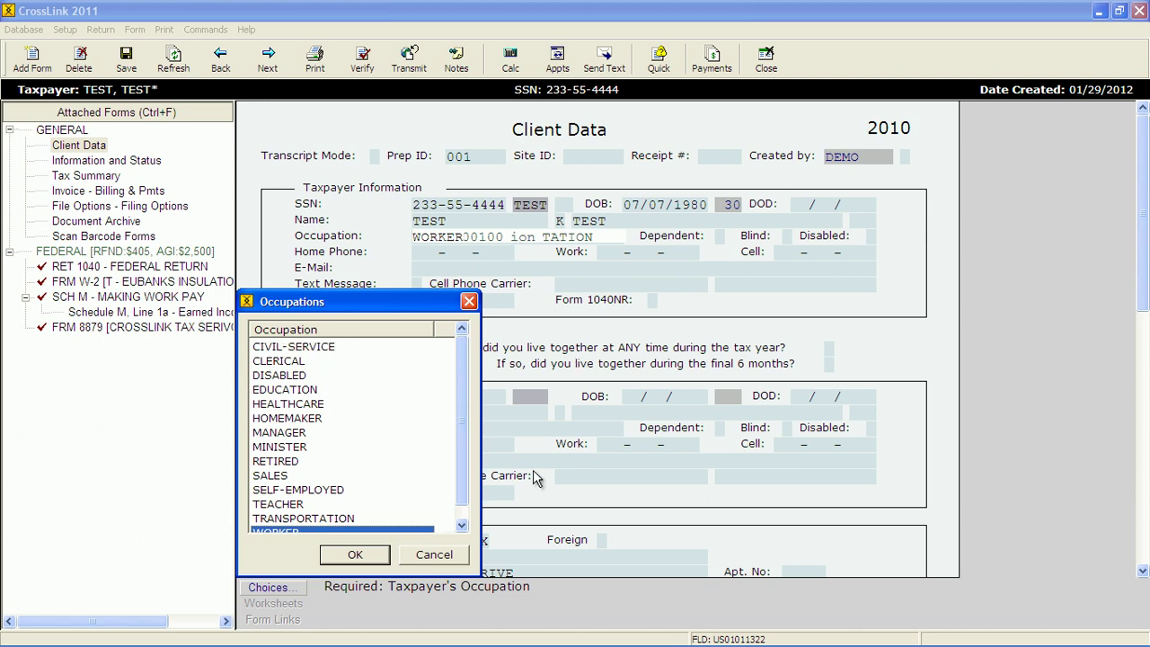
pyautogui.scroll(-1, 465, 440)
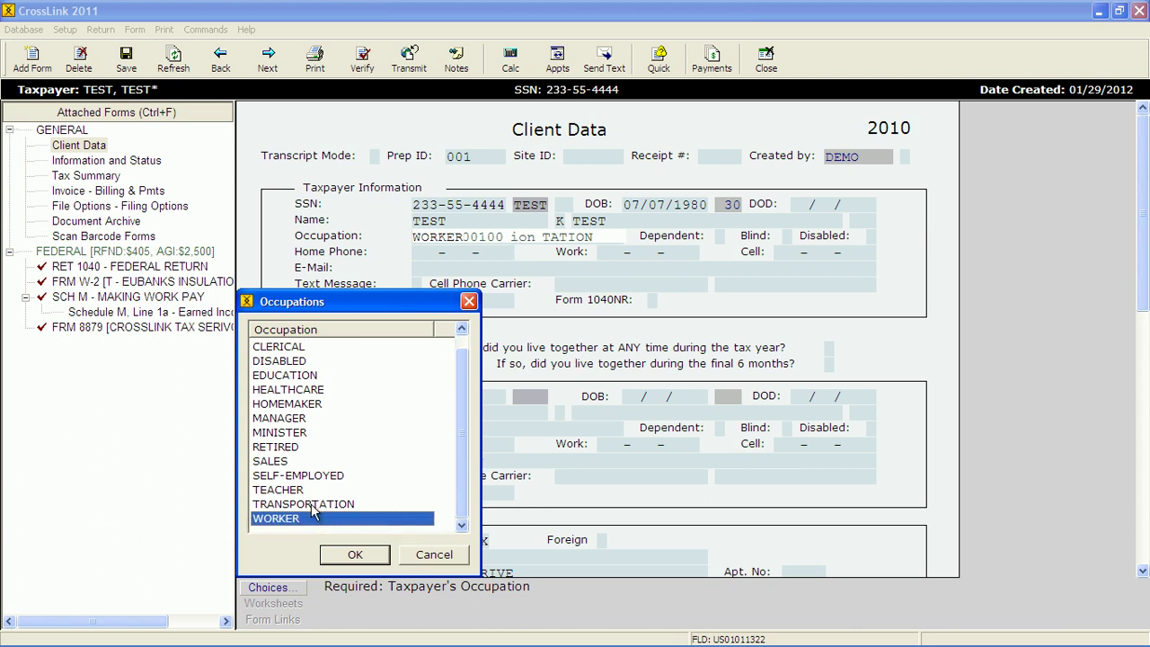
pyautogui.click(341, 557)
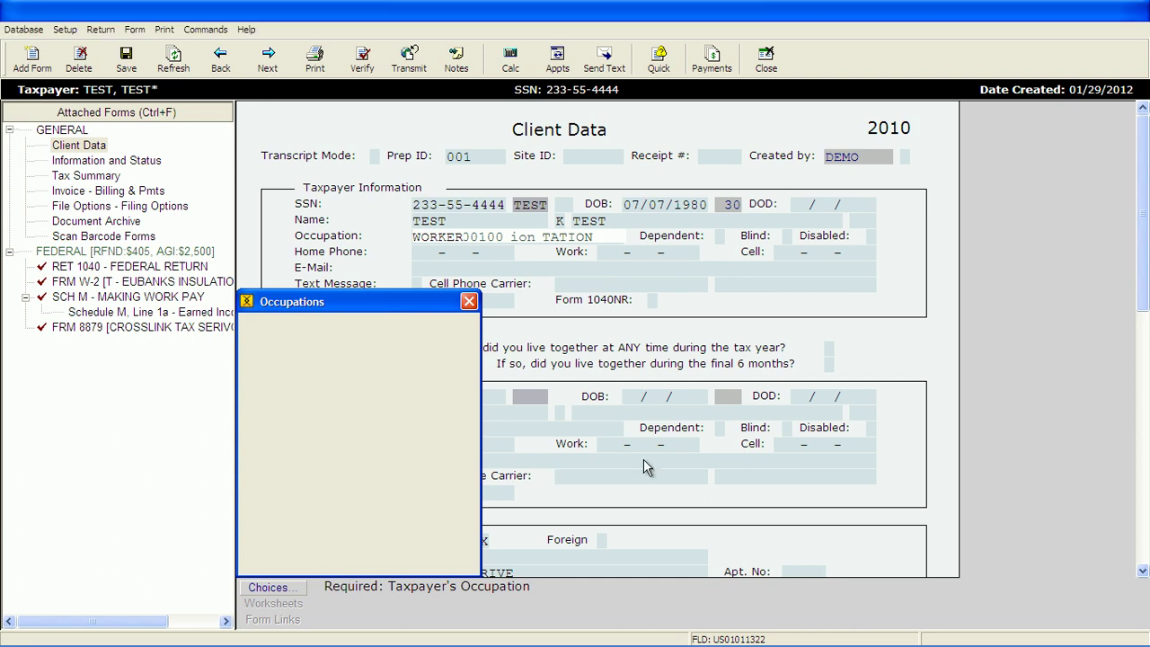
# - Fill in the taxpayer's home and cell phone numbers, then go to the text-message consent option
pyautogui.click(465, 253)
pyautogui.write('7897897897')
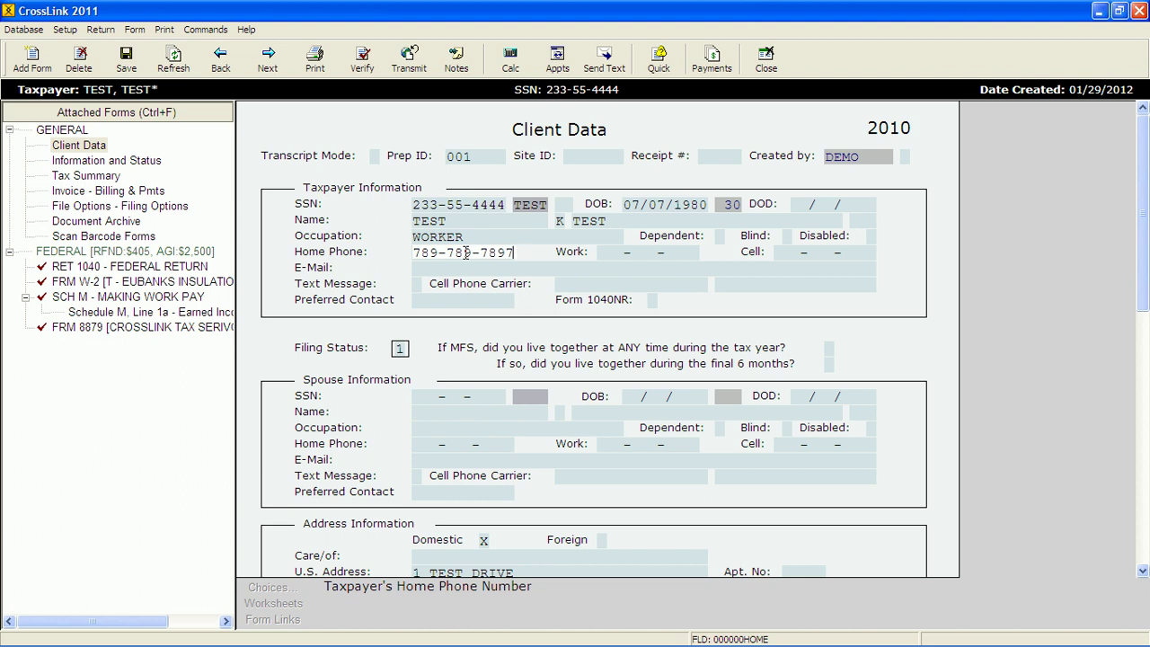
pyautogui.press('Tab')
pyautogui.press('Tab')
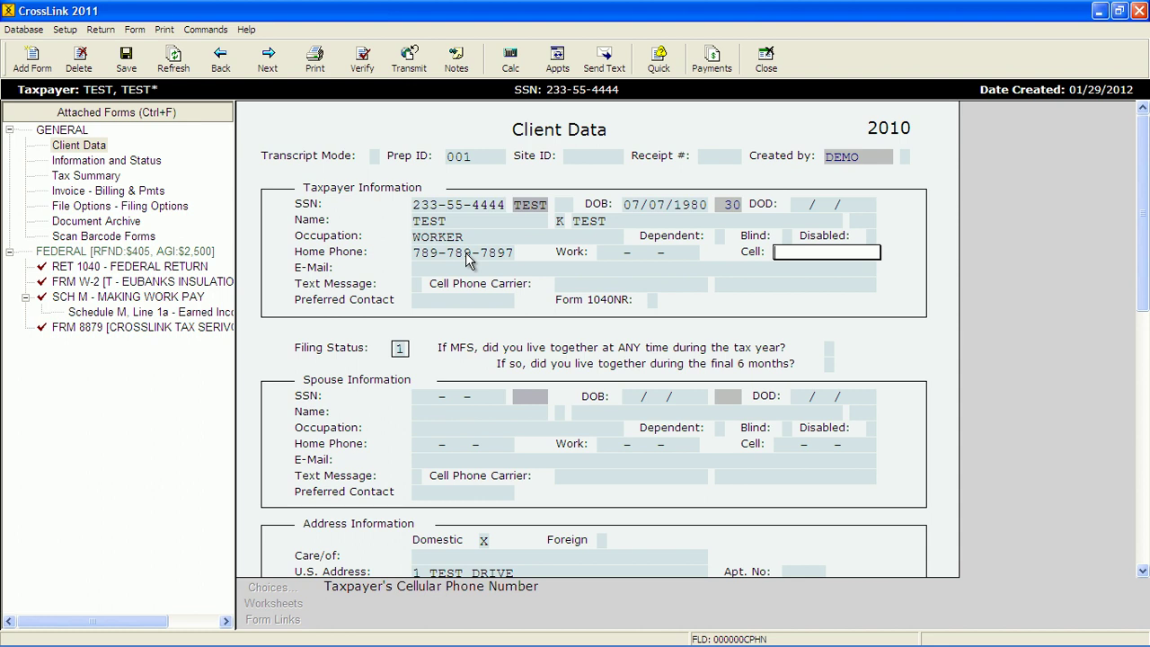
pyautogui.write('6789678678')
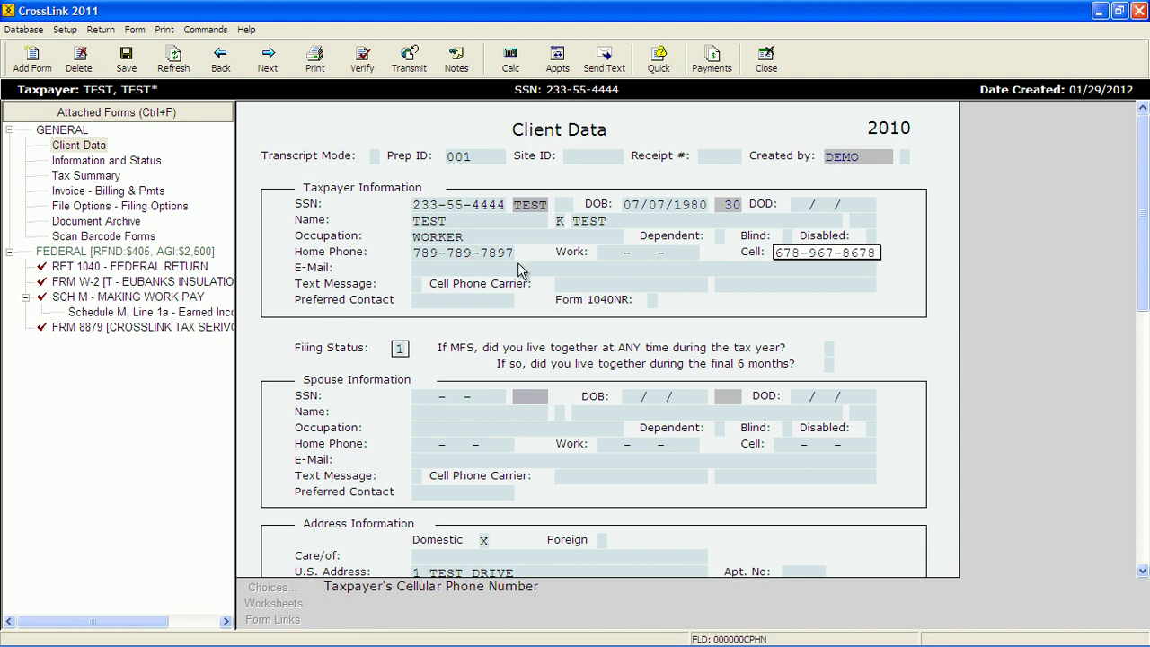
pyautogui.click(416, 284)
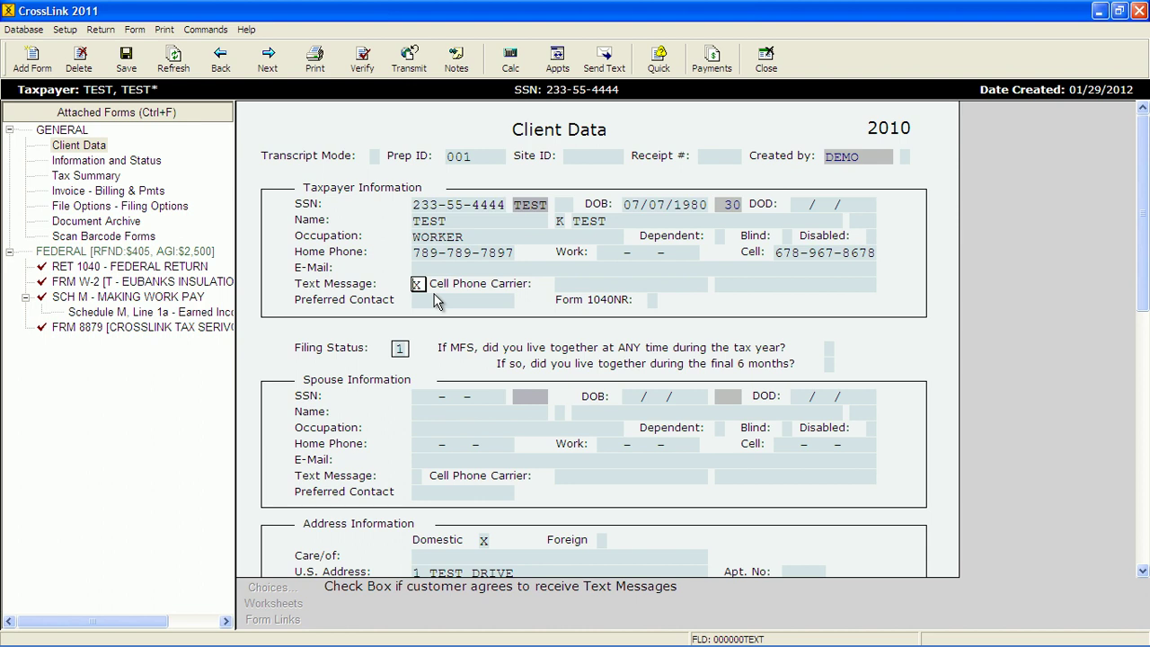
pyautogui.press('Tab')
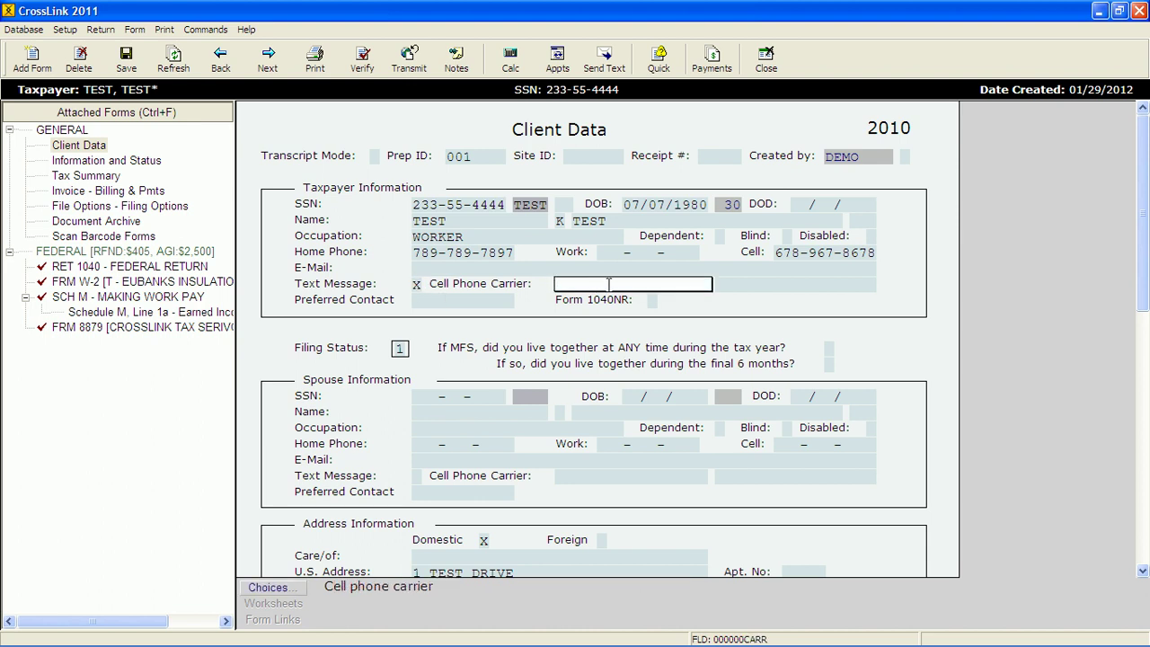
pyautogui.click(299, 593)
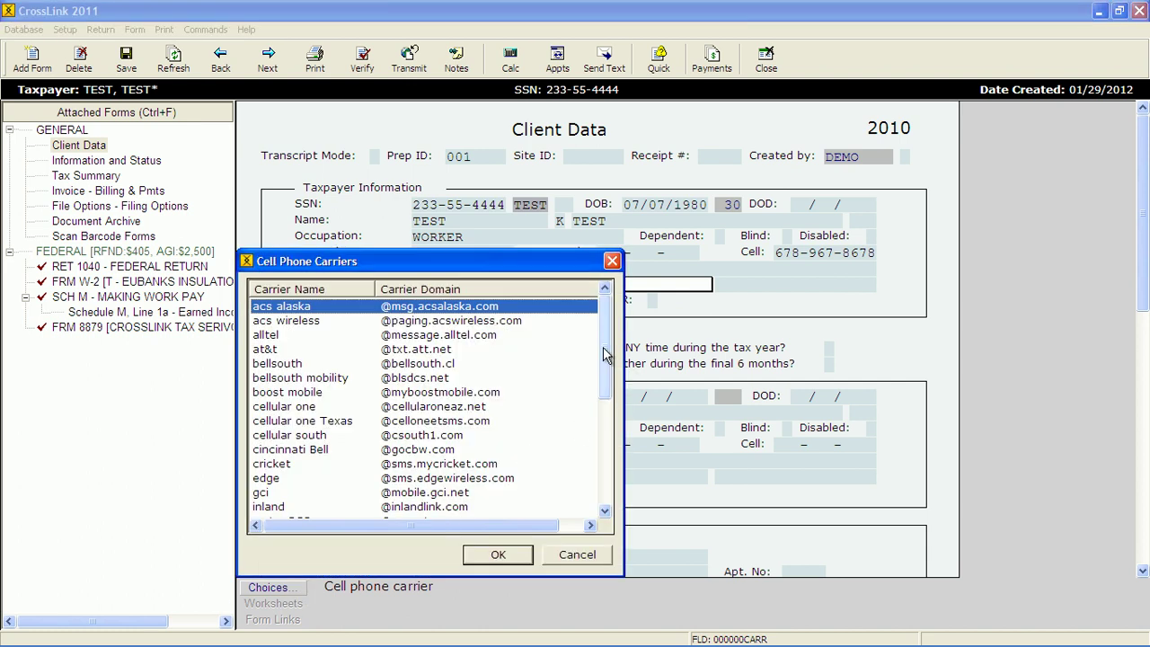
pyautogui.moveTo(605, 352); pyautogui.dragTo(605, 352)
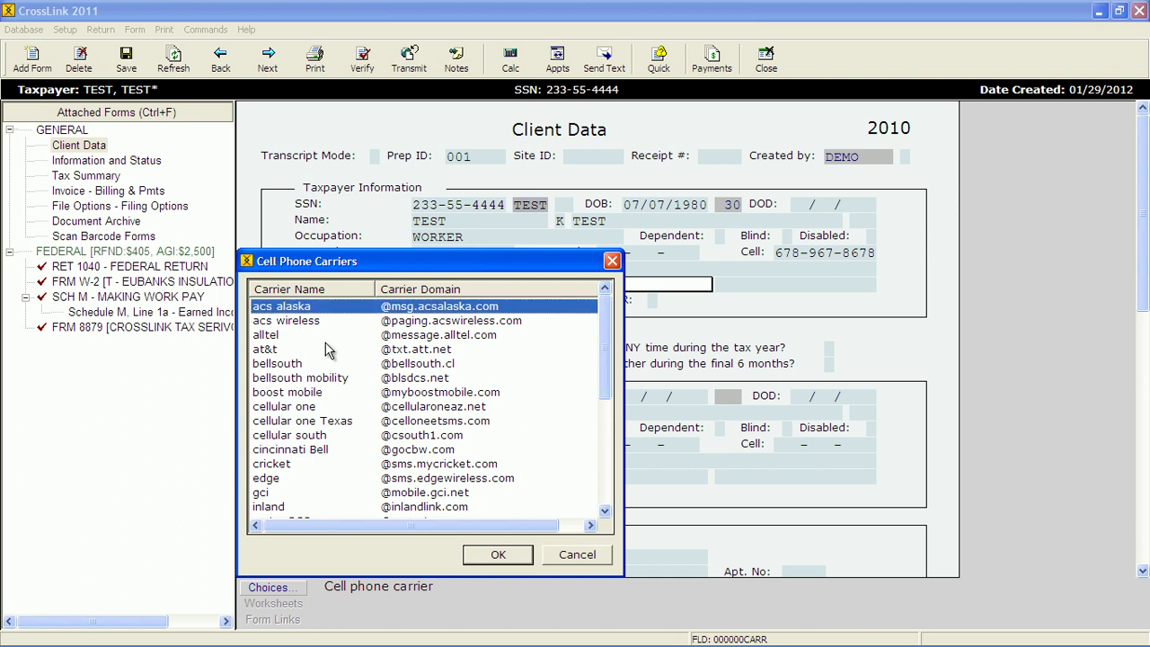
pyautogui.click(281, 351)
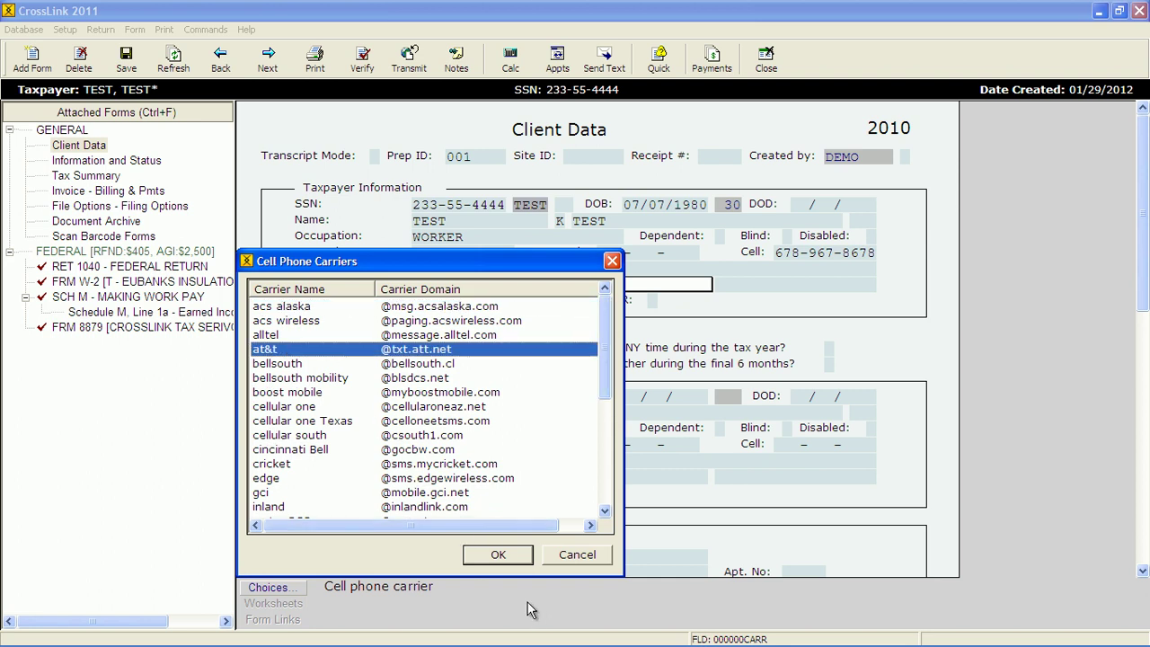
pyautogui.click(504, 557)
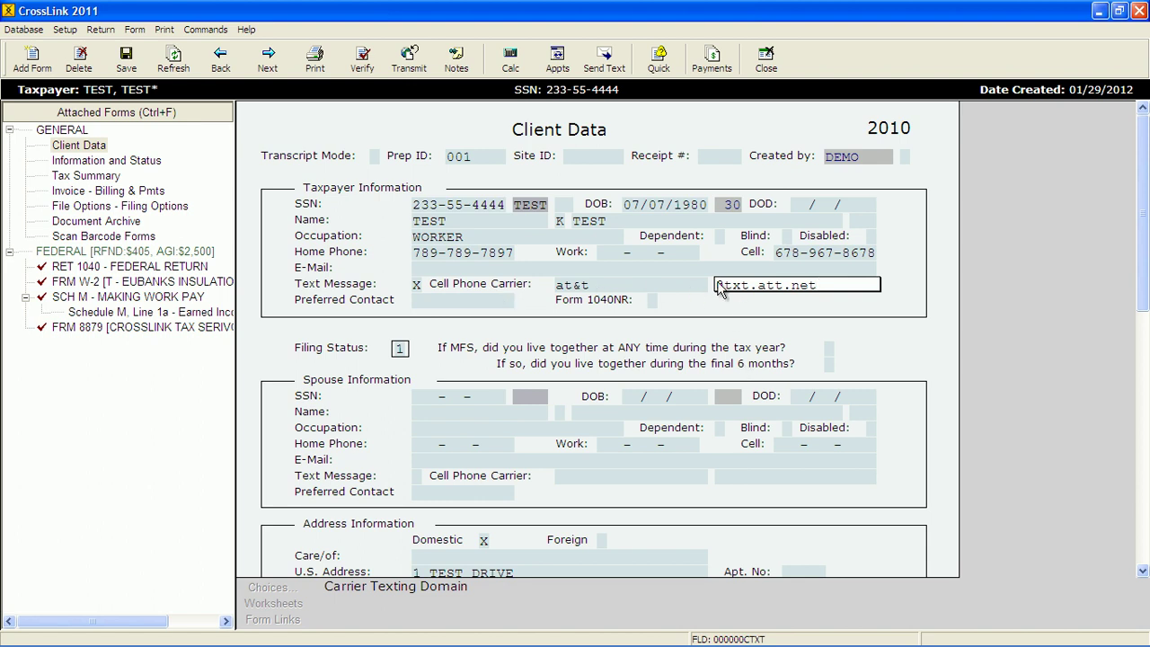
pyautogui.click(607, 61)
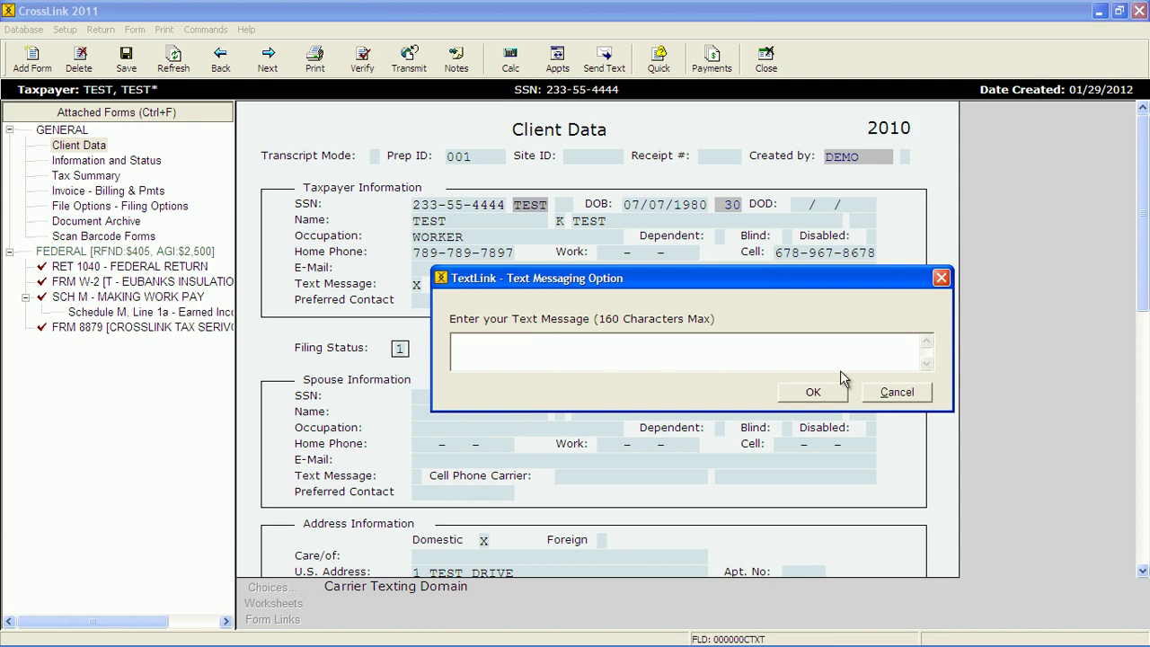
pyautogui.click(901, 394)
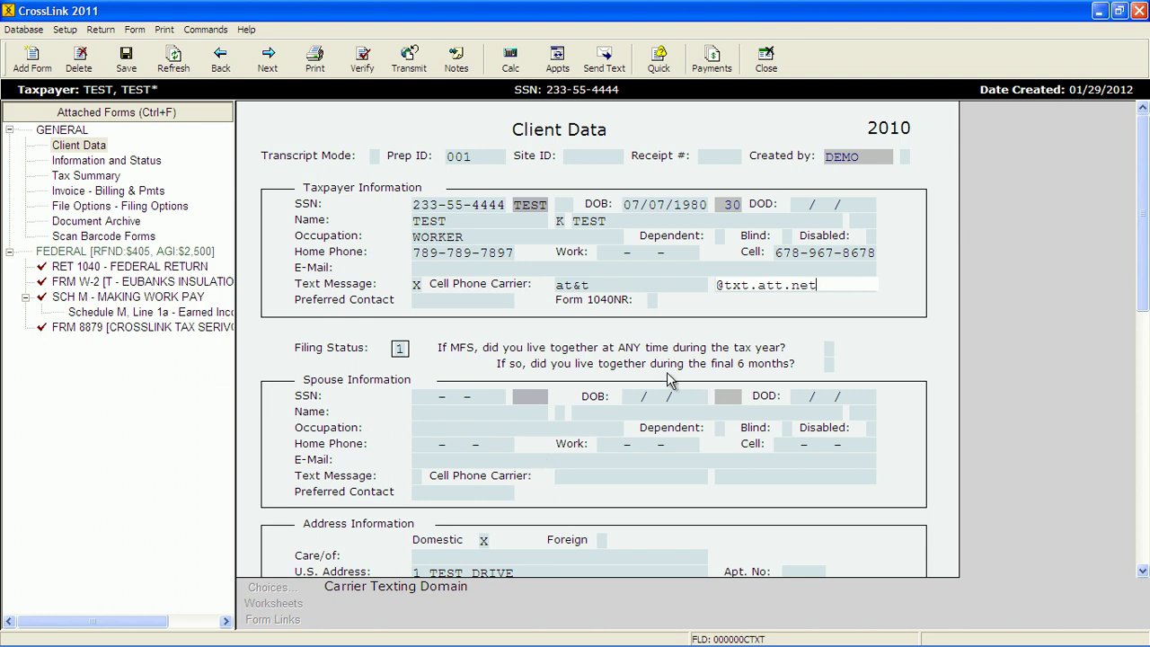
pyautogui.click(400, 349)
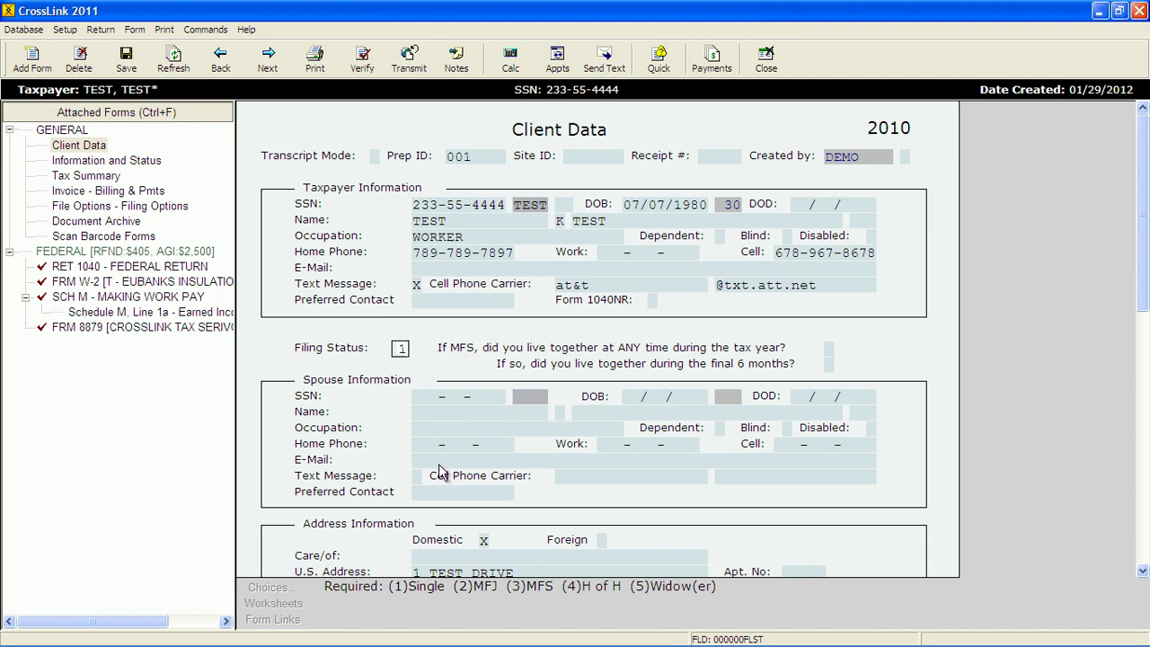
pyautogui.scroll(-1, 438, 465)
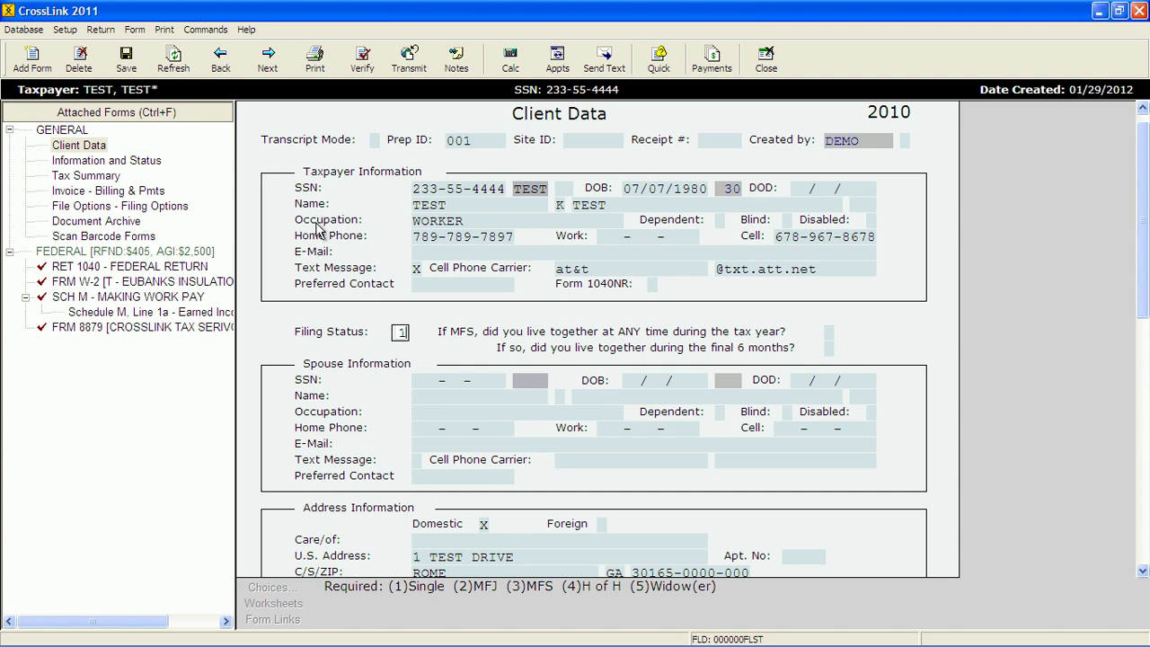
pyautogui.scroll(-2, 501, 466)
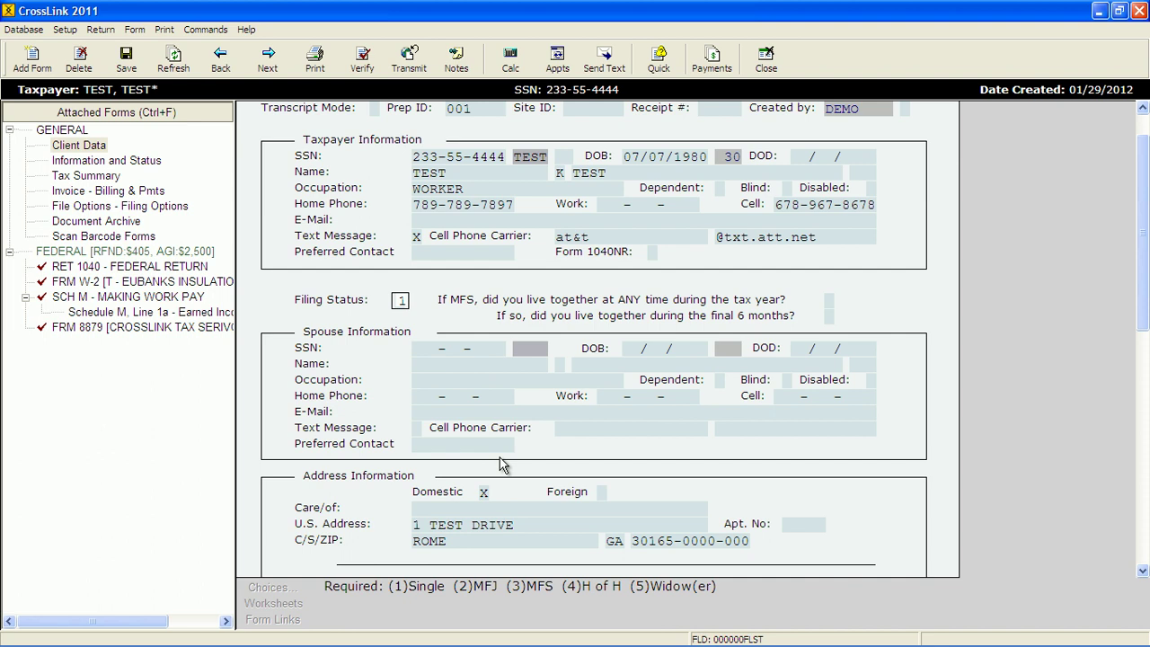
pyautogui.scroll(-3, 501, 465)
pyautogui.scroll(-3, 502, 466)
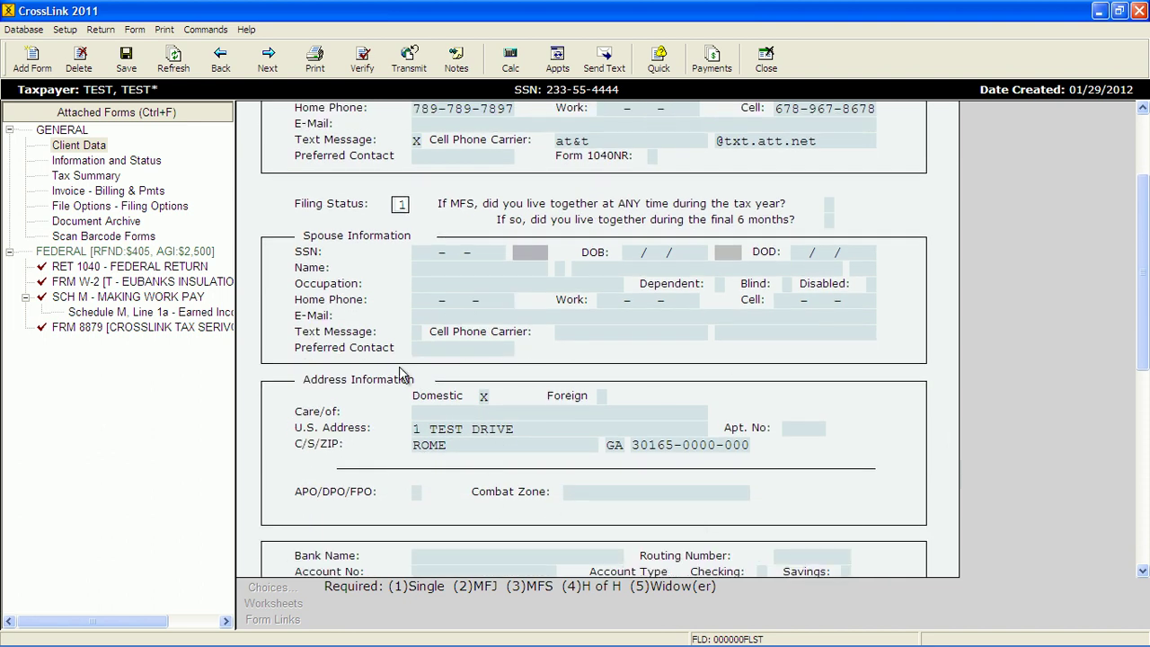
pyautogui.scroll(-2, 398, 457)
pyautogui.scroll(-5, 396, 457)
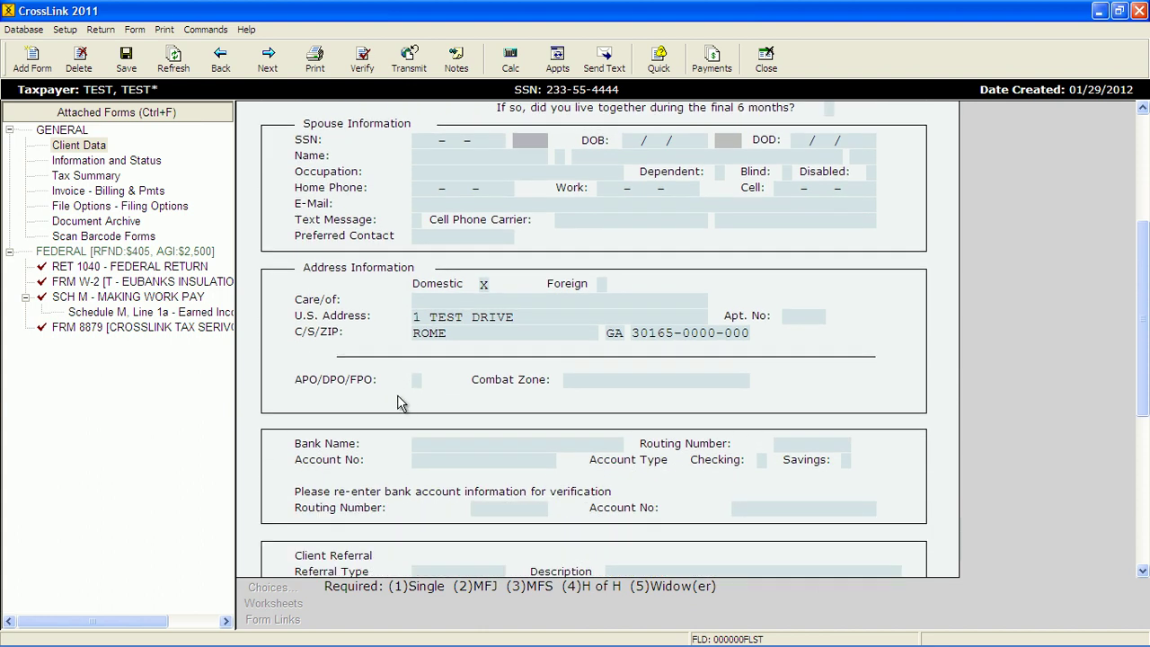
# - Move past the APO/DPO/FPO and Combat Zone entries down to the Bank Name field
pyautogui.click(414, 391)
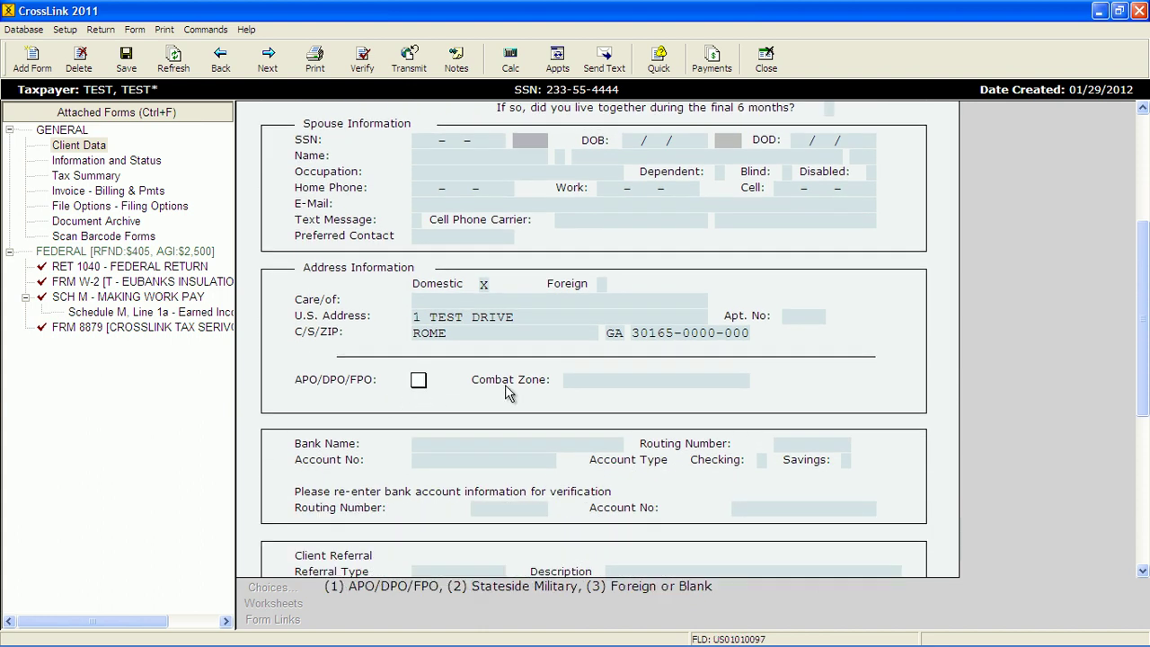
pyautogui.click(578, 379)
pyautogui.scroll(-5, 578, 379)
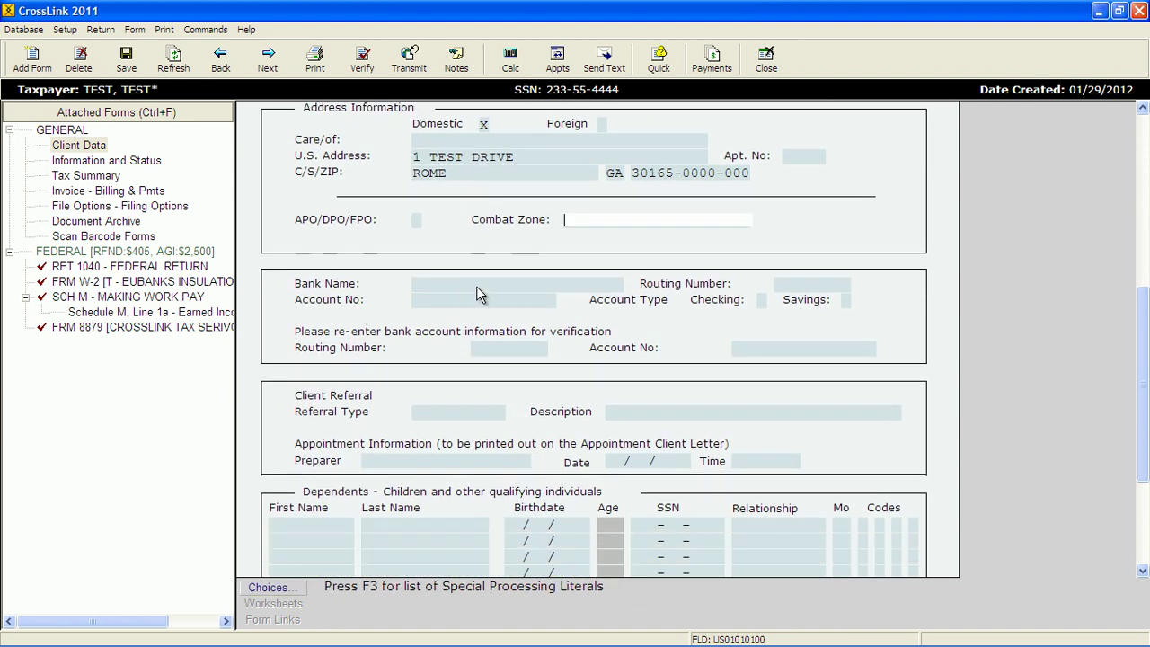
pyautogui.click(476, 285)
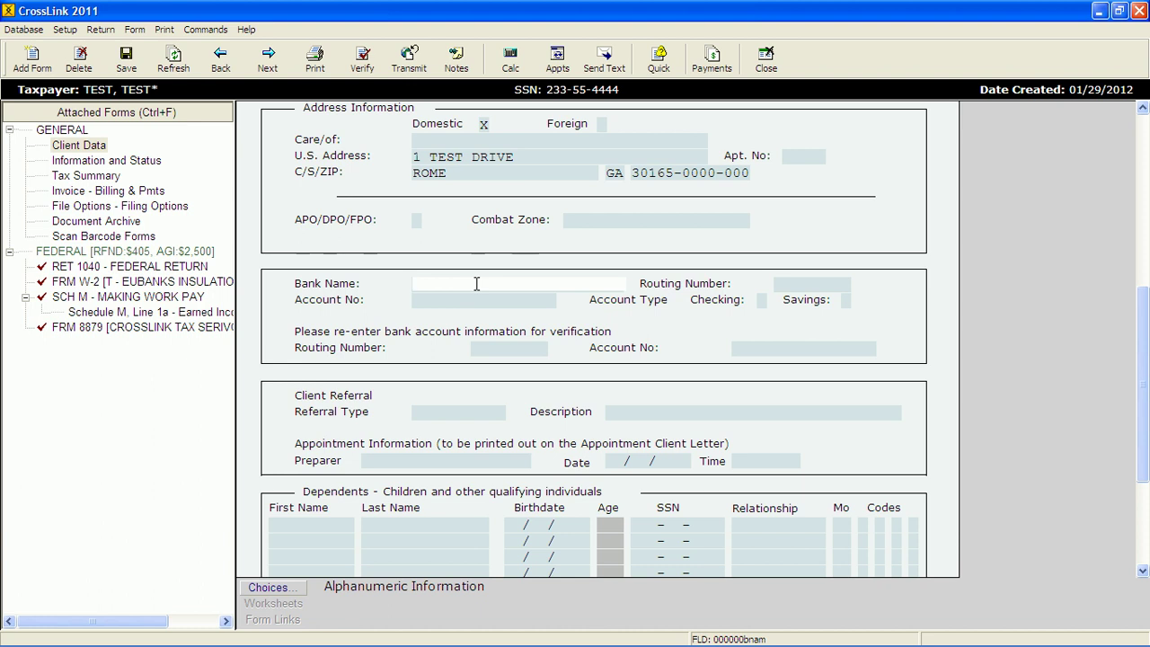
pyautogui.click(780, 284)
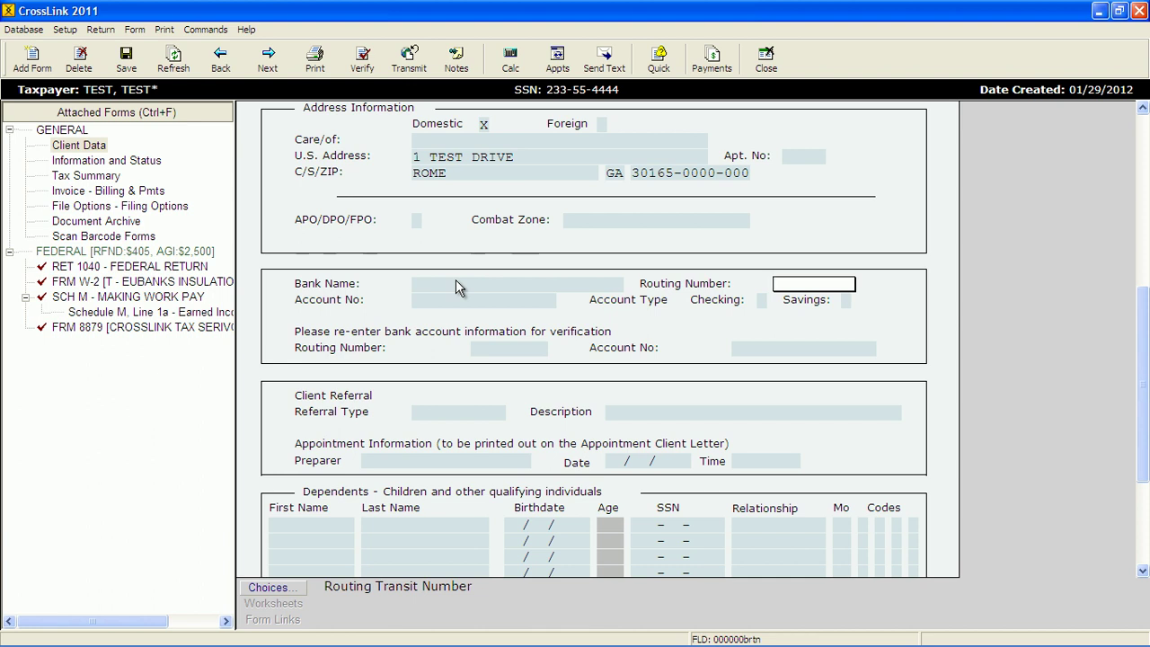
pyautogui.click(455, 284)
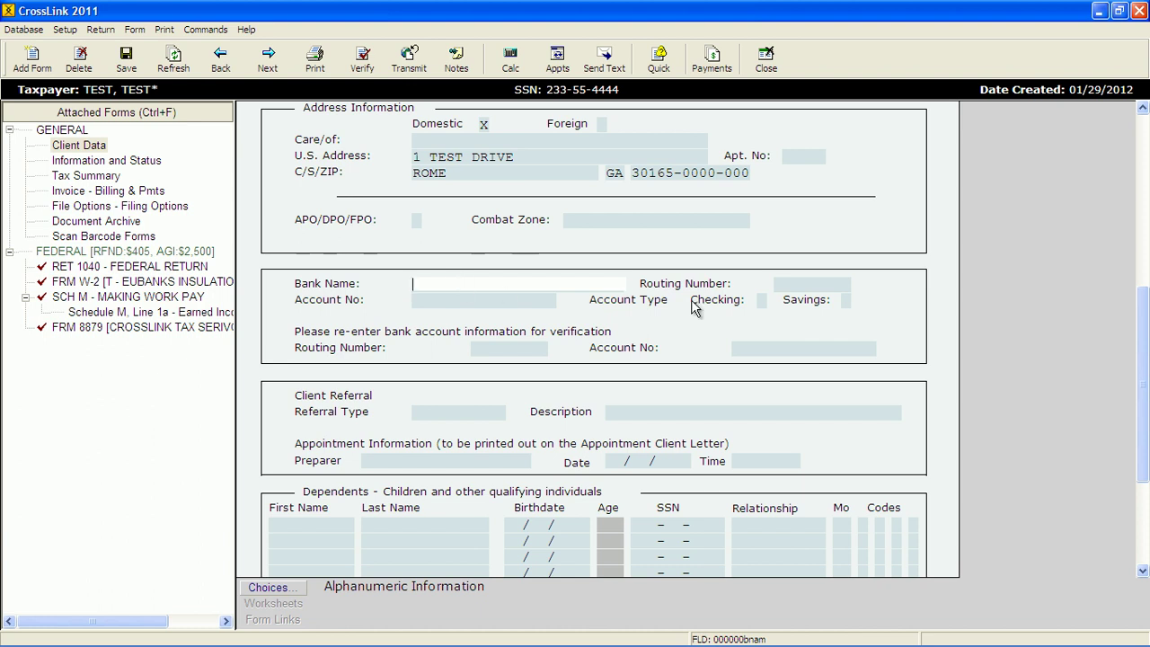
pyautogui.click(805, 283)
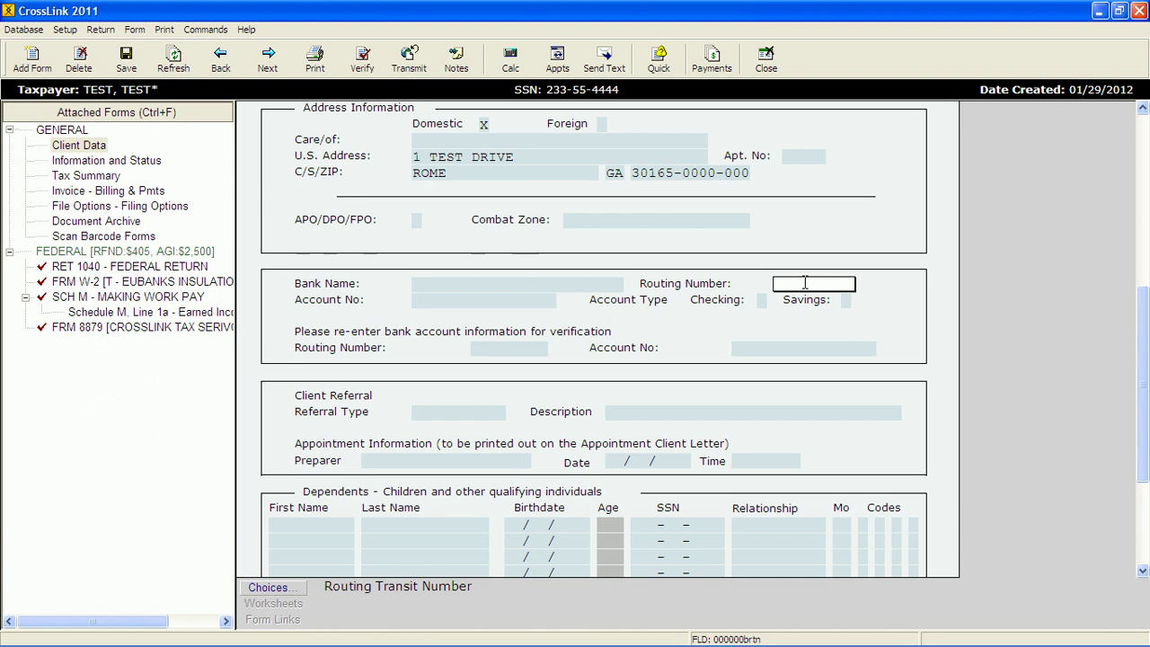
pyautogui.click(528, 282)
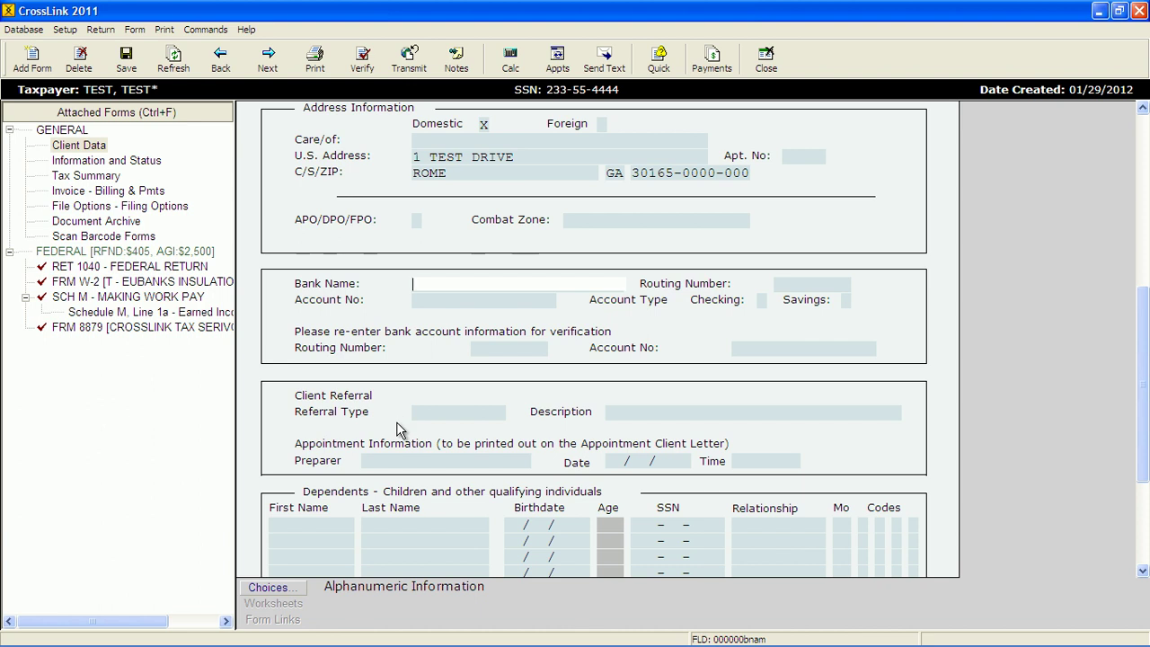
# - Select BANK OF AMERICA from the saved banks, filling in routing number 011900254
pyautogui.click(290, 585)
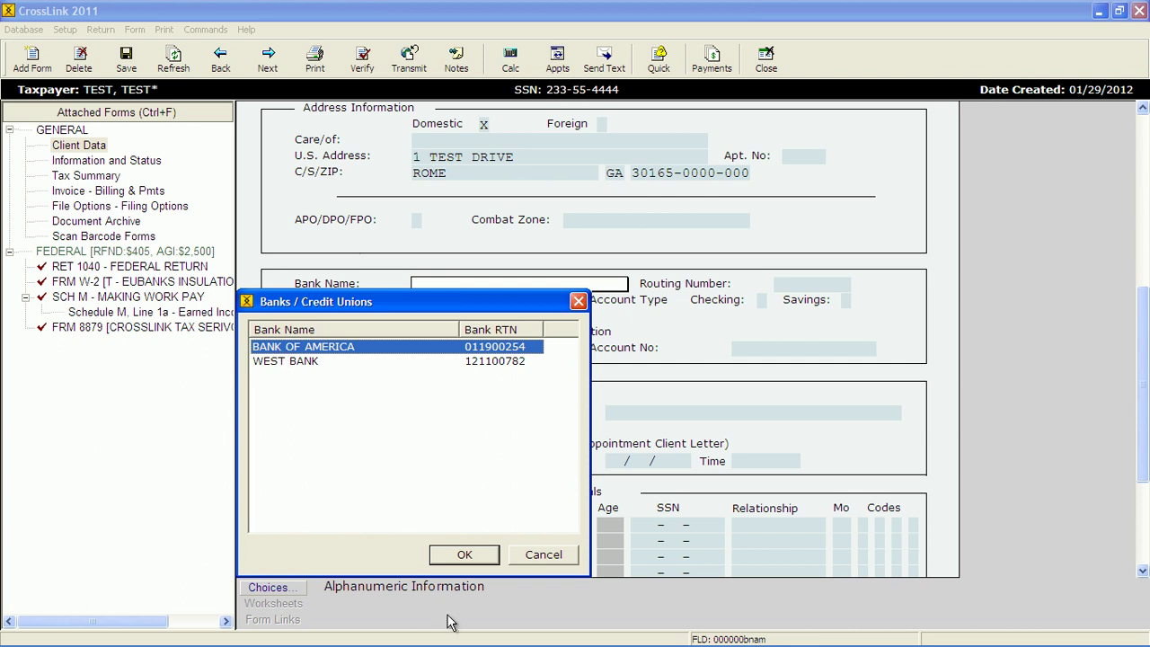
pyautogui.click(464, 554)
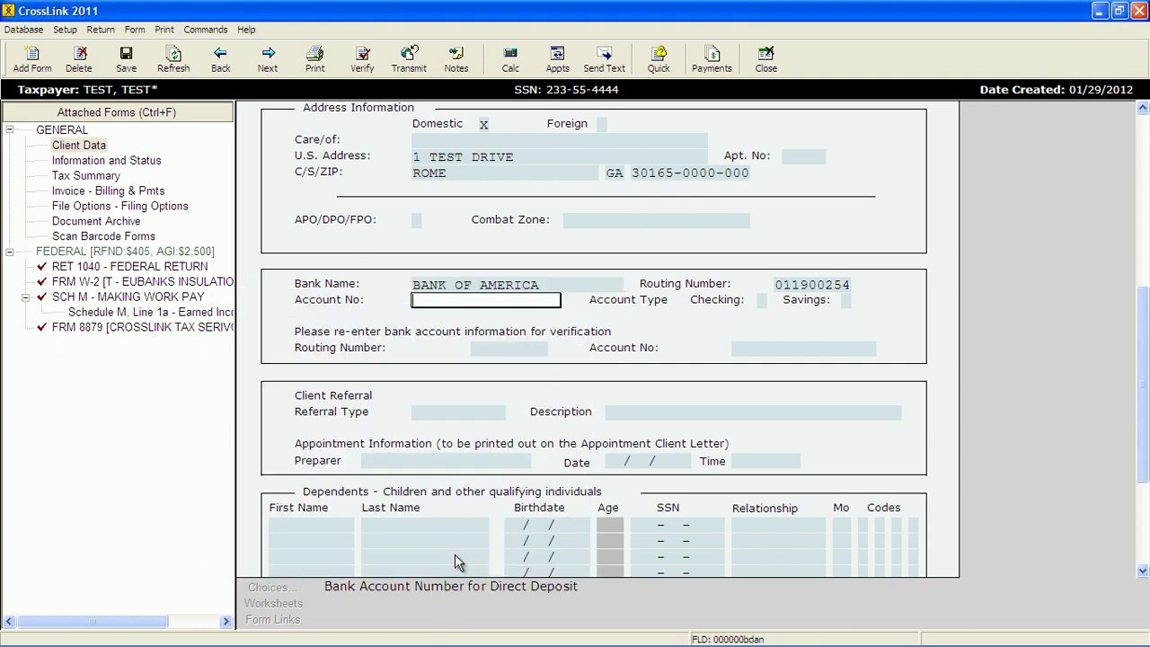
pyautogui.scroll(-1, 451, 452)
pyautogui.scroll(-1, 451, 452)
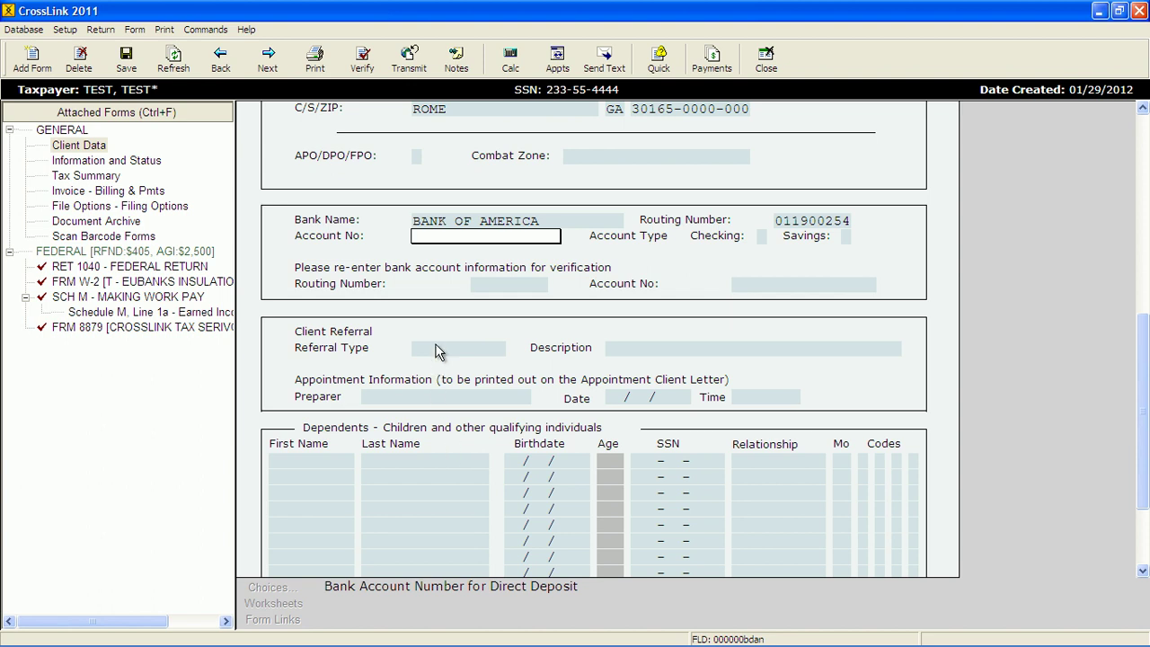
pyautogui.click(424, 347)
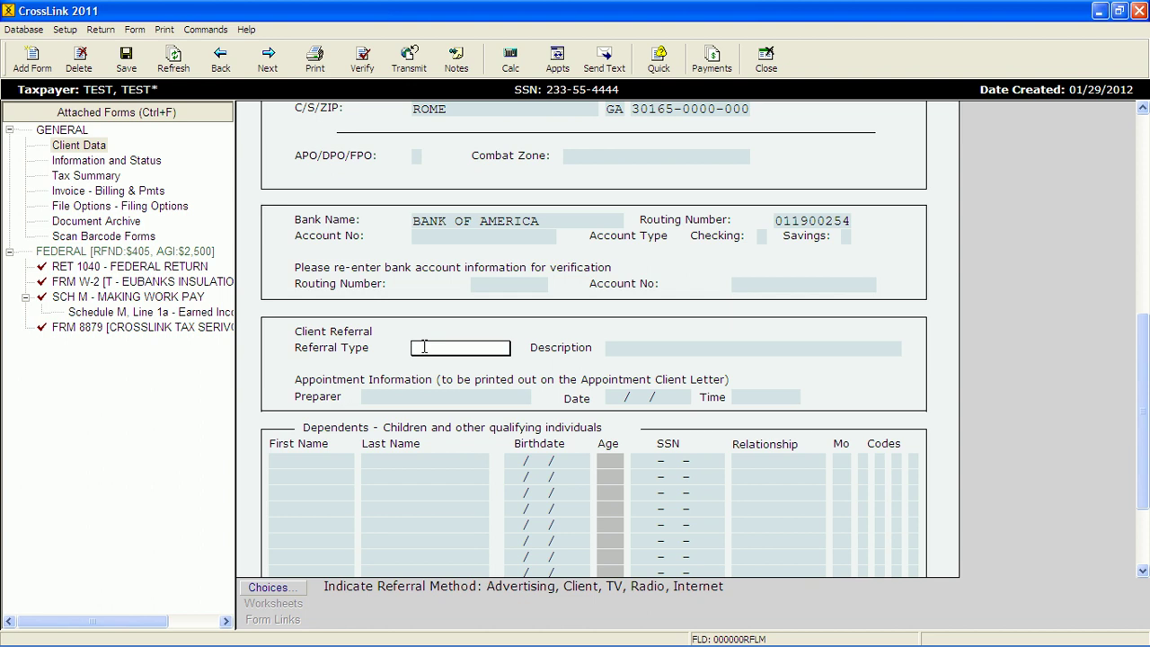
# - Choose REFERRAL as the referral type and enter the referring person's name as its description
pyautogui.click(269, 587)
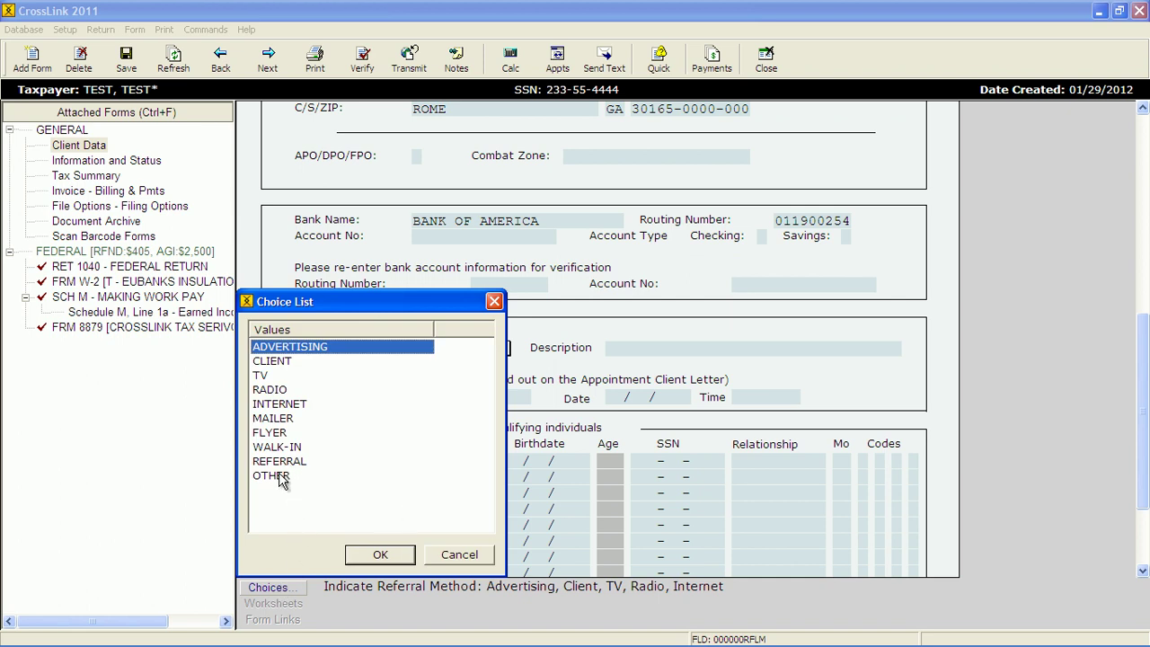
pyautogui.click(281, 461)
pyautogui.click(382, 555)
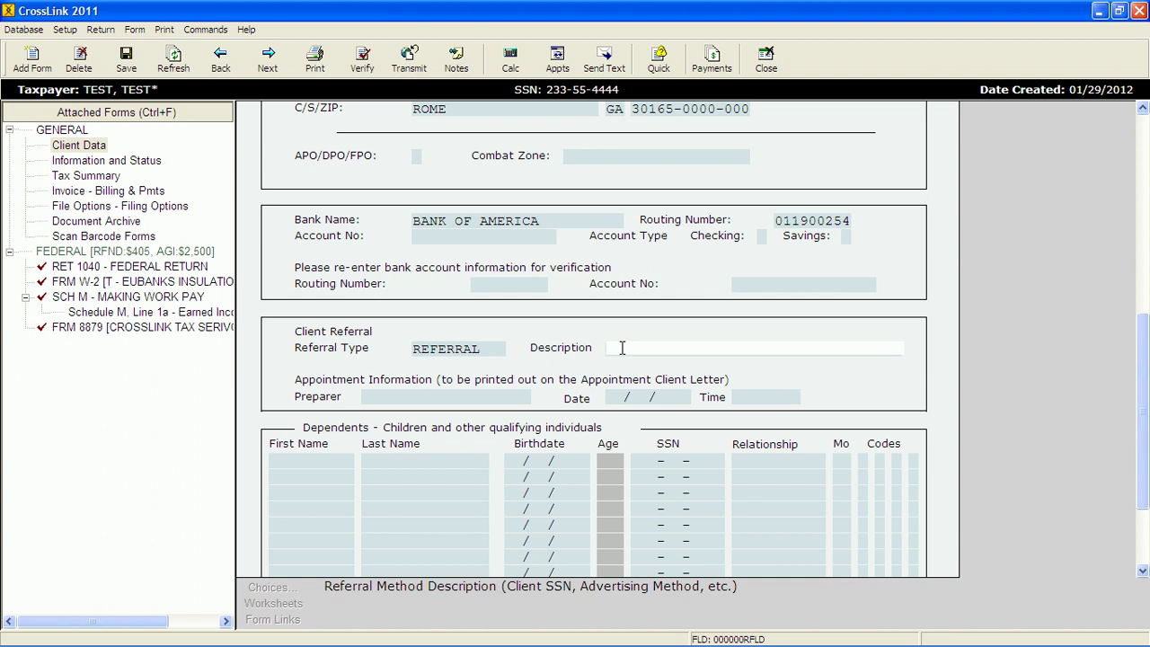
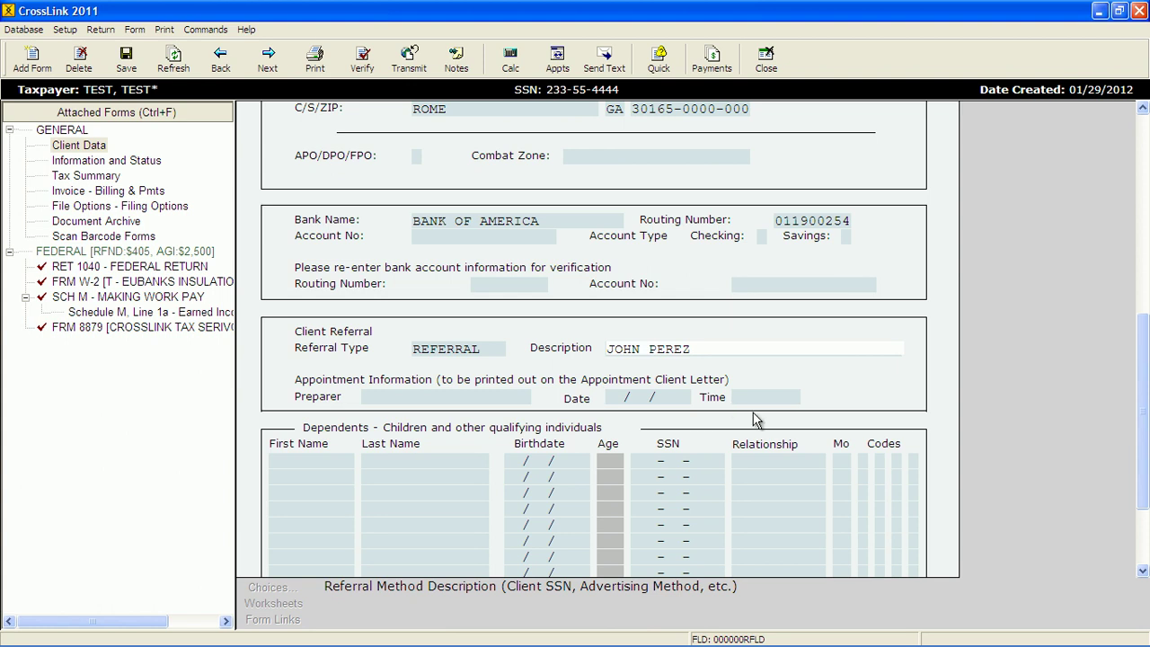
pyautogui.scroll(-2, 554, 527)
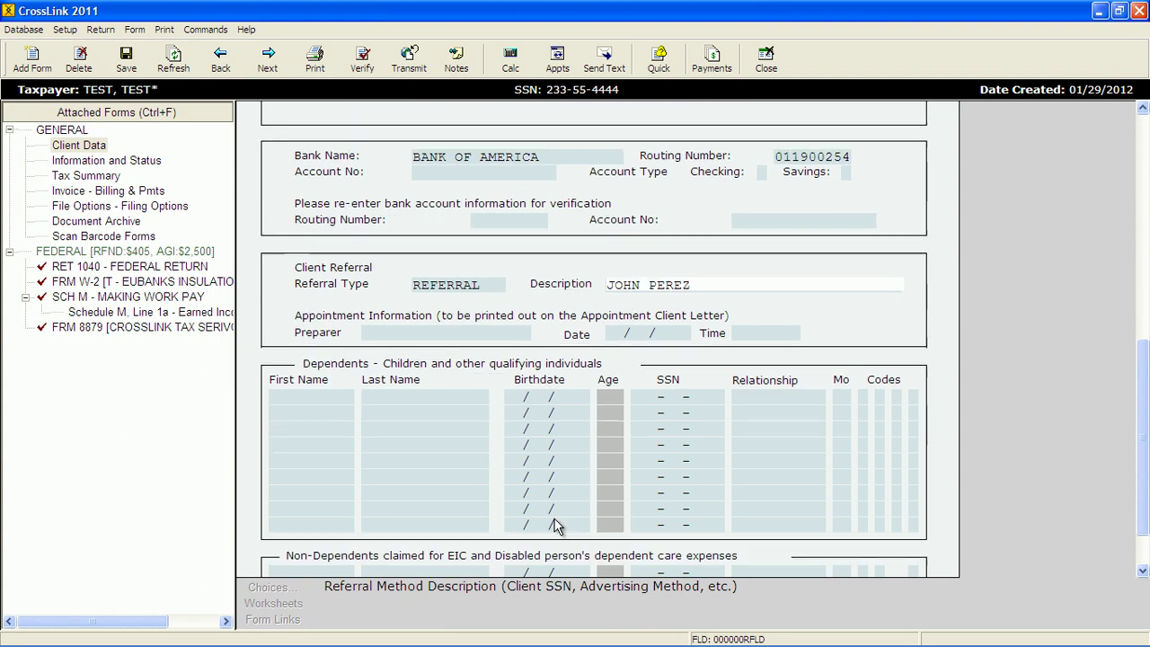
pyautogui.scroll(-1, 555, 526)
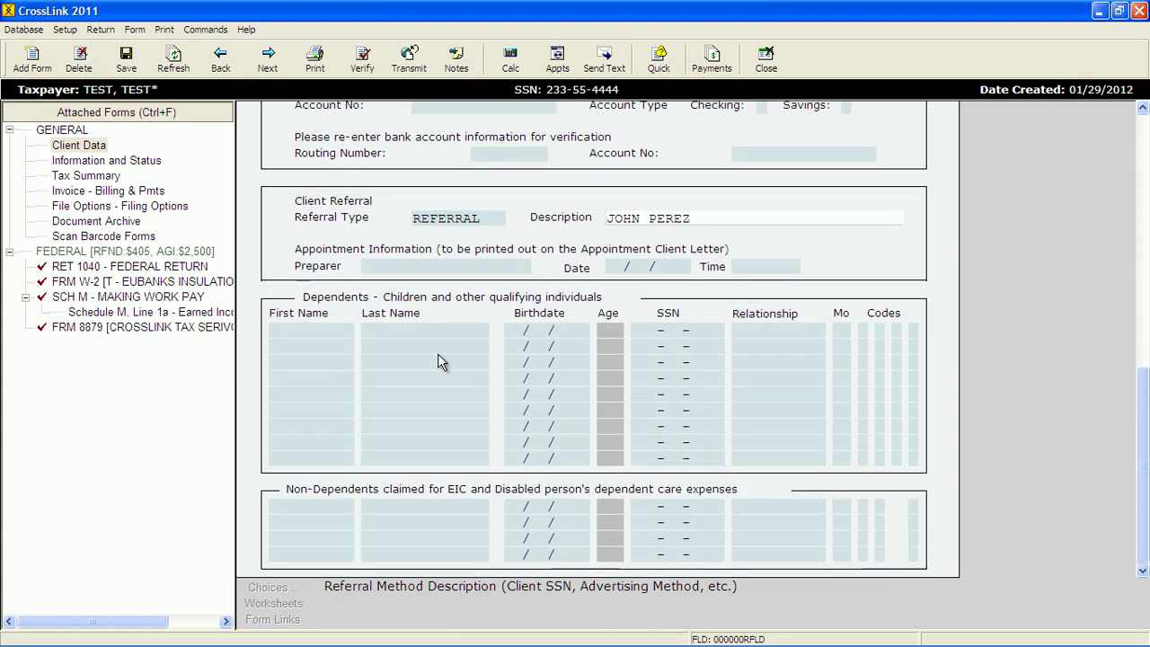
pyautogui.click(326, 330)
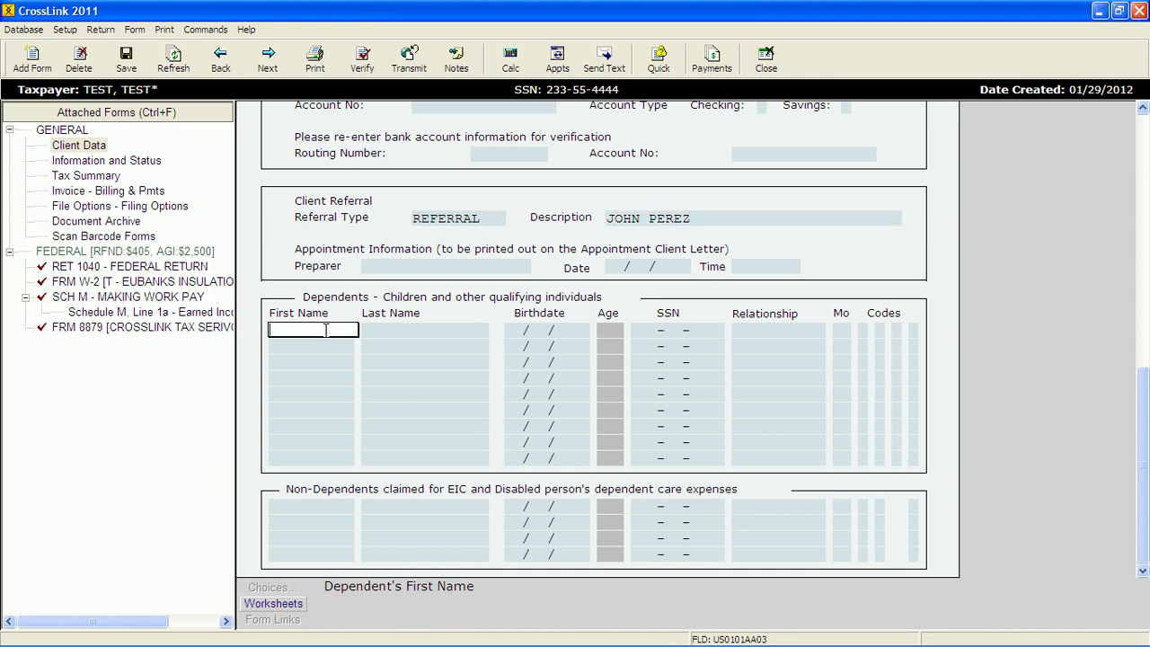
pyautogui.write('SARAH')
pyautogui.press('Tab')
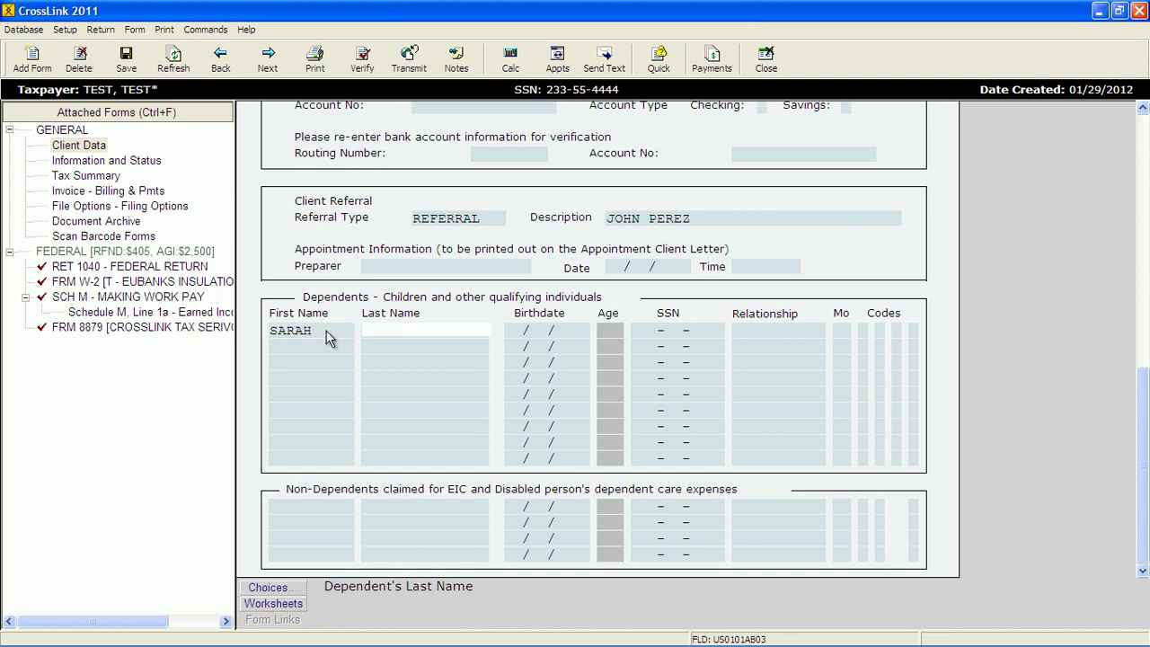
pyautogui.write('TEST')
pyautogui.press('Tab')
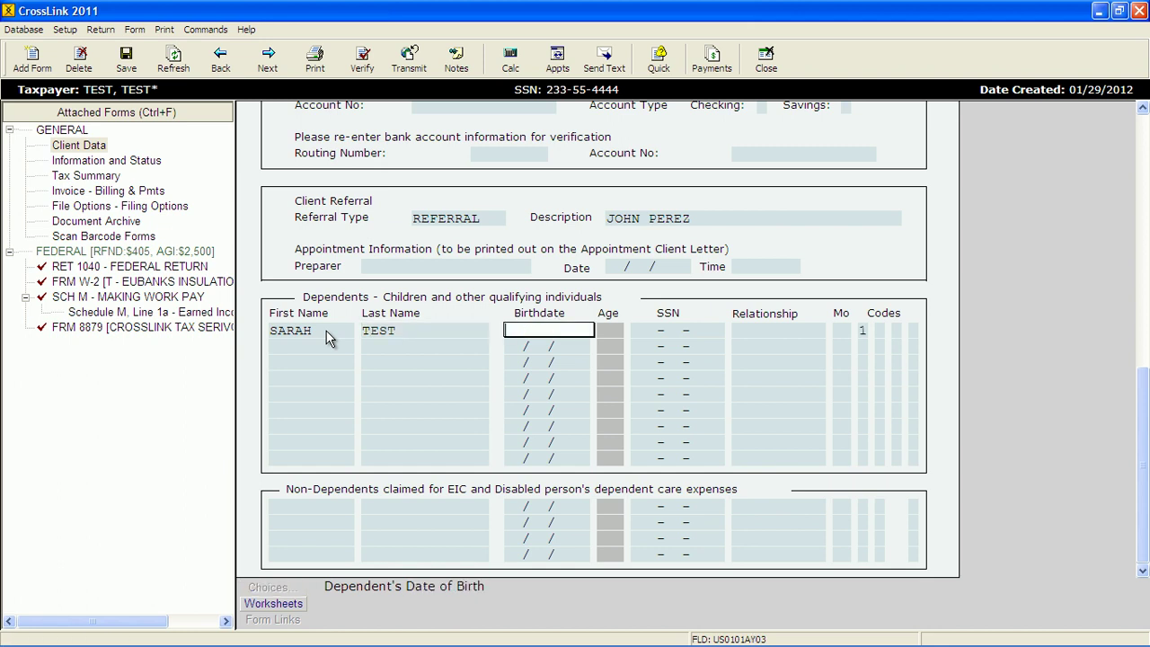
pyautogui.write('09/09/2002')
# - Enter the dependent's SSN, relationship DAUGHTER, and 12 months lived with the taxpayer
pyautogui.press('Tab')
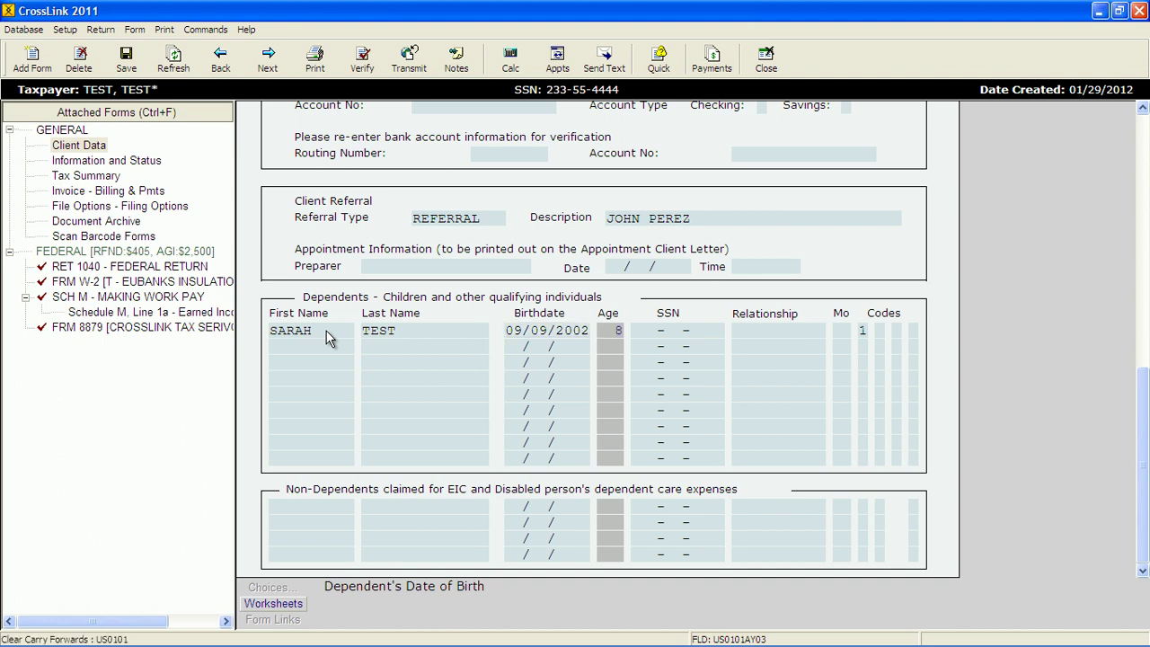
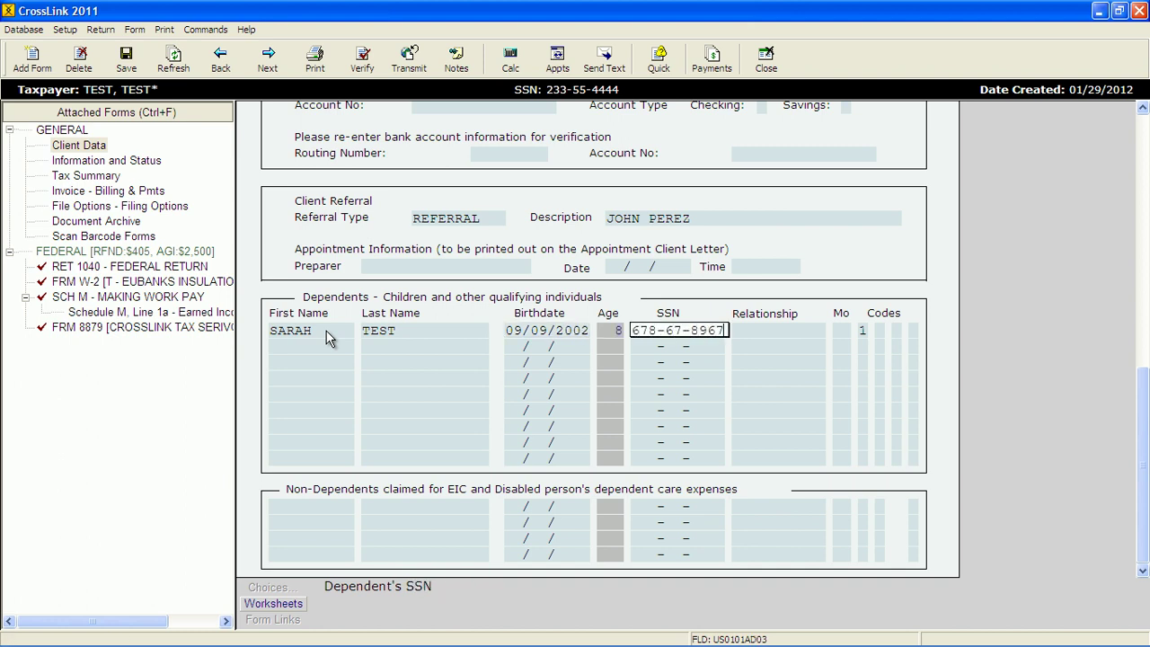
pyautogui.press('Tab')
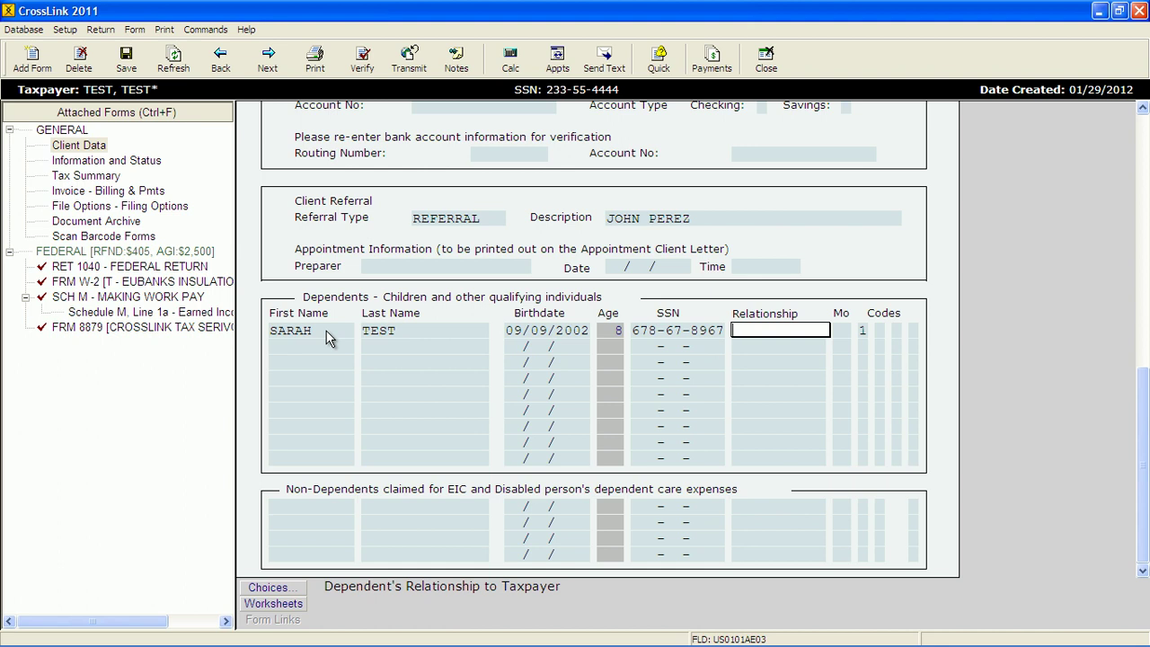
pyautogui.write('D')
pyautogui.press('BackSpace')
pyautogui.write('S')
pyautogui.press('BackSpace')
pyautogui.write('D')
pyautogui.press('Tab')
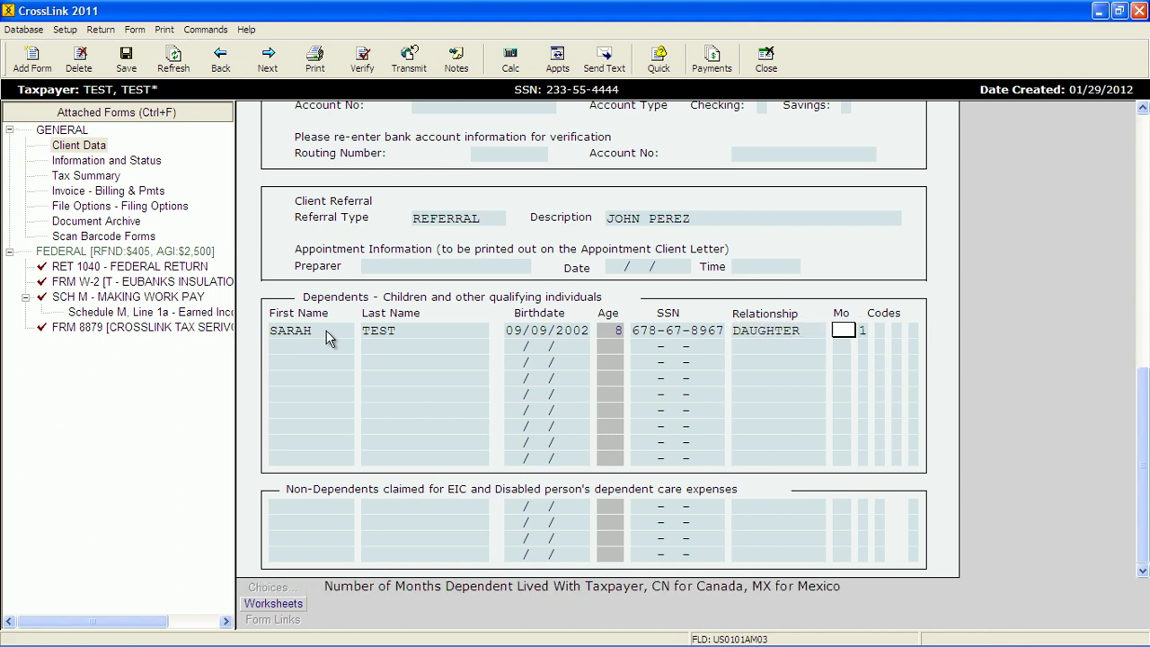
pyautogui.write('12')
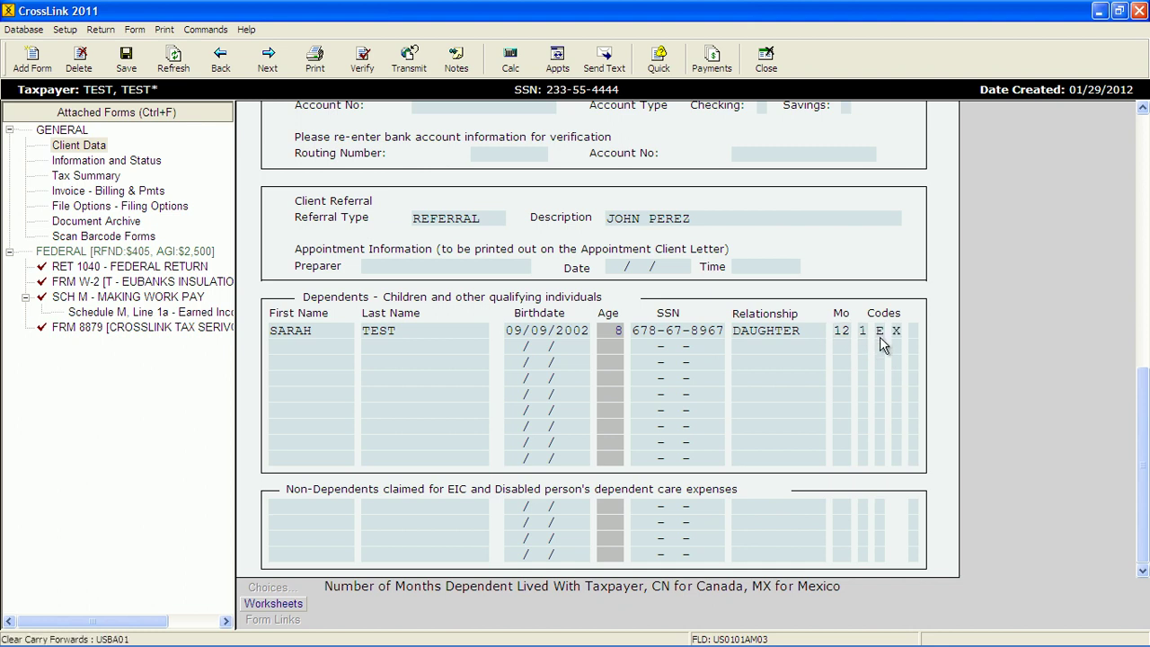
pyautogui.press('Tab')
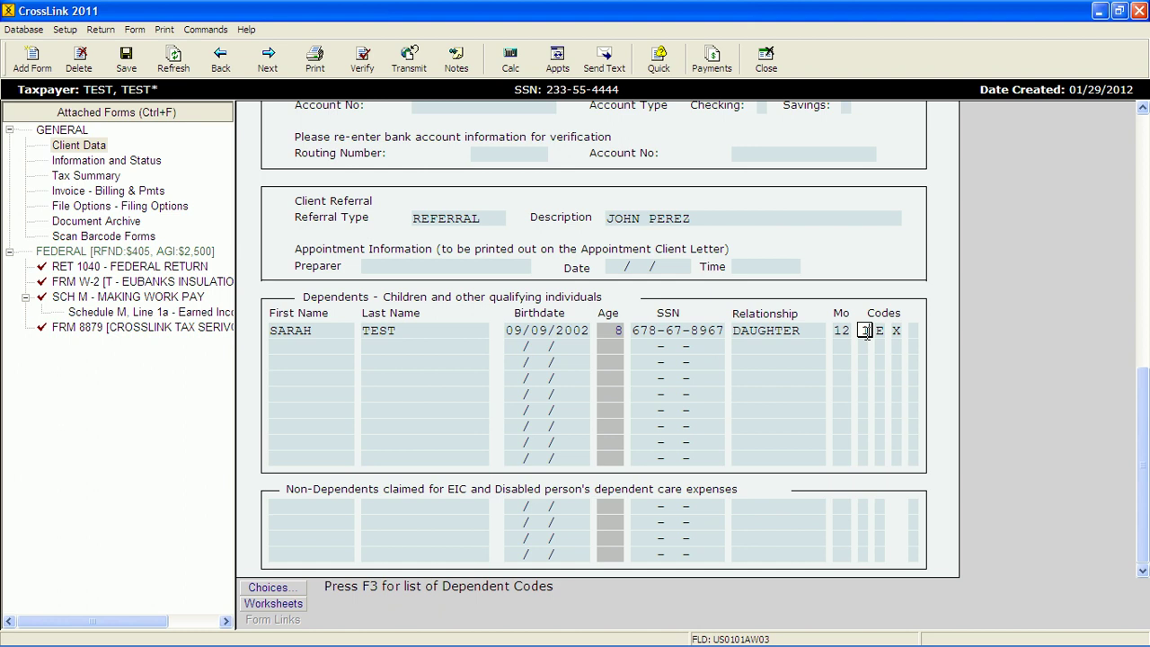
# - Set the daughter's dependent codes to 1, E, X, X, flagging her for Form 2441 dependent care
pyautogui.click(296, 590)
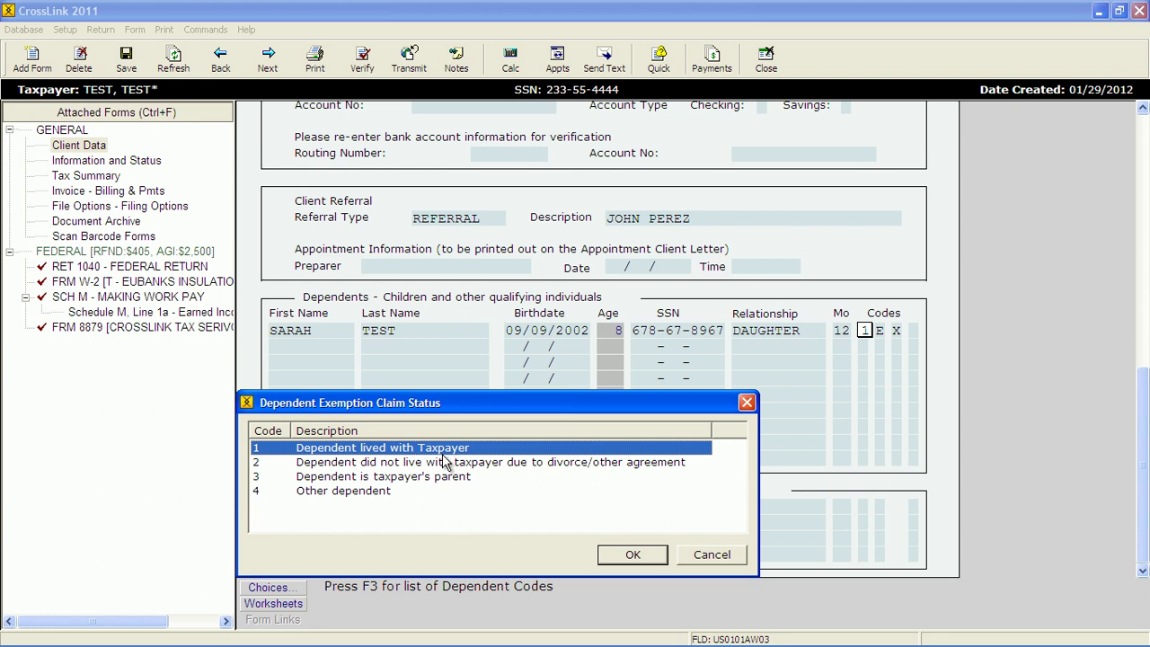
pyautogui.click(605, 556)
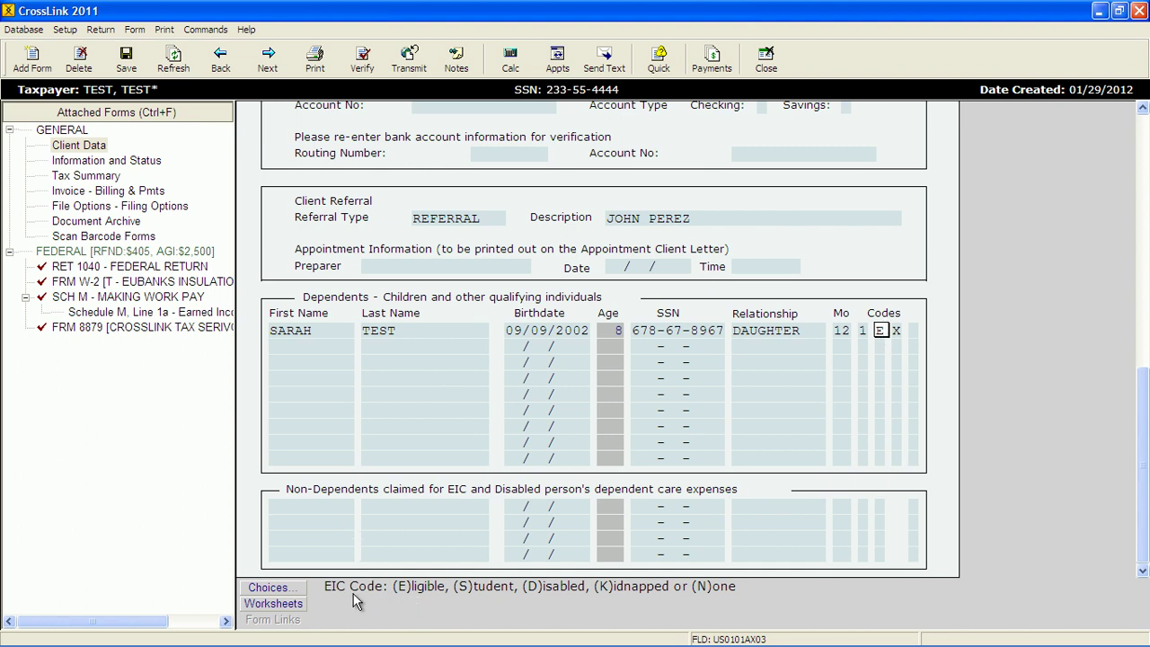
pyautogui.click(896, 332)
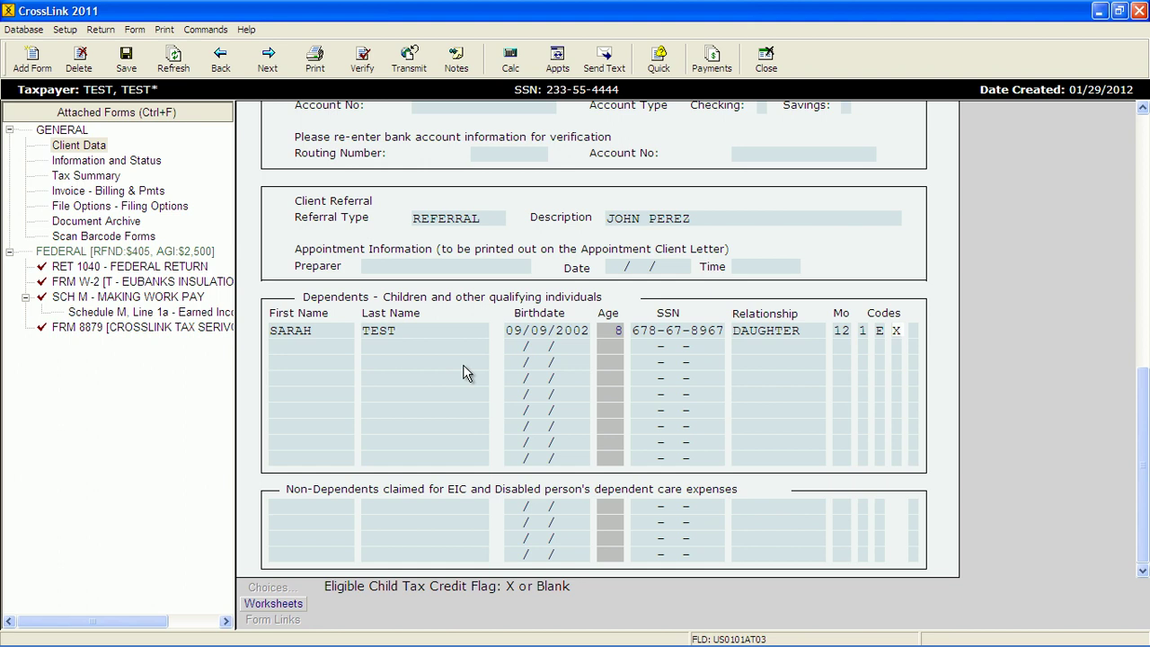
pyautogui.click(914, 331)
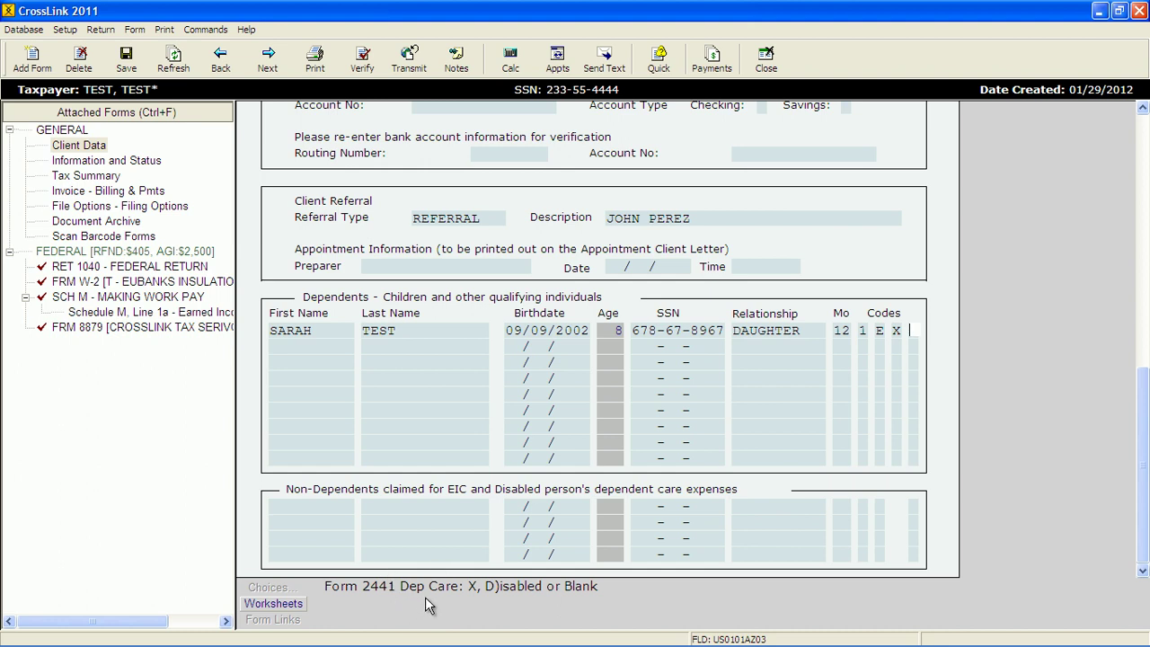
pyautogui.write('X')
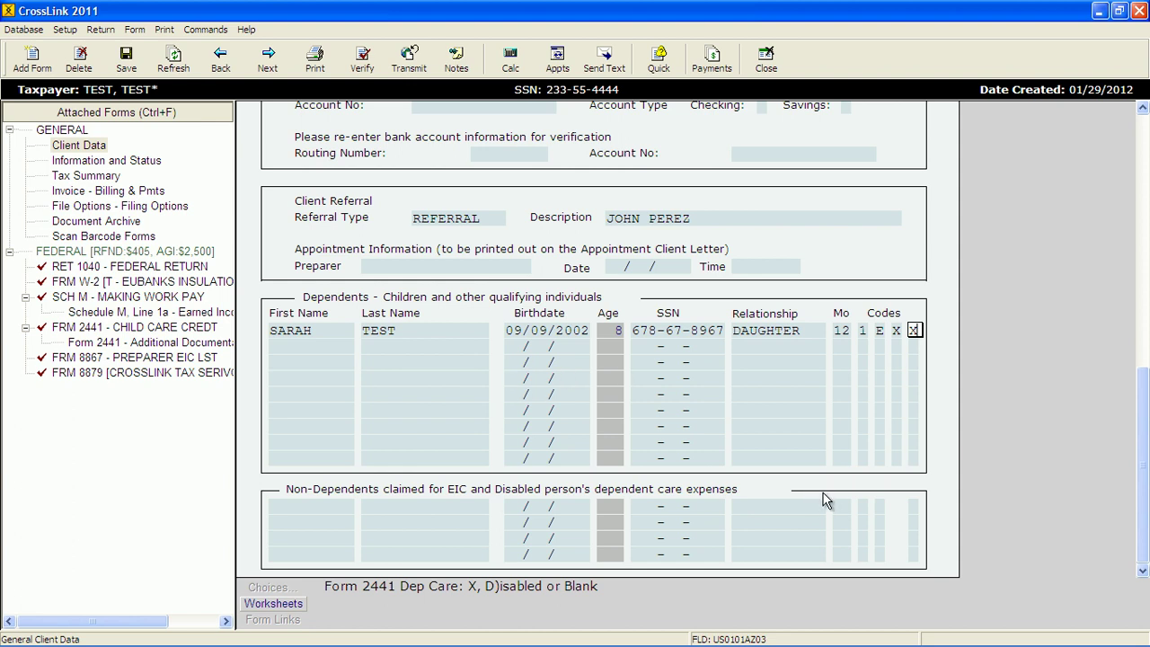
# - Scroll back to the top of Client Data and bring up the All Forms & Schedules list
pyautogui.moveTo(1143, 446); pyautogui.dragTo(1081, 114)
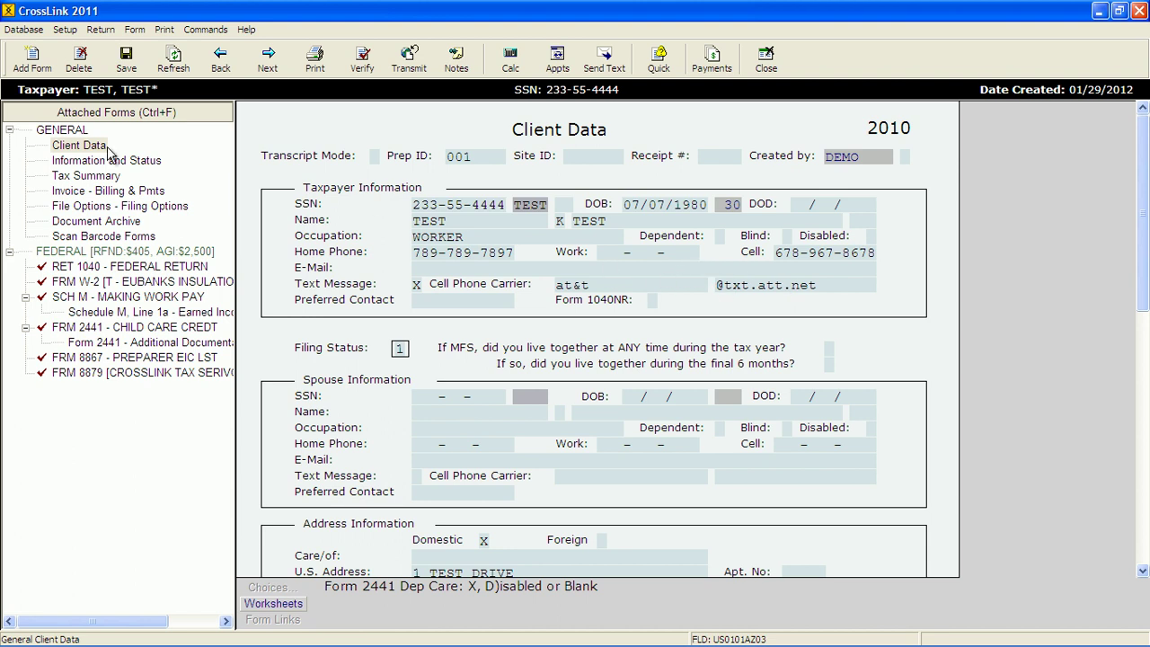
pyautogui.click(32, 60)
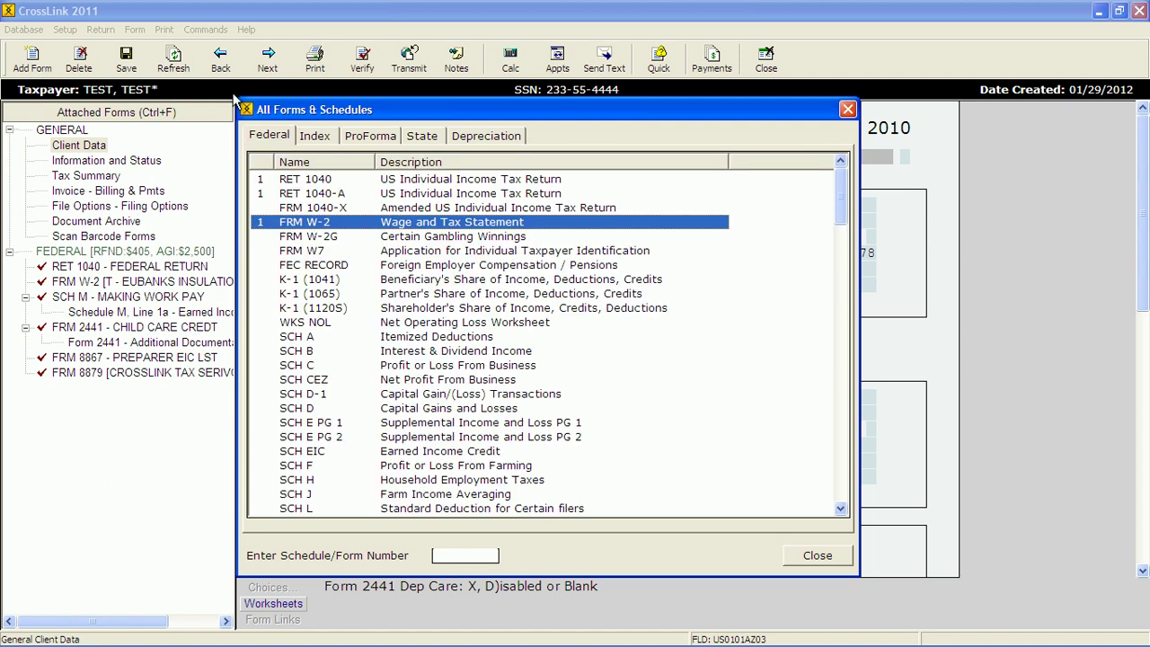
# - Find K-1 (1065) in the forms list and add the partnership Schedule K-1
pyautogui.moveTo(850, 195); pyautogui.dragTo(840, 197)
pyautogui.moveTo(842, 216); pyautogui.dragTo(842, 65)
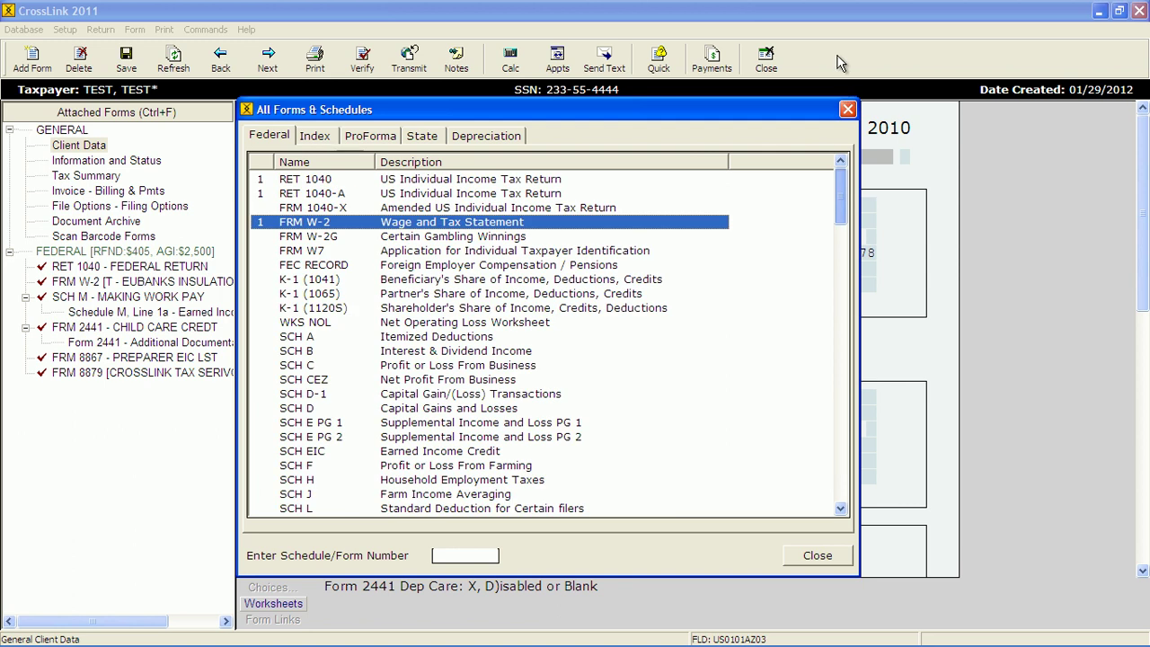
pyautogui.doubleClick(436, 294)
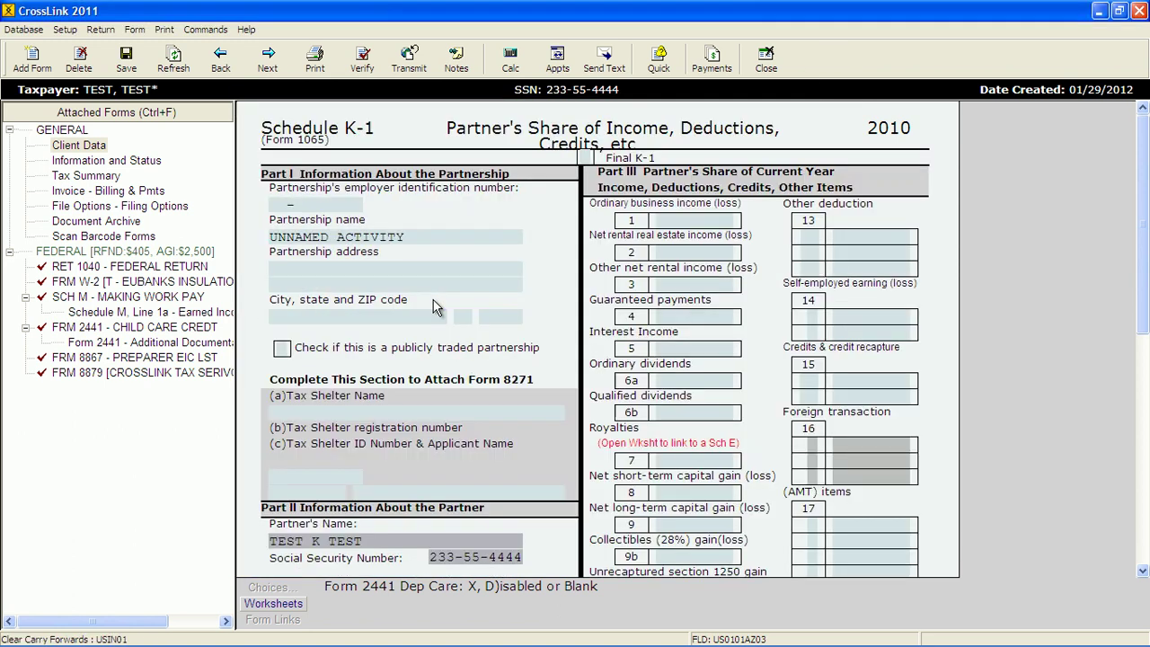
# - Reopen All Forms & Schedules and switch it to the alphabetical Index of topics
pyautogui.click(32, 59)
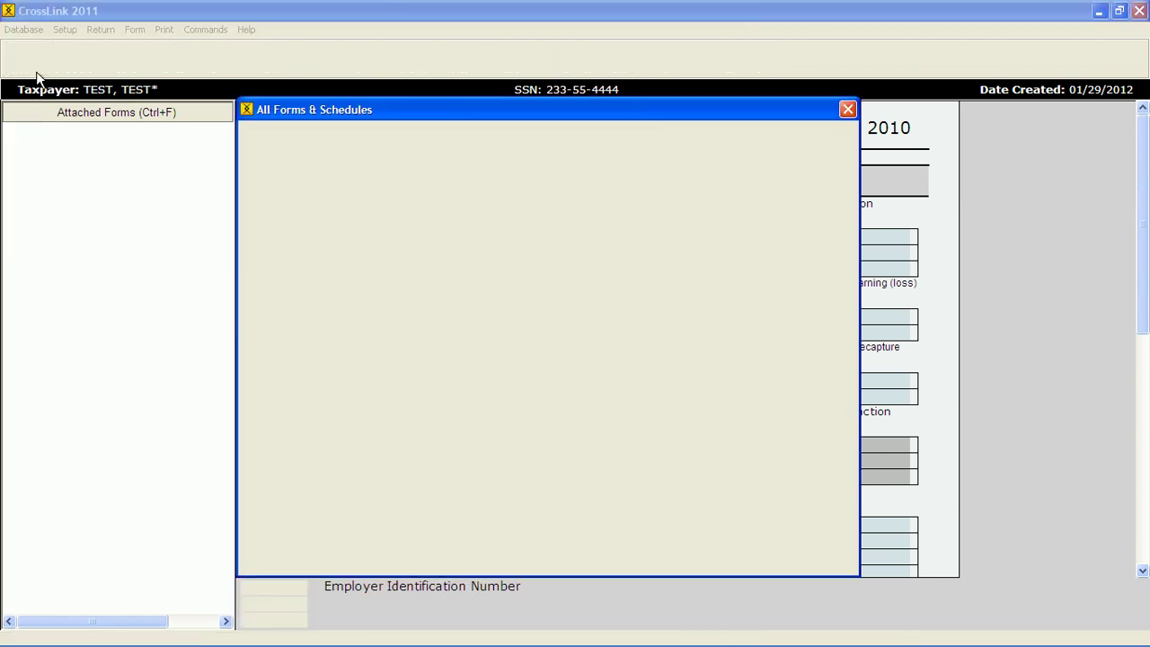
pyautogui.click(317, 207)
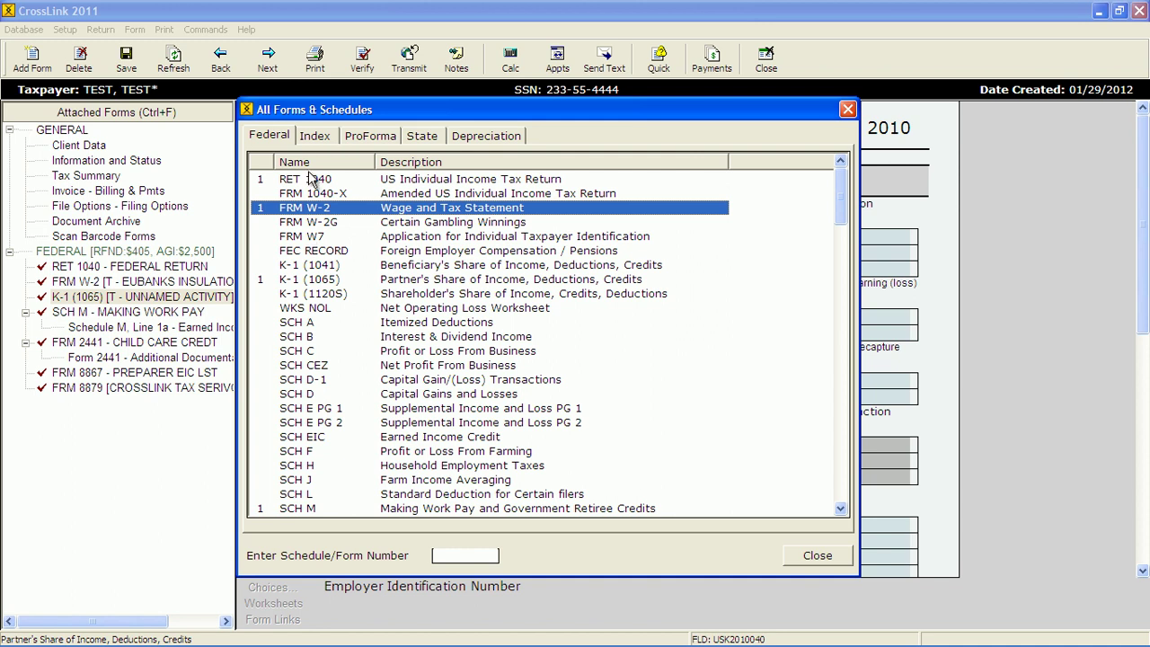
pyautogui.click(315, 137)
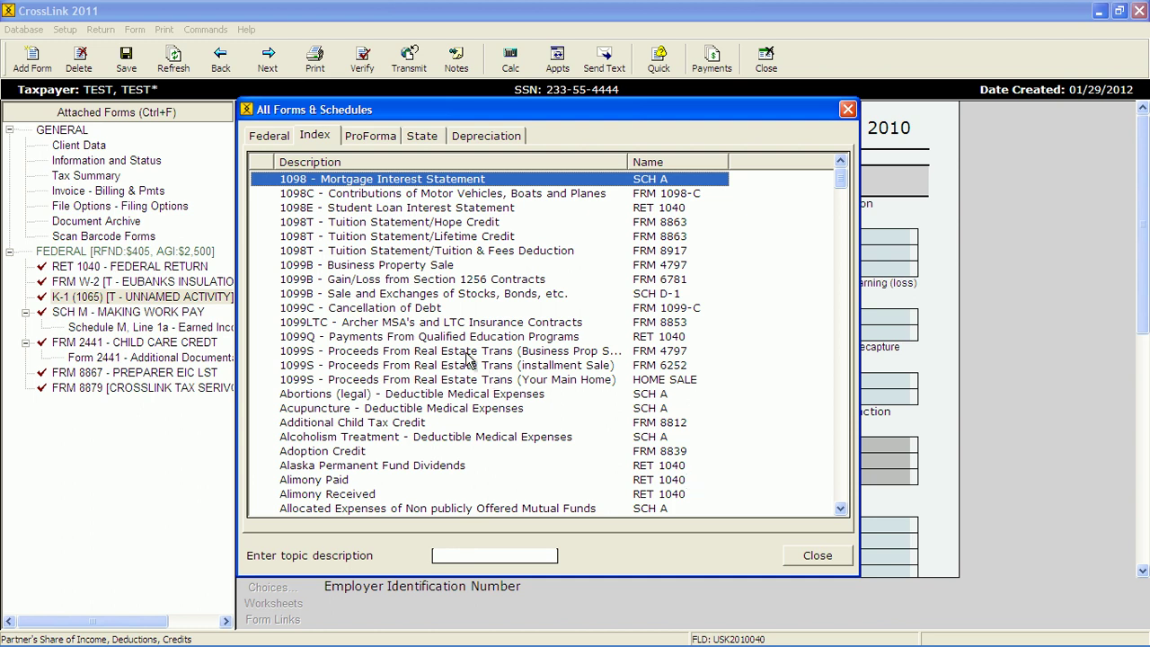
# - Pick California under State forms and add the RET 540 resident return
pyautogui.click(423, 142)
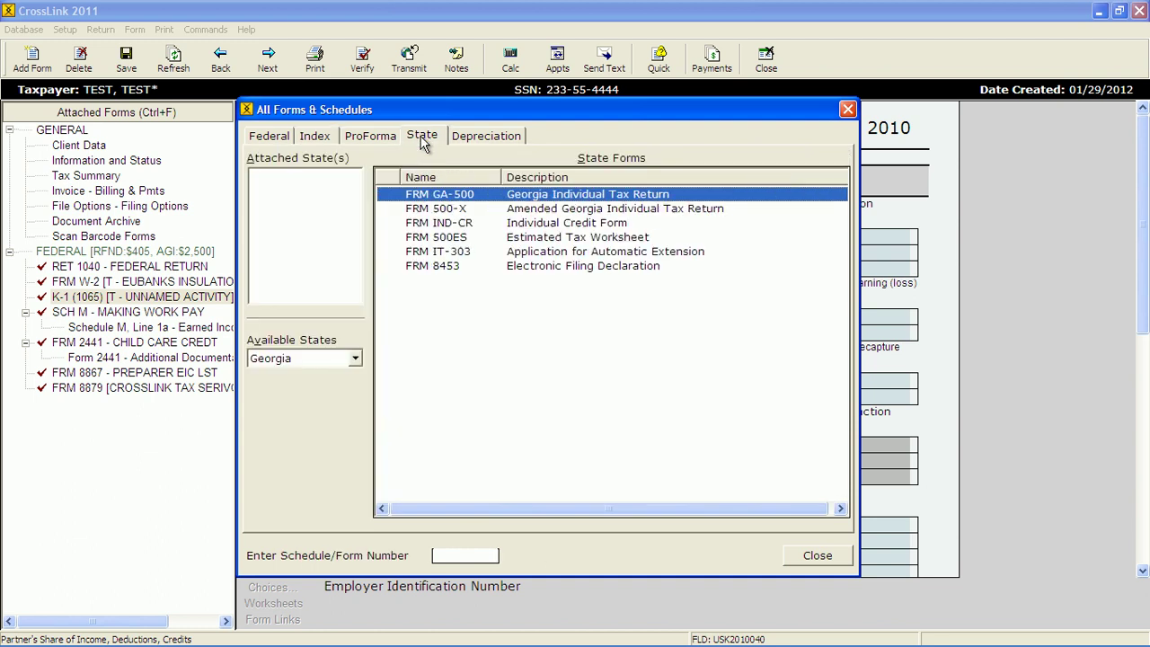
pyautogui.click(354, 357)
pyautogui.click(356, 379)
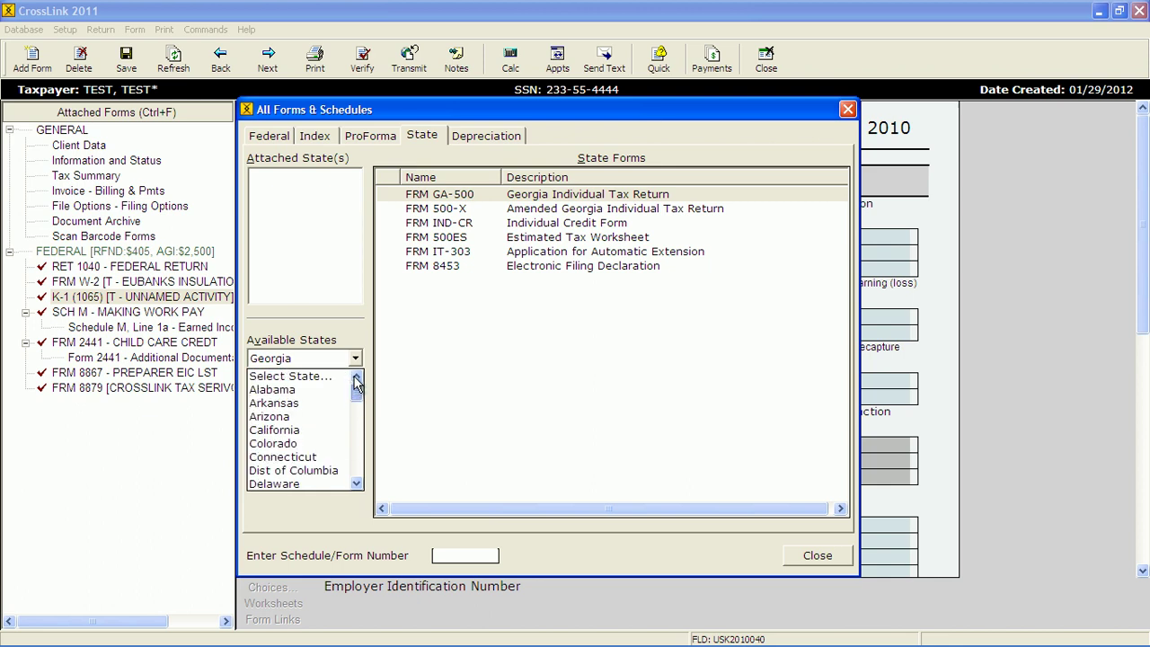
pyautogui.moveTo(356, 394); pyautogui.dragTo(356, 378)
pyautogui.click(313, 431)
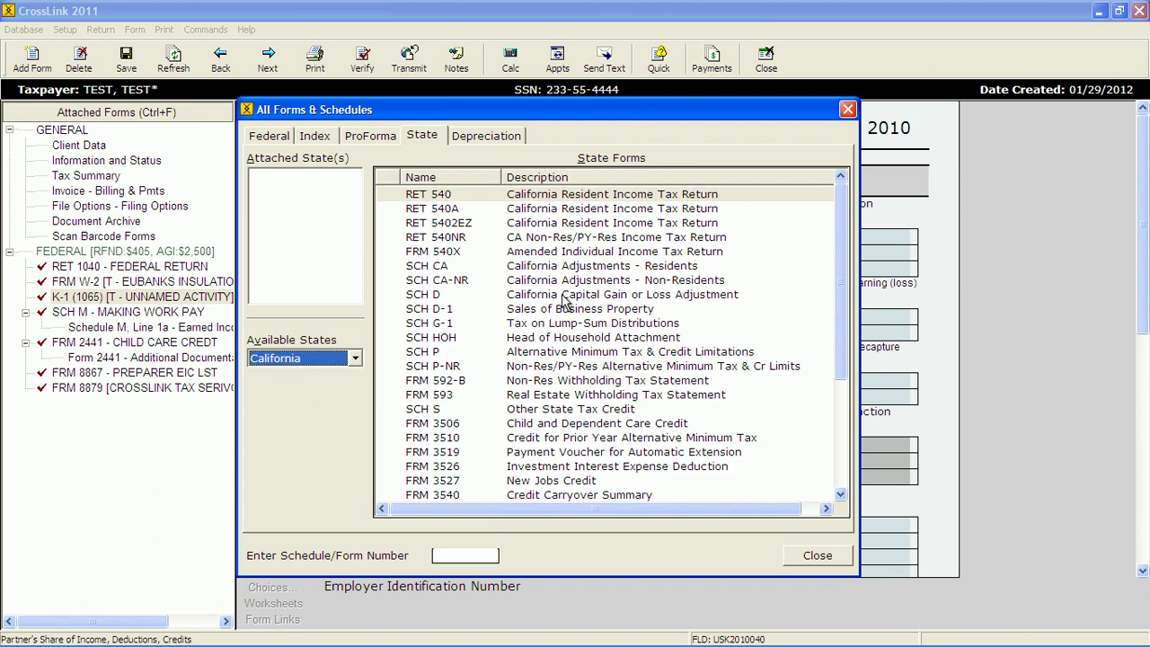
pyautogui.moveTo(830, 205); pyautogui.dragTo(842, 348)
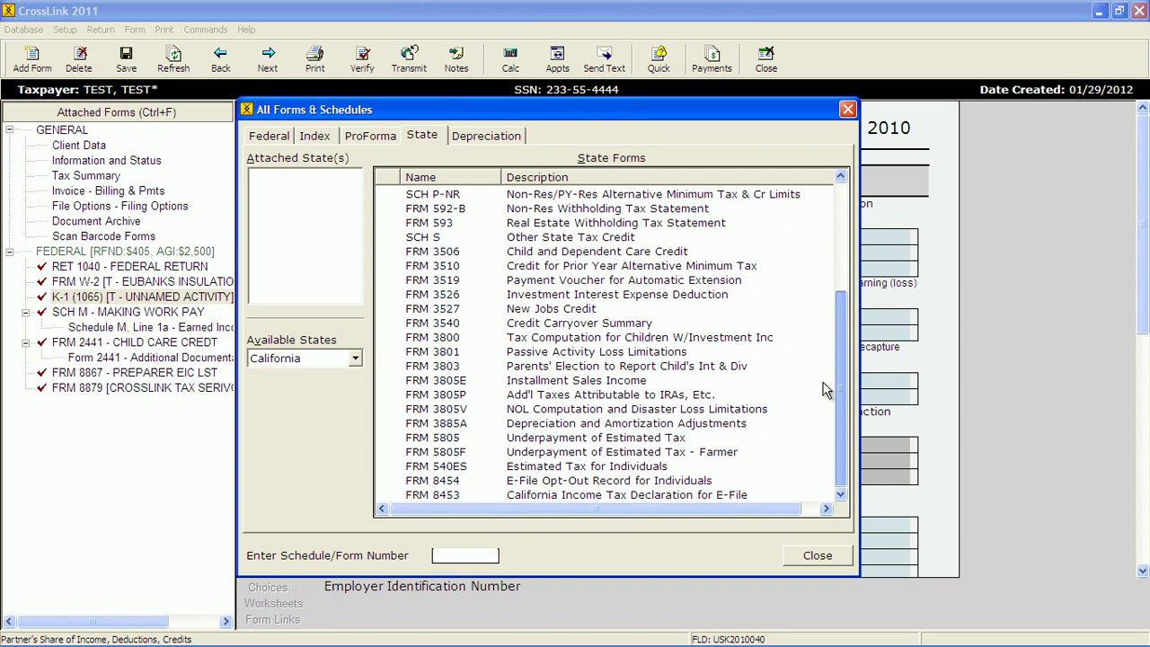
pyautogui.press('Home')
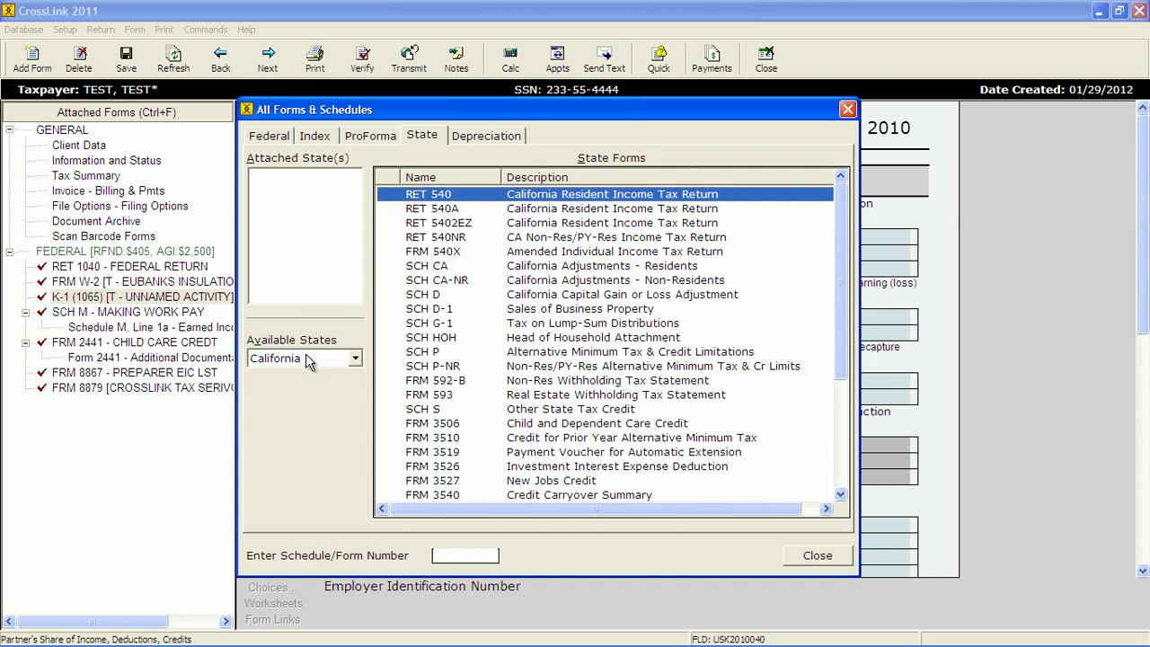
pyautogui.doubleClick(439, 199)
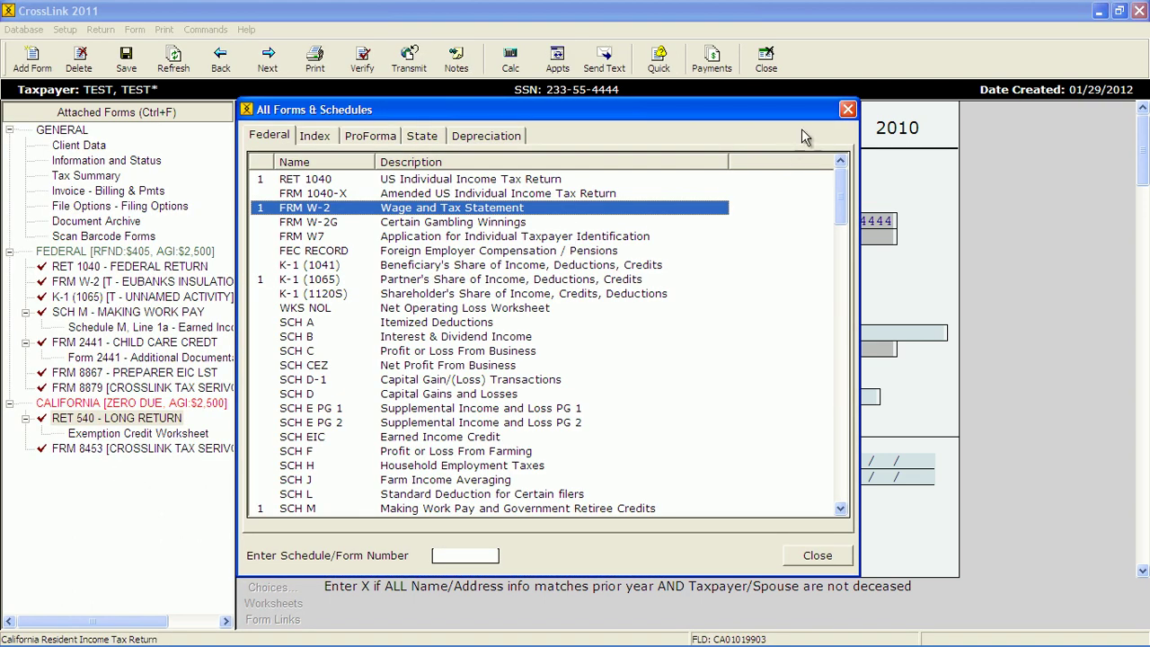
# - Close the All Forms & Schedules dialog to view California Form 540
pyautogui.click(847, 110)
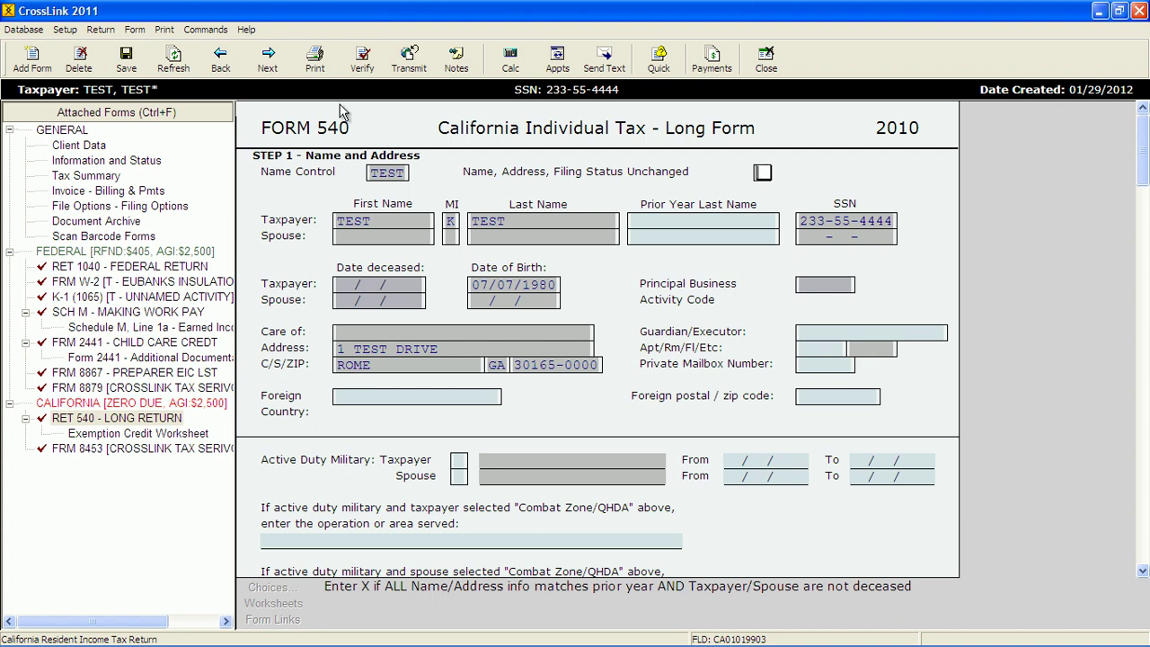
# - Run Verify on the return and scroll through the Return Errors and Rejects list
pyautogui.click(357, 69)
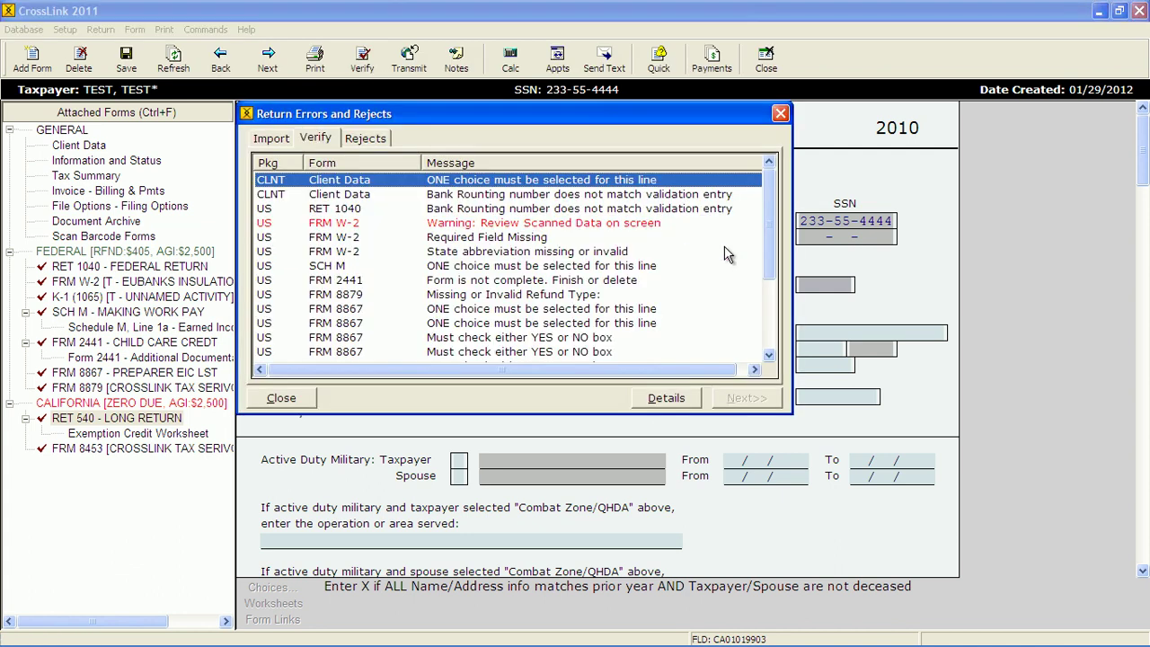
pyautogui.moveTo(770, 216); pyautogui.dragTo(759, 193)
# - Dismiss the error list, then close the test return and save its changes
pyautogui.click(779, 115)
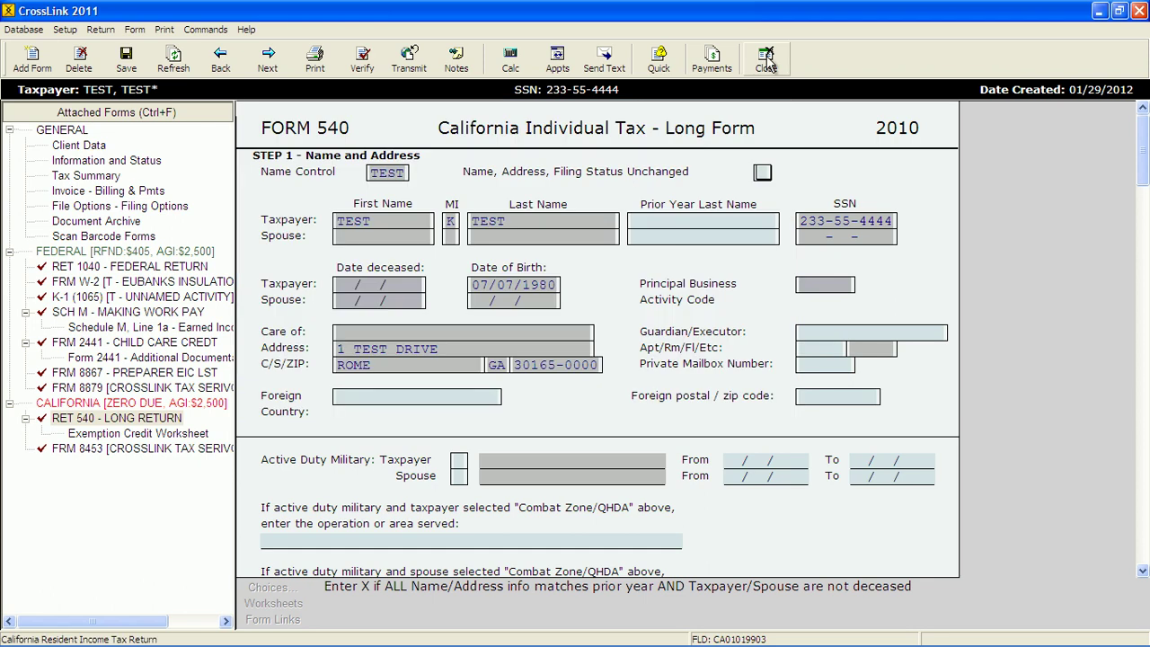
pyautogui.press('Escape')
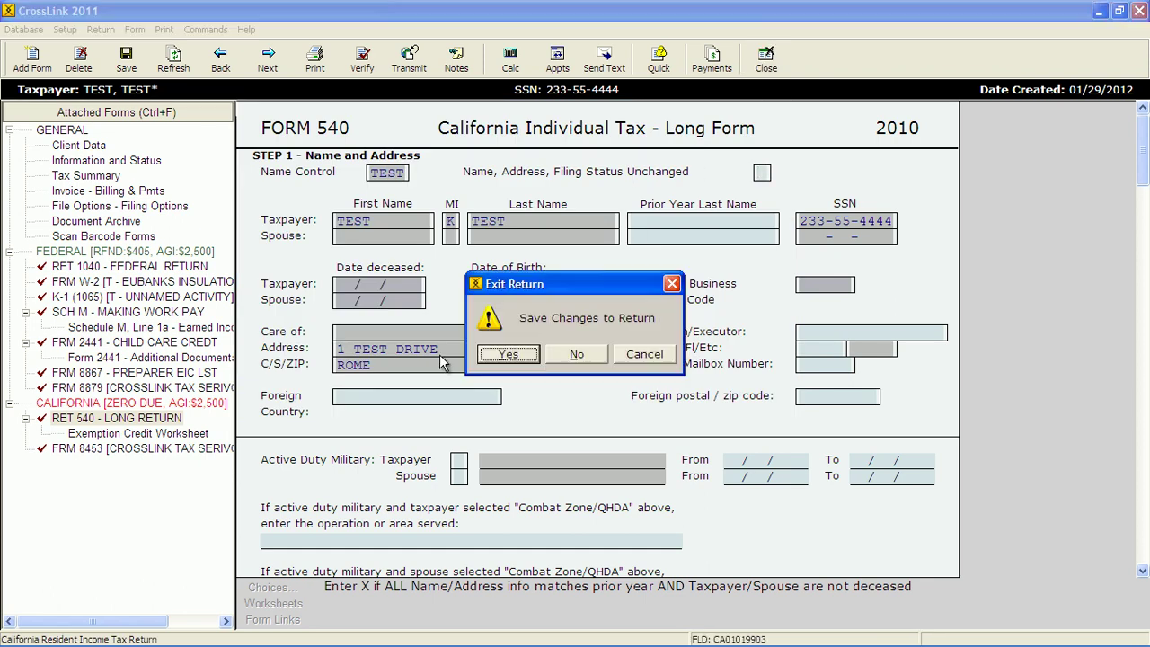
pyautogui.click(493, 358)
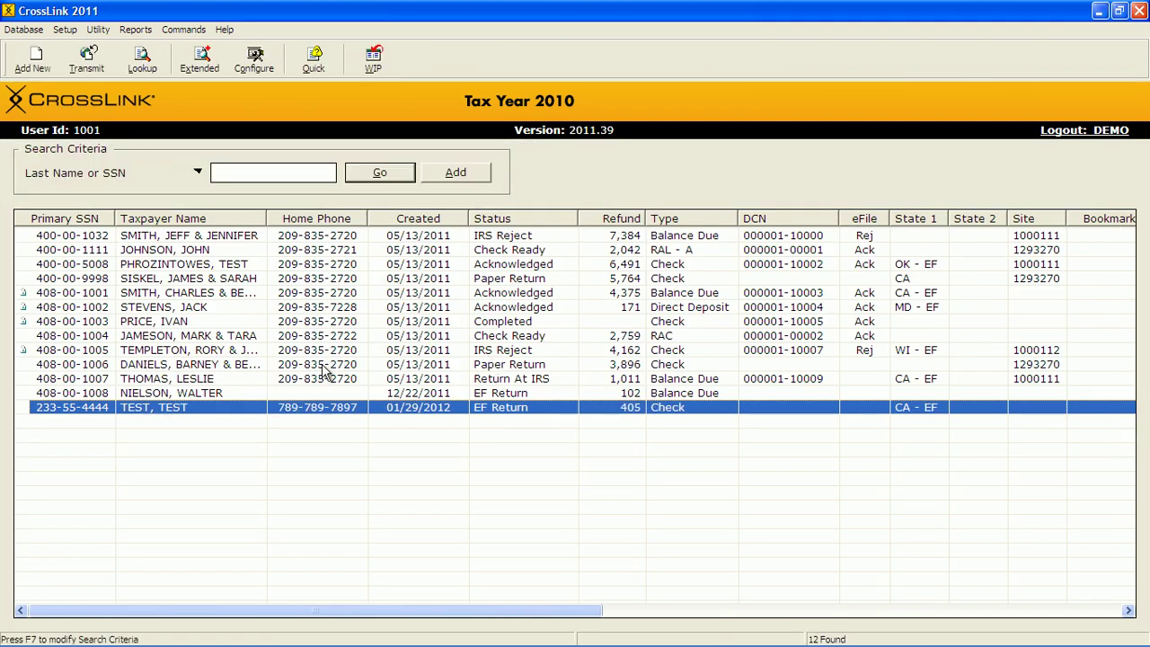
# - Open another client's return, overriding the lockout, and verify it reports no errors
pyautogui.doubleClick(215, 253)
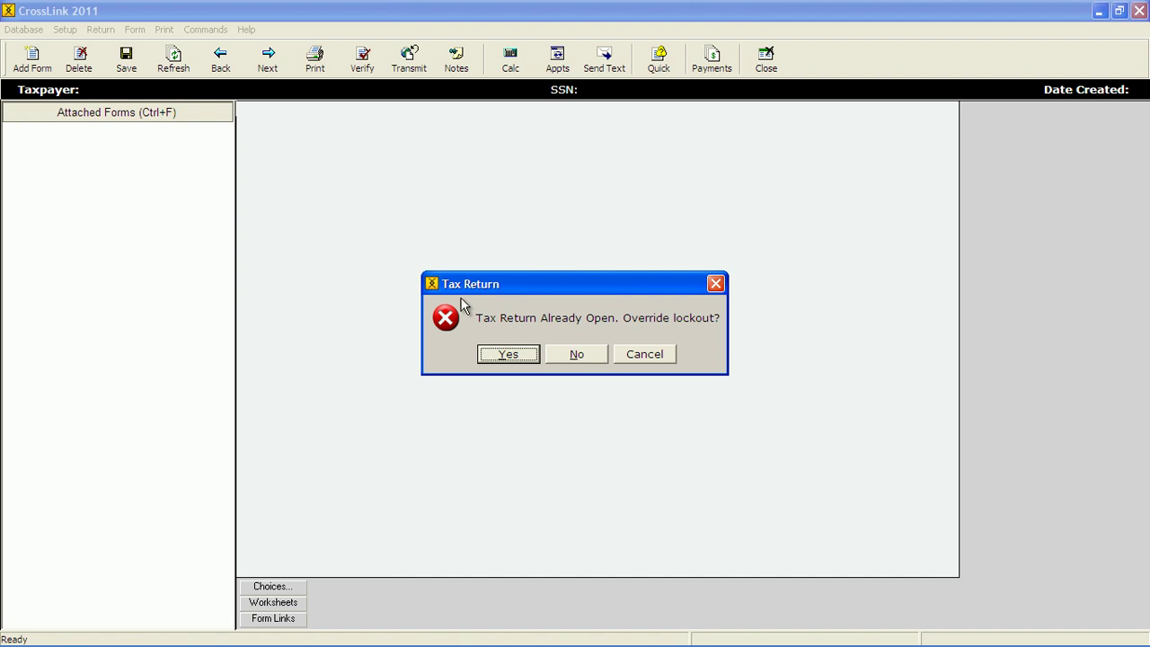
pyautogui.click(500, 353)
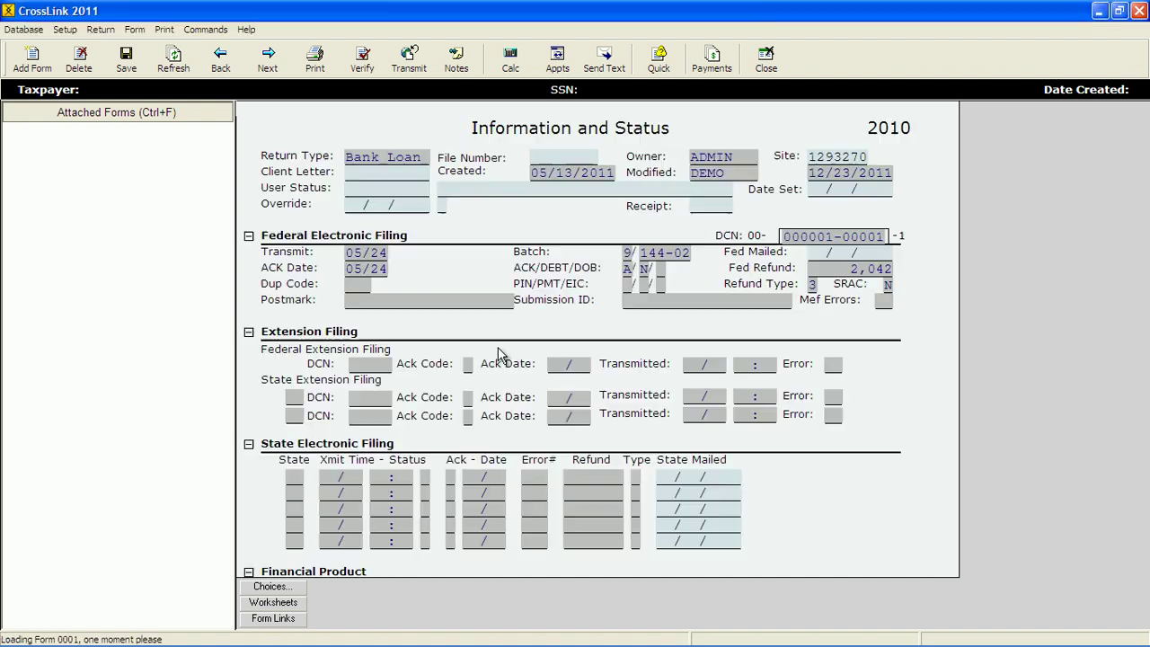
pyautogui.click(364, 59)
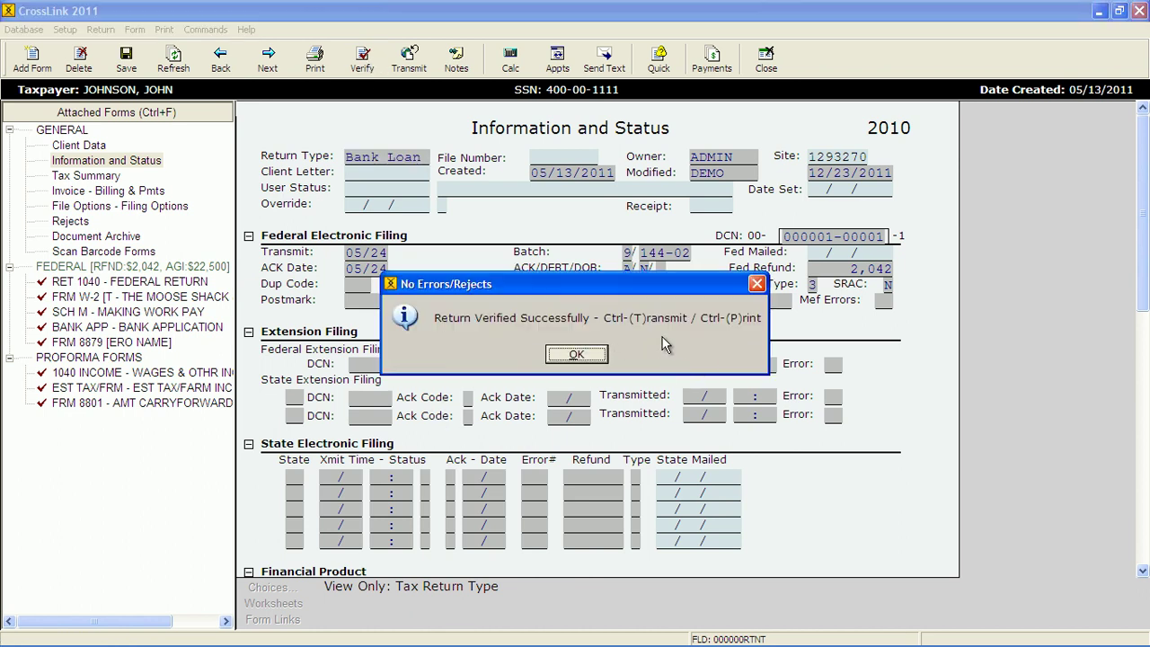
pyautogui.click(577, 353)
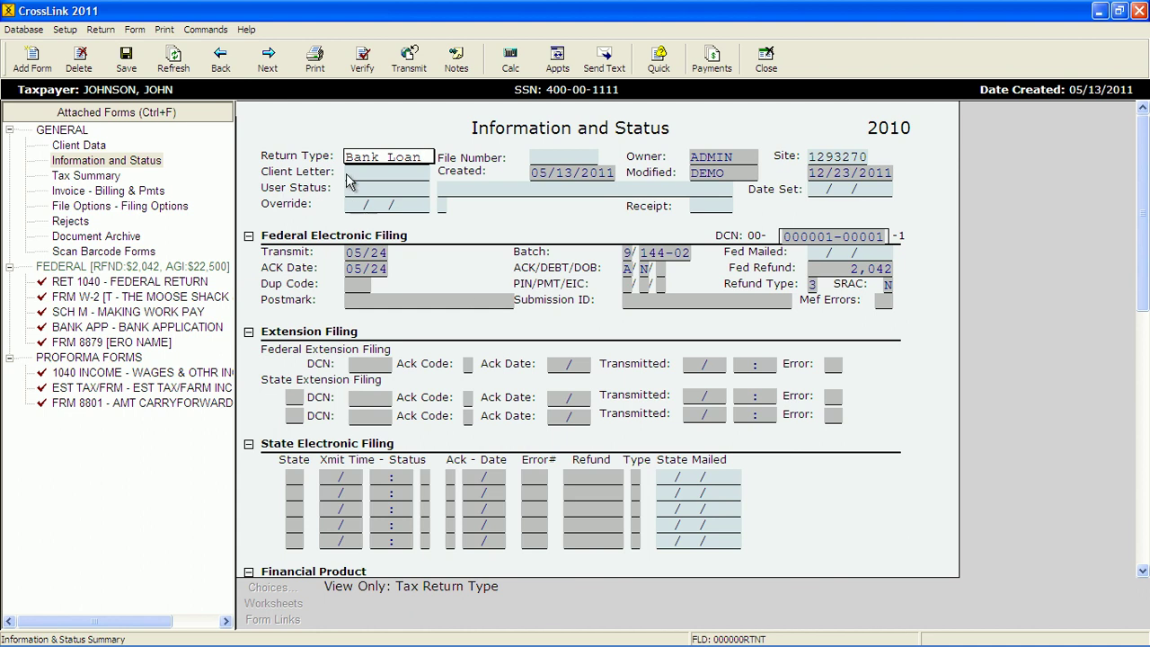
# - Print the final return, signing it with the taxpayer's drawn SignDoc e-signature
pyautogui.click(315, 63)
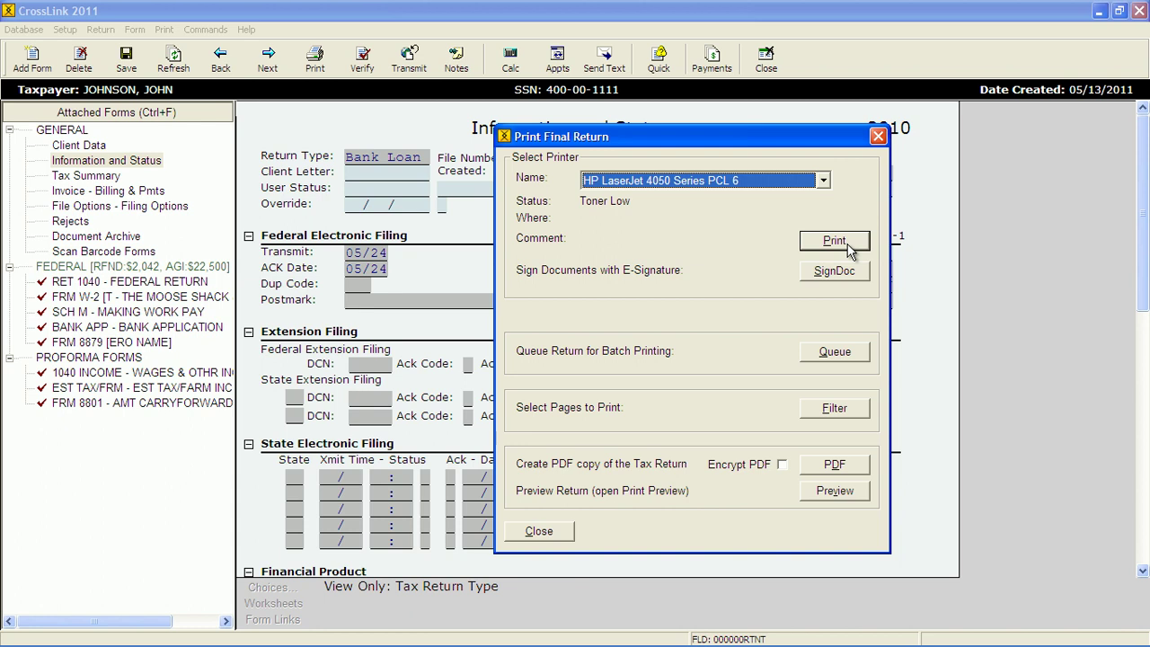
pyautogui.click(831, 275)
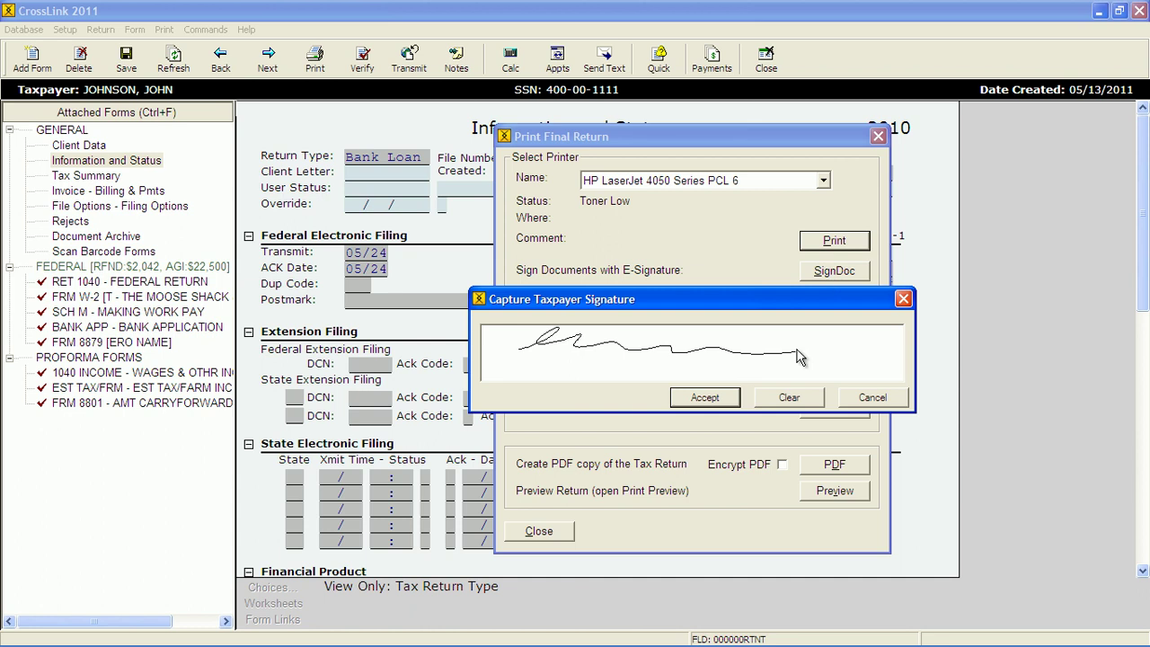
pyautogui.click(696, 400)
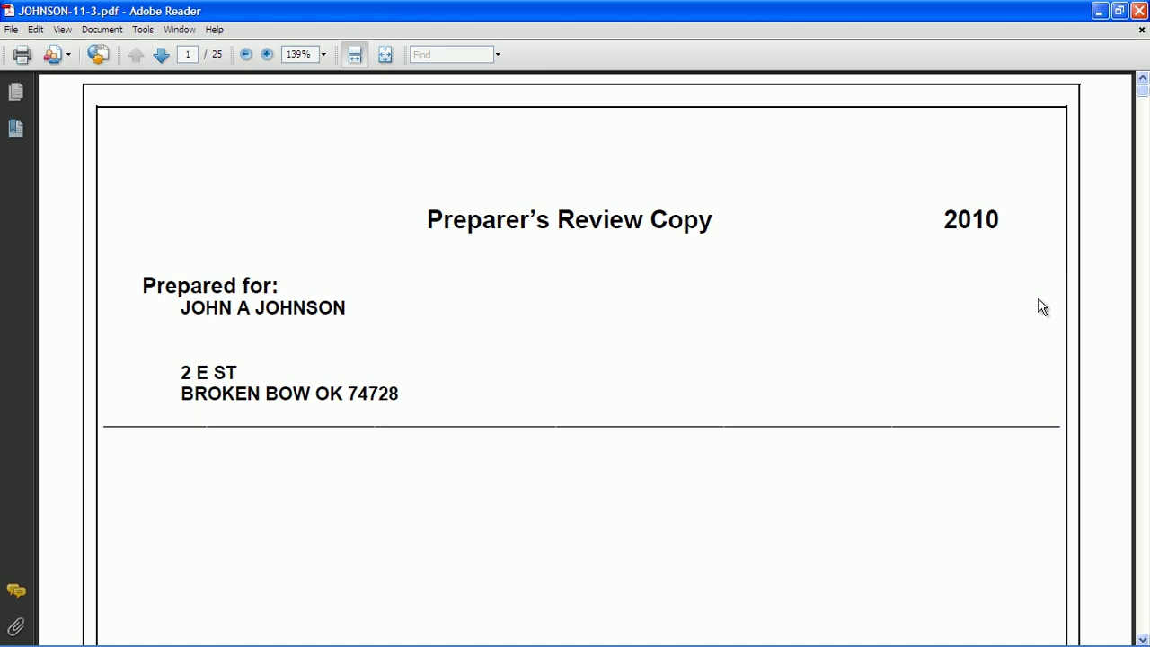
# - Scroll the PDF to check the letter and Form 8879 signatures, then close Adobe Reader
pyautogui.moveTo(1145, 108); pyautogui.dragTo(1144, 195)
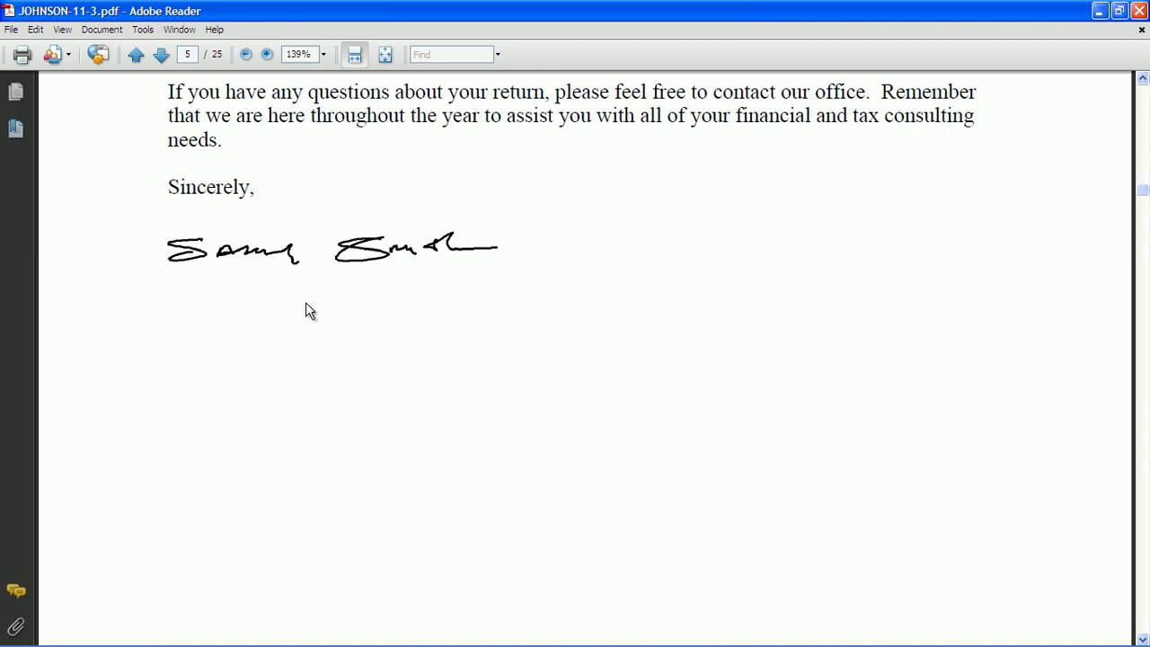
pyautogui.moveTo(1142, 199); pyautogui.dragTo(1142, 283)
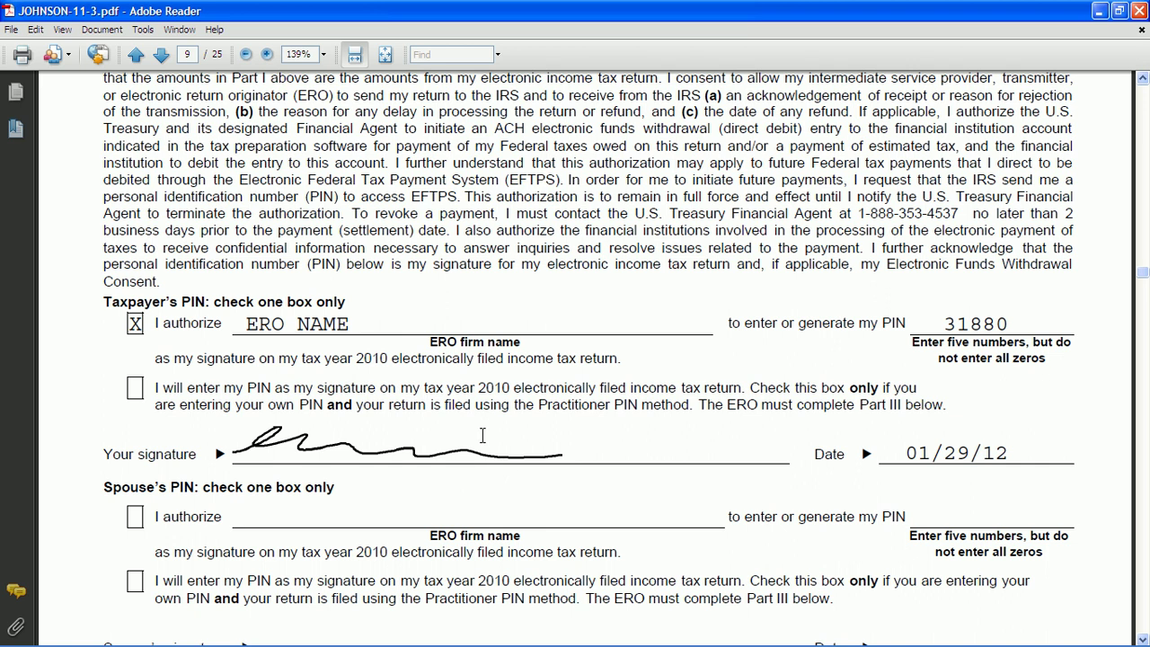
pyautogui.scroll(-10, 482, 434)
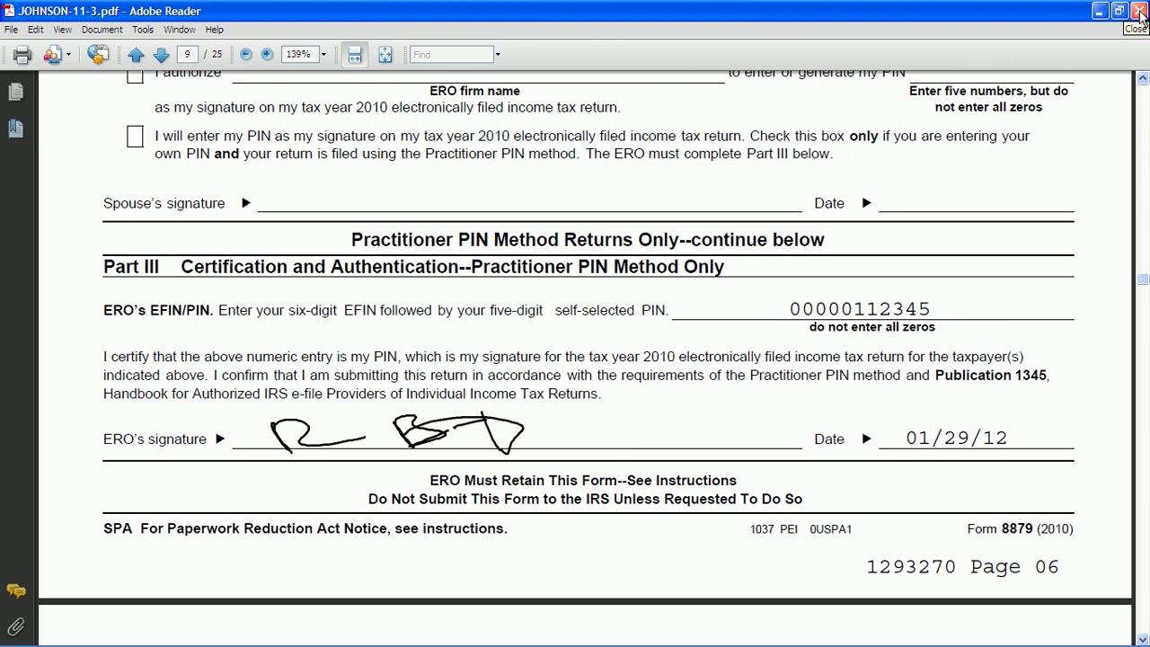
pyautogui.click(1139, 13)
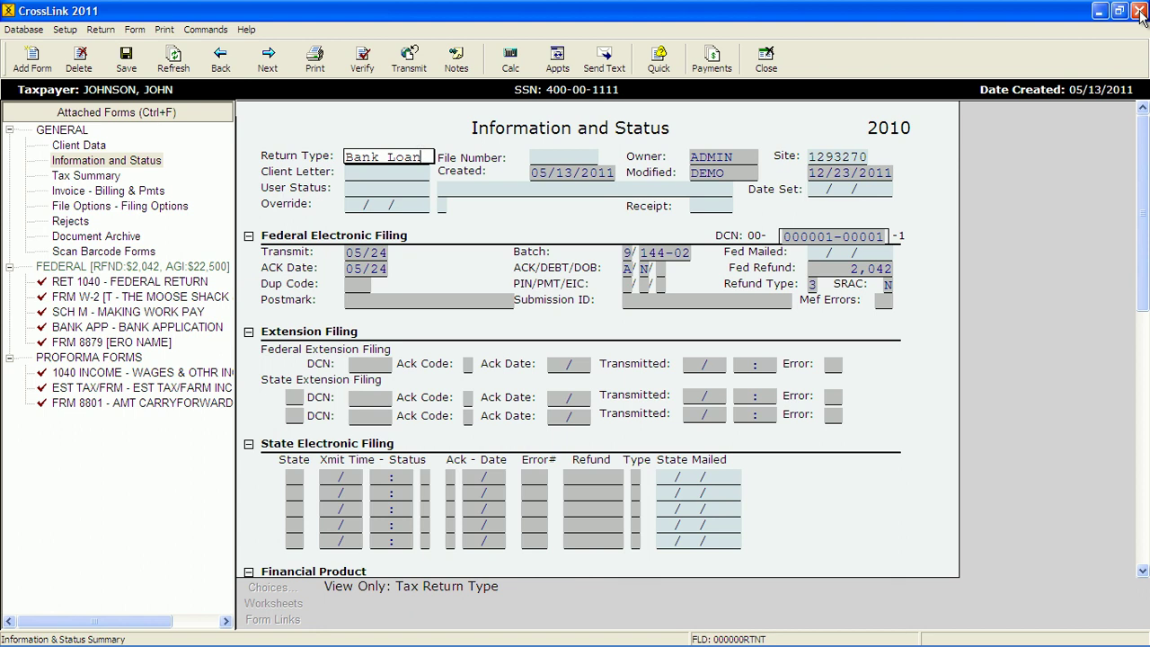
pyautogui.click(85, 238)
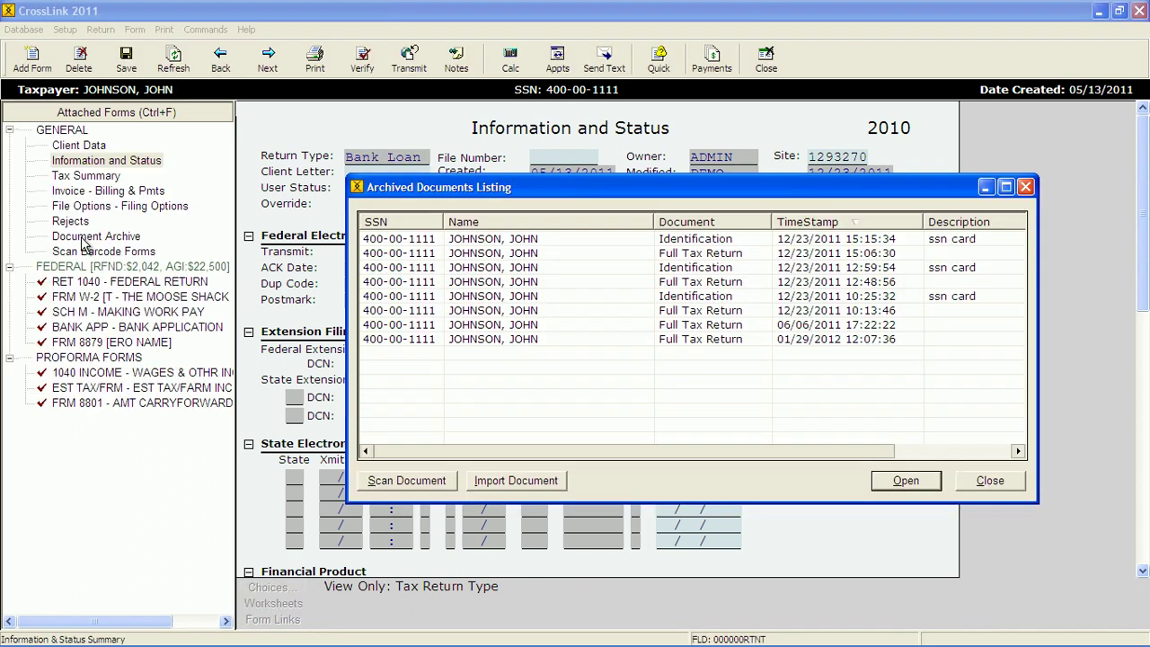
pyautogui.click(491, 238)
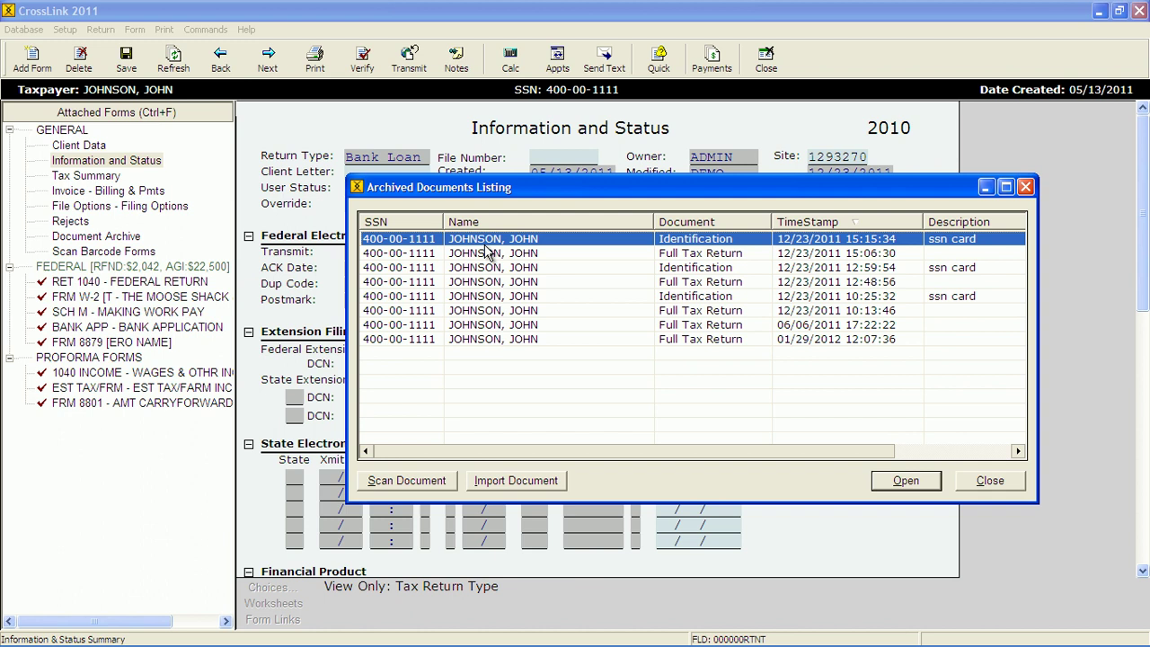
pyautogui.click(672, 256)
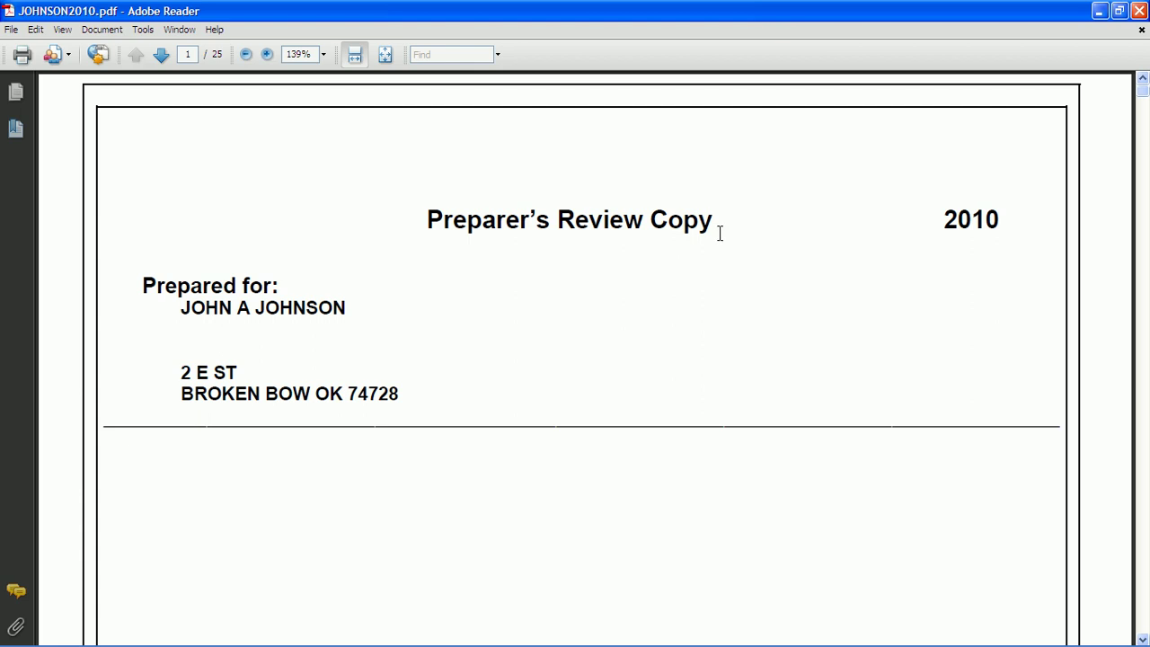
pyautogui.click(1143, 13)
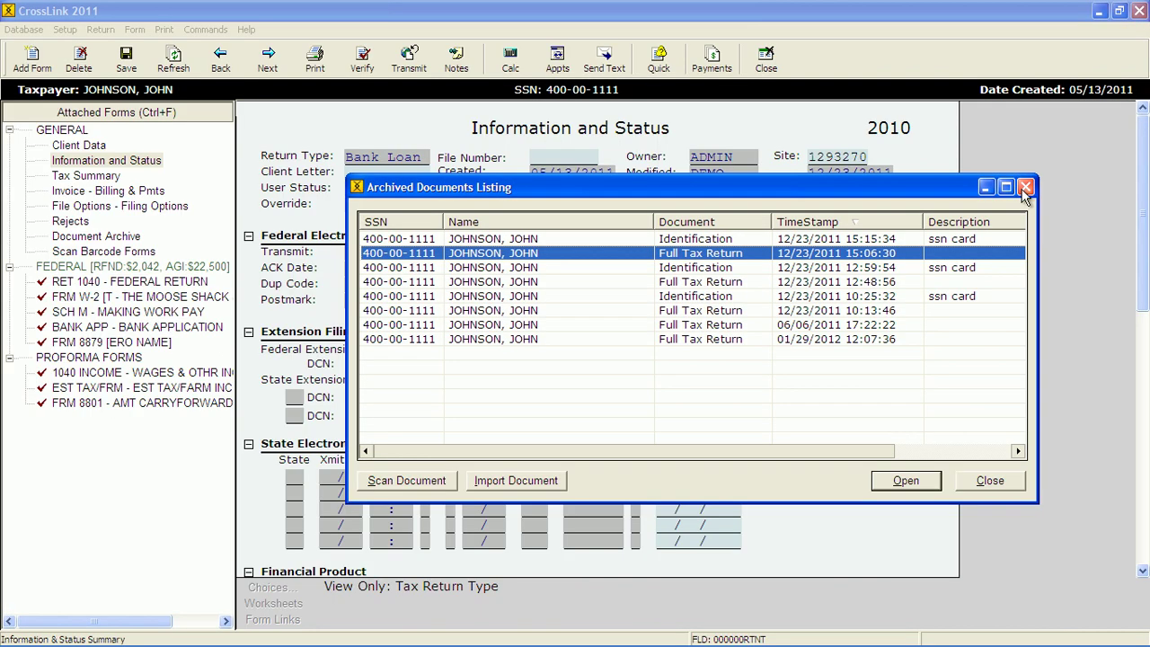
pyautogui.click(1025, 186)
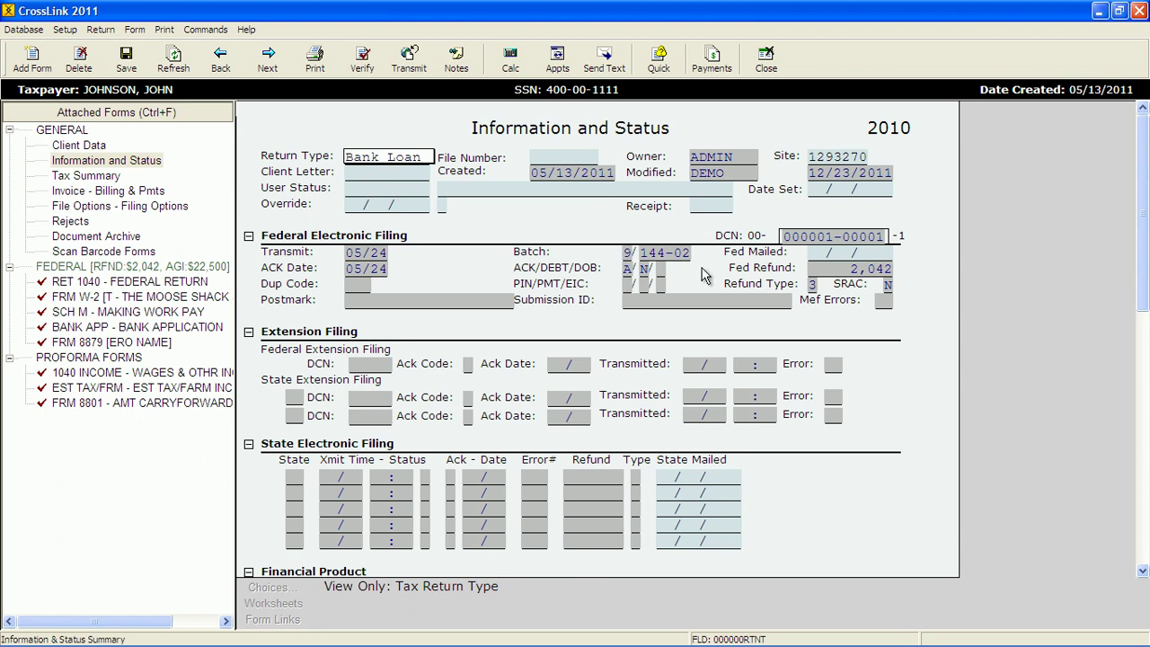
# - Send the return to the transmit queue with Transmit Federal checked
pyautogui.click(410, 63)
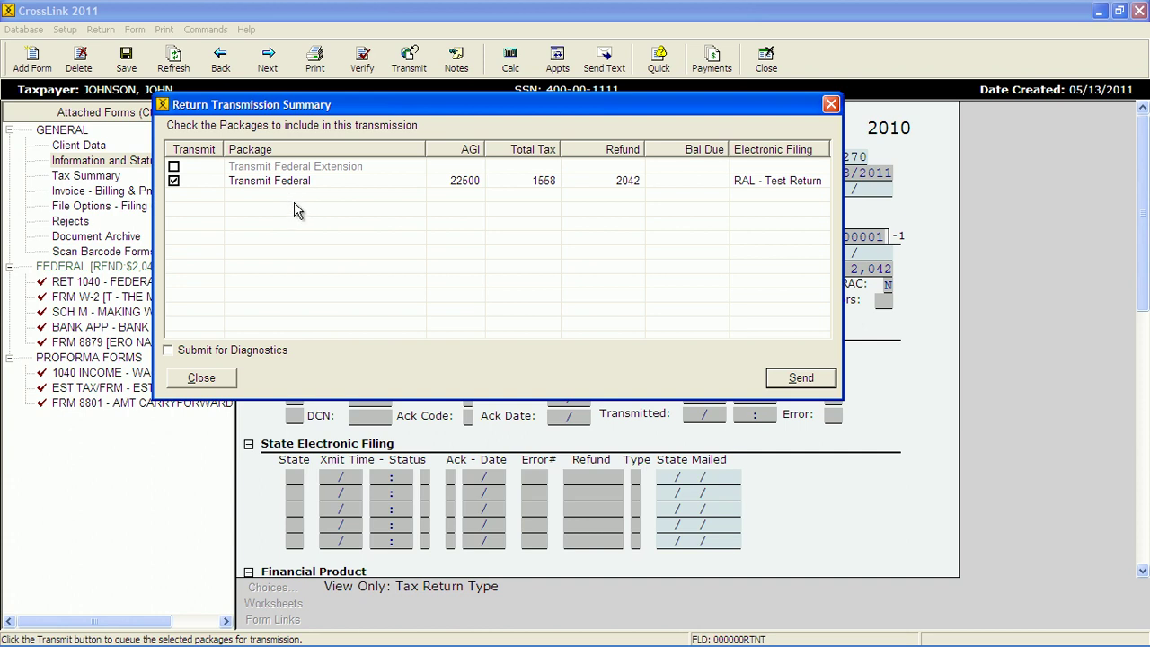
pyautogui.click(776, 377)
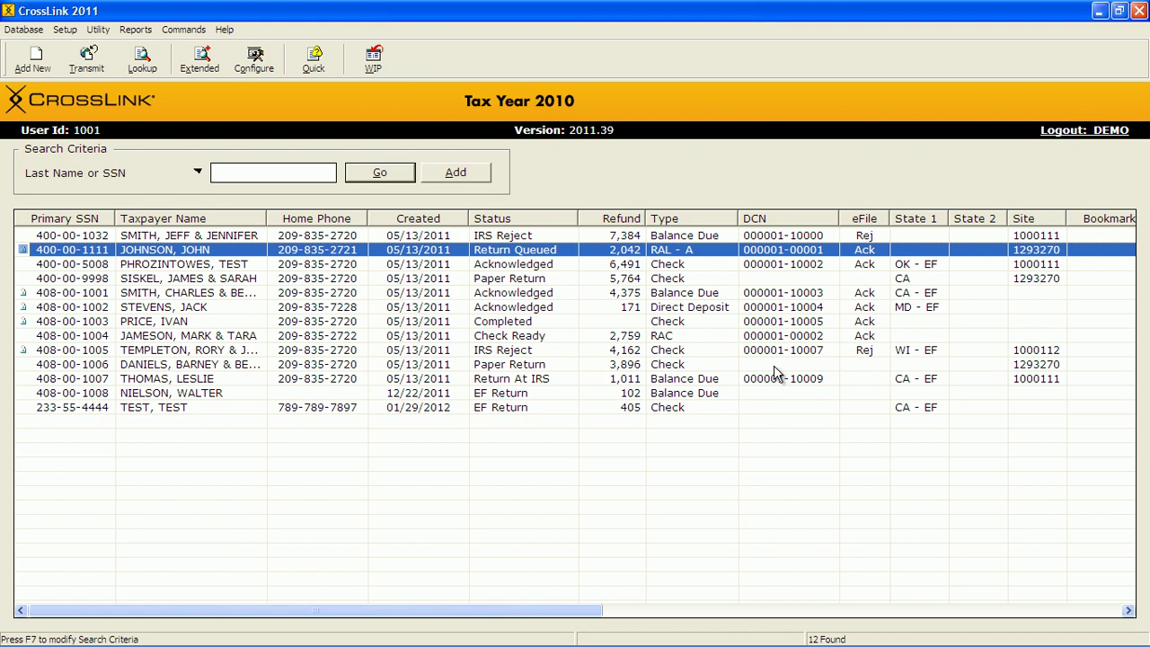
# - In Transmit to Central Site, uncheck the queued tax return via Filter and cancel without sending
pyautogui.click(86, 61)
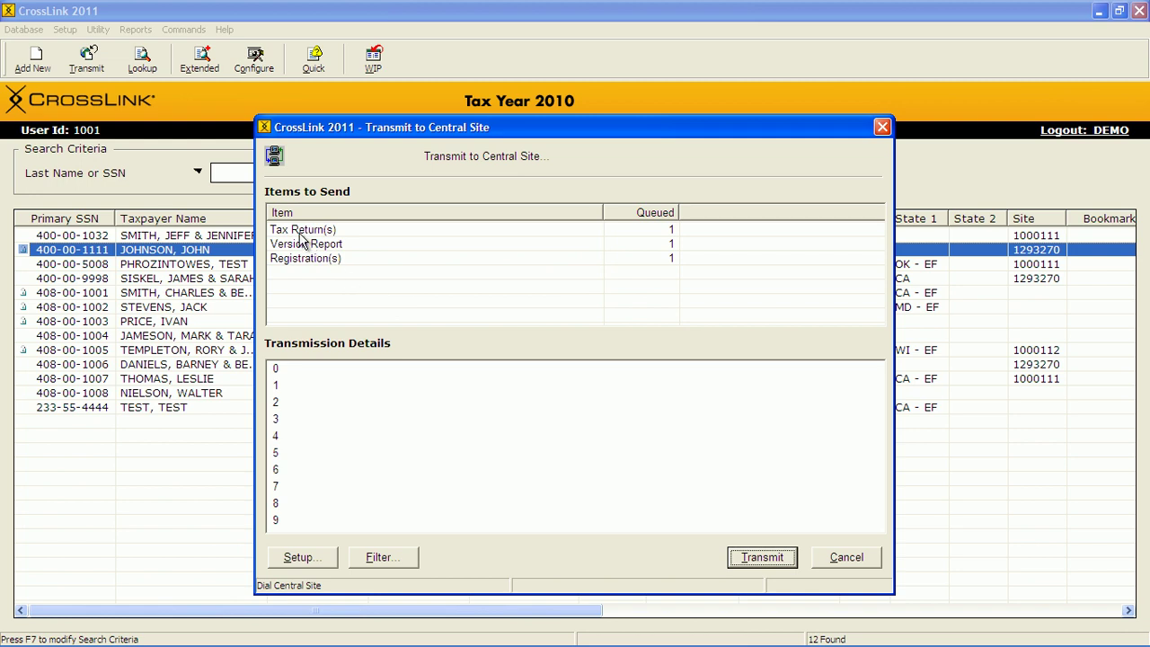
pyautogui.click(300, 232)
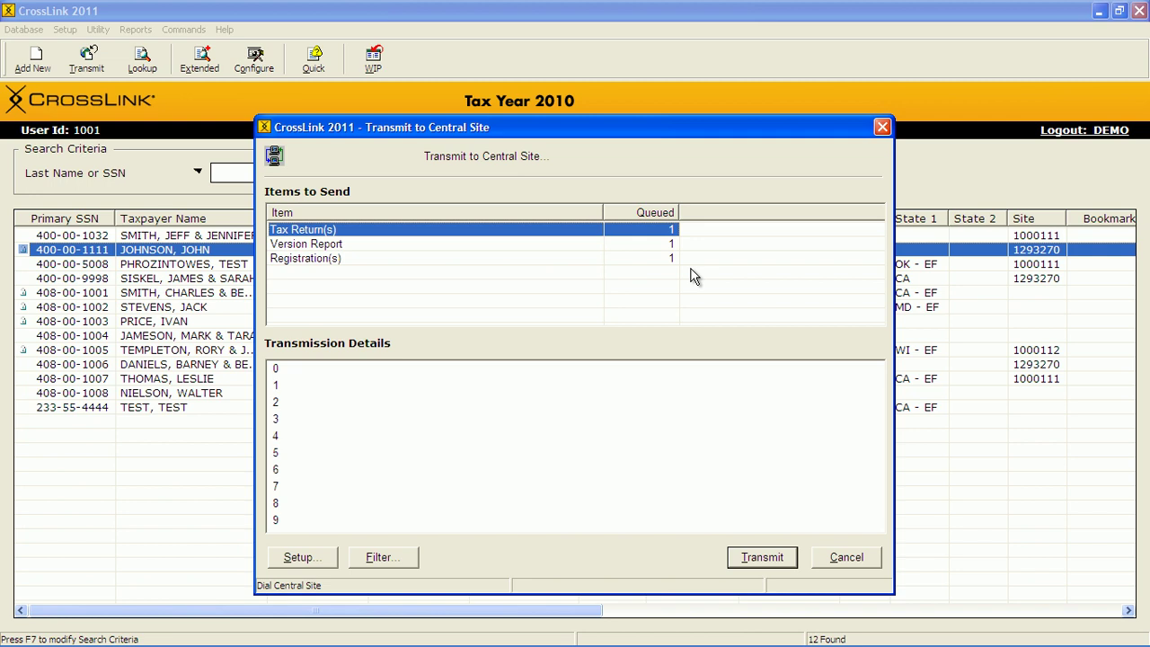
pyautogui.click(405, 557)
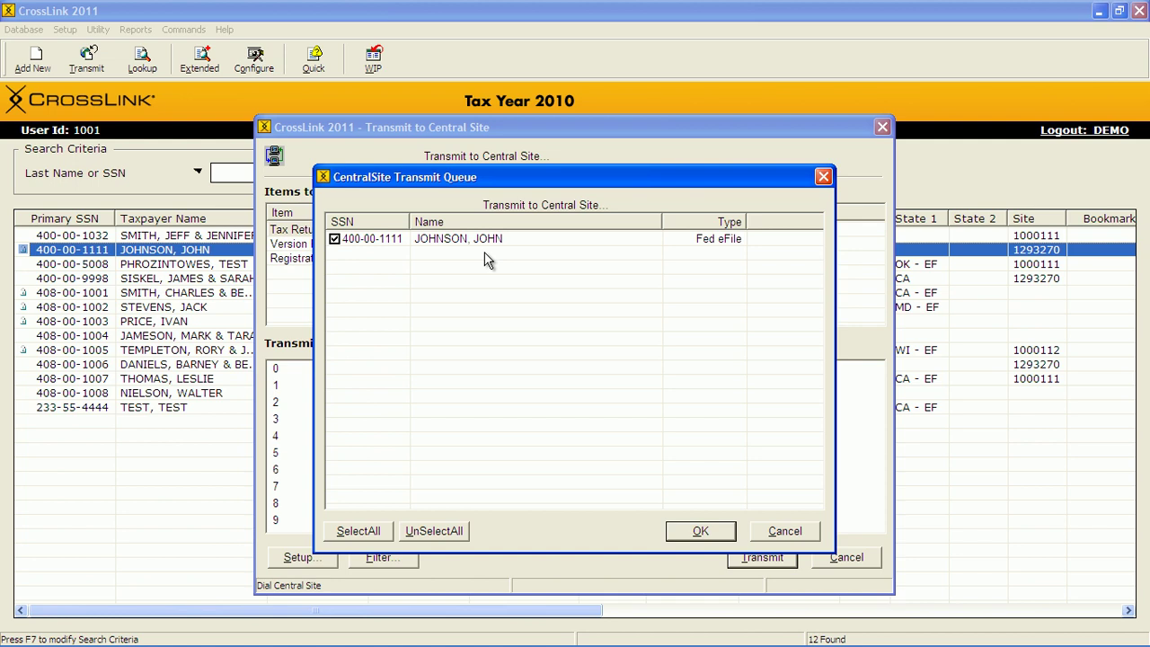
pyautogui.click(333, 239)
pyautogui.click(697, 530)
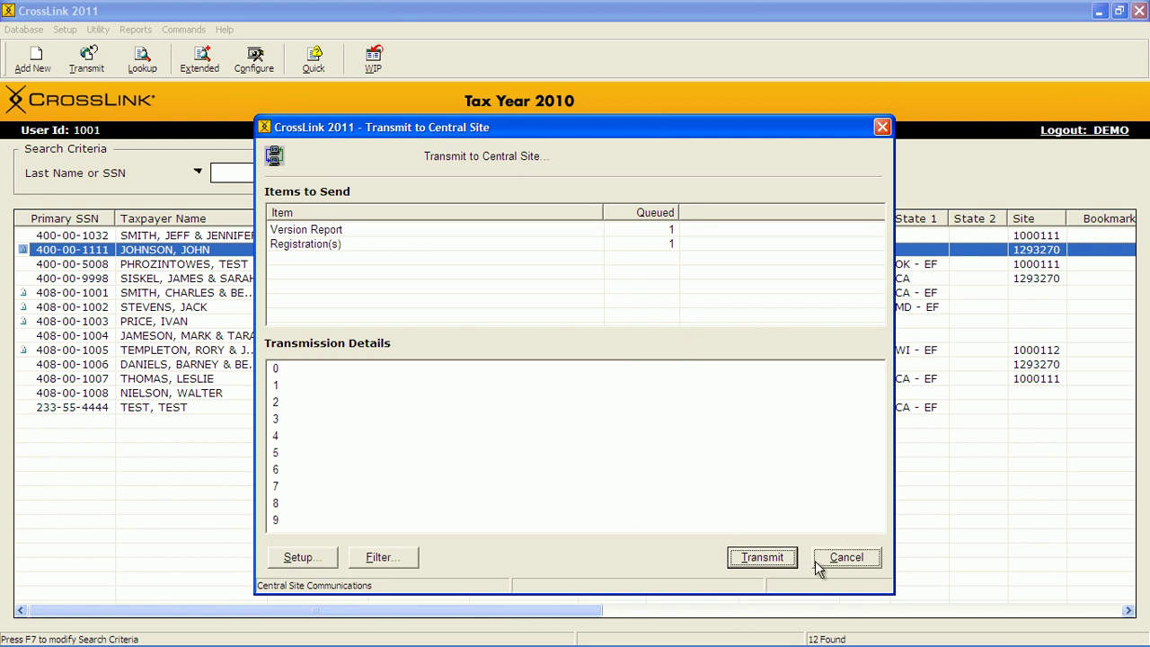
pyautogui.click(845, 557)
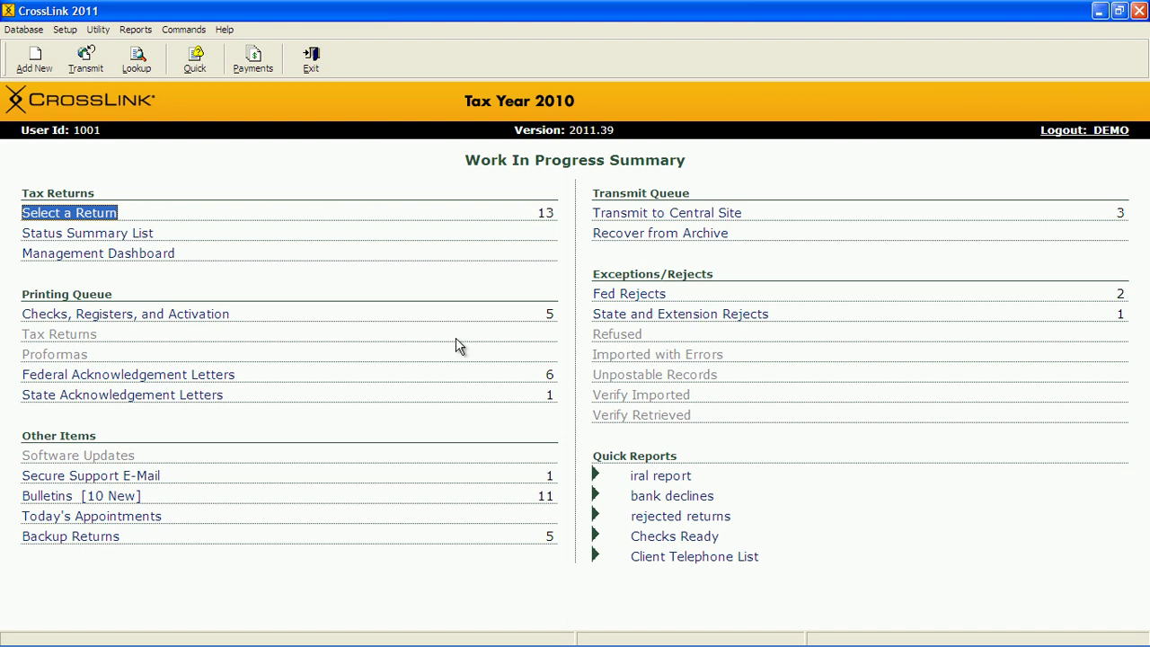
pyautogui.click(24, 30)
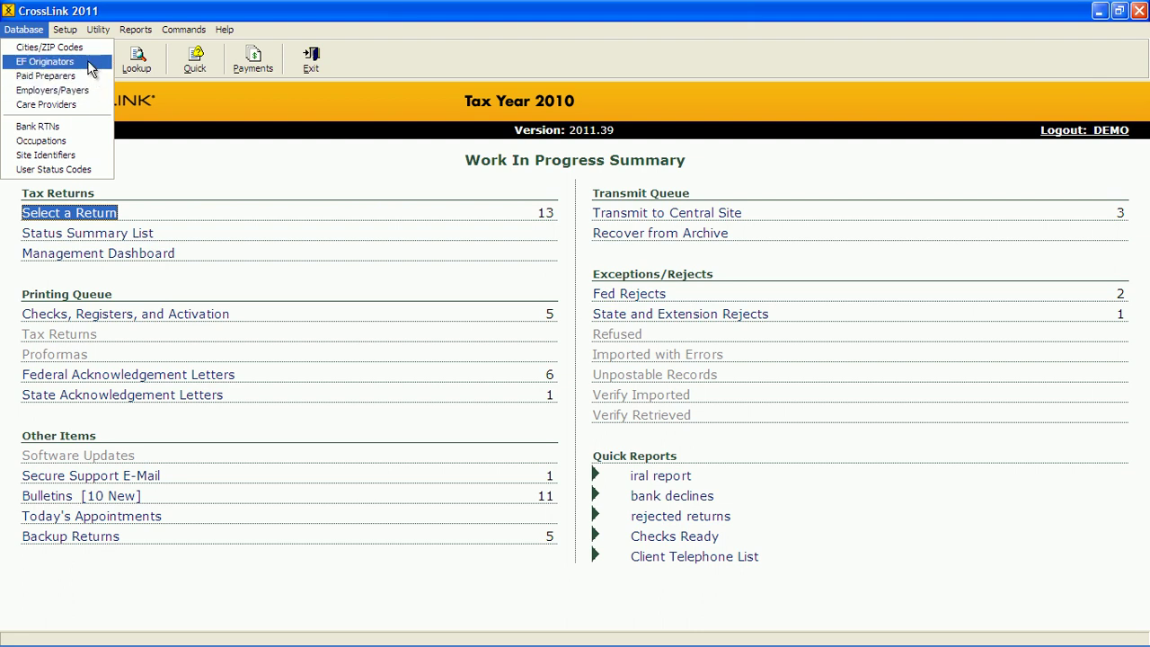
pyautogui.click(89, 69)
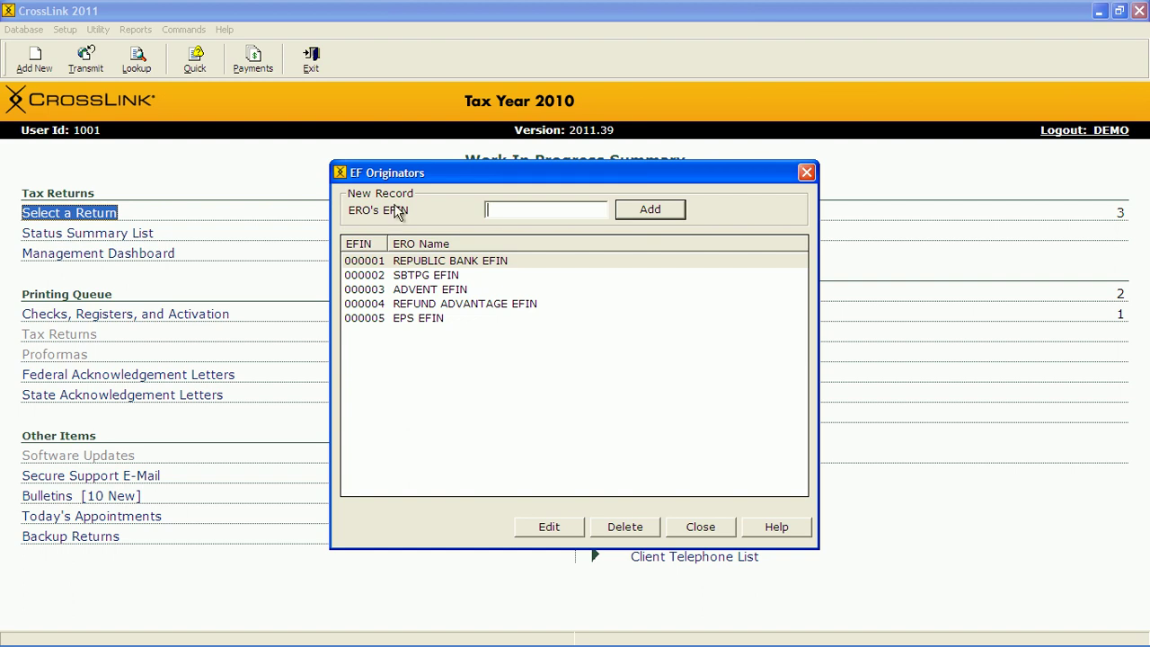
pyautogui.doubleClick(520, 261)
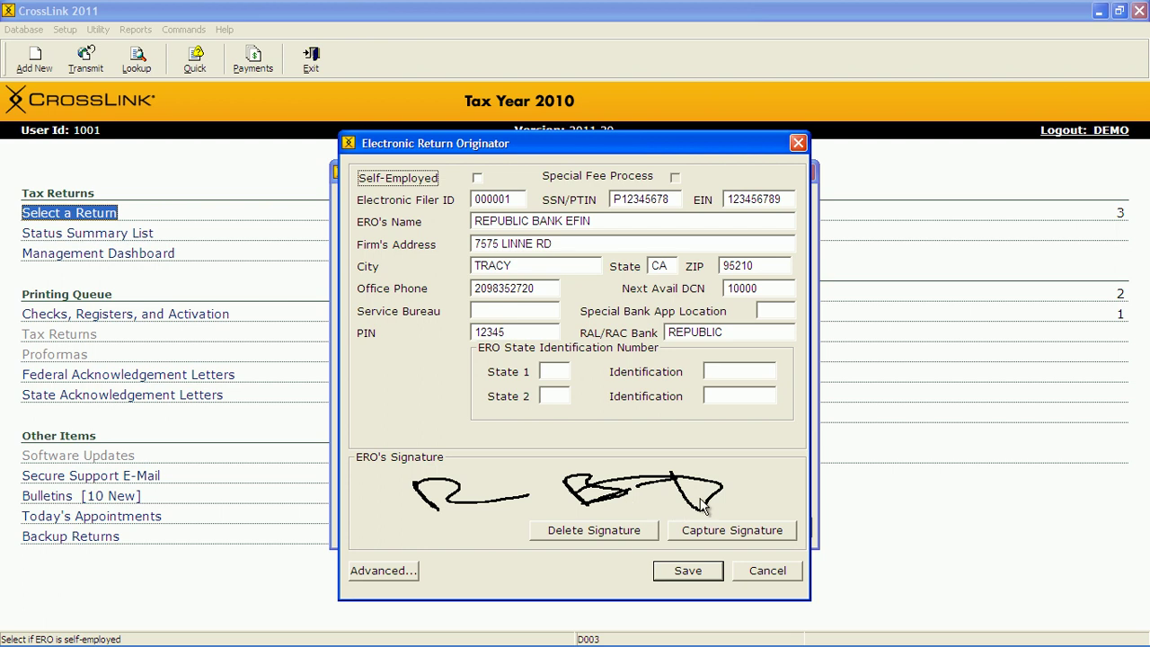
pyautogui.click(802, 172)
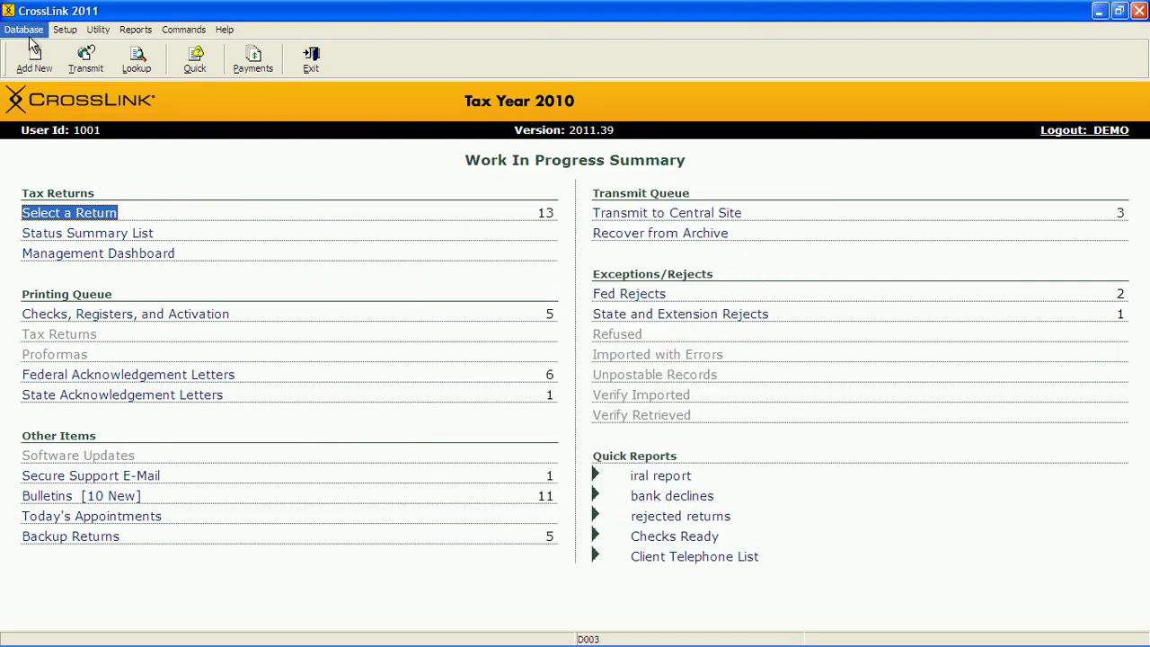
pyautogui.click(25, 30)
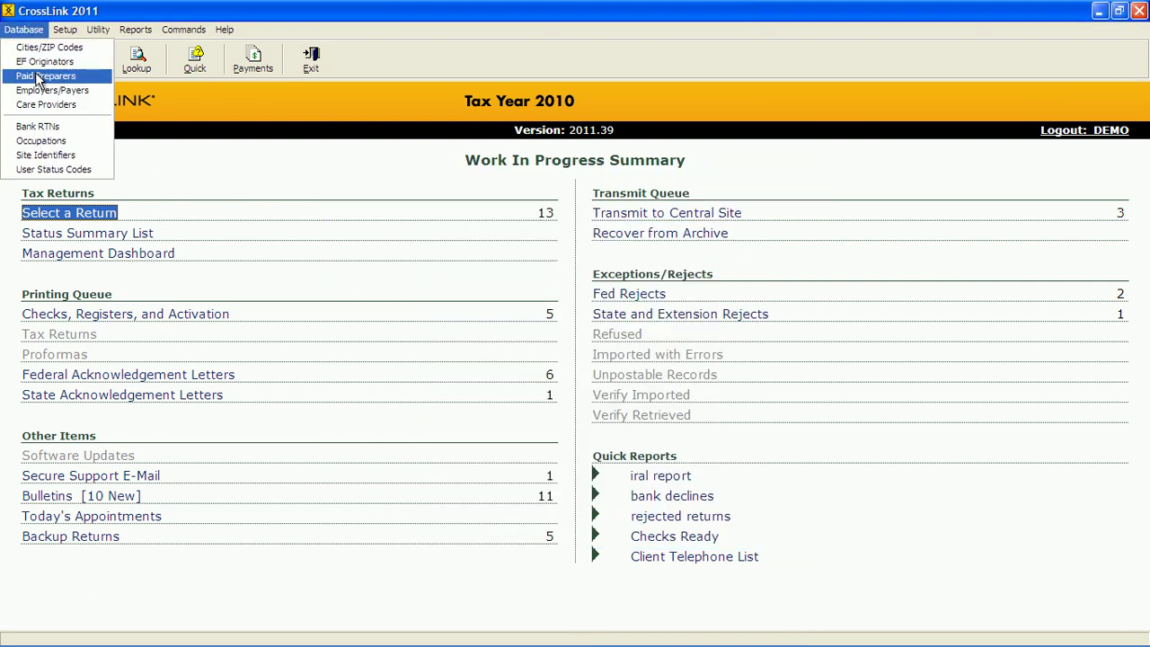
pyautogui.click(39, 76)
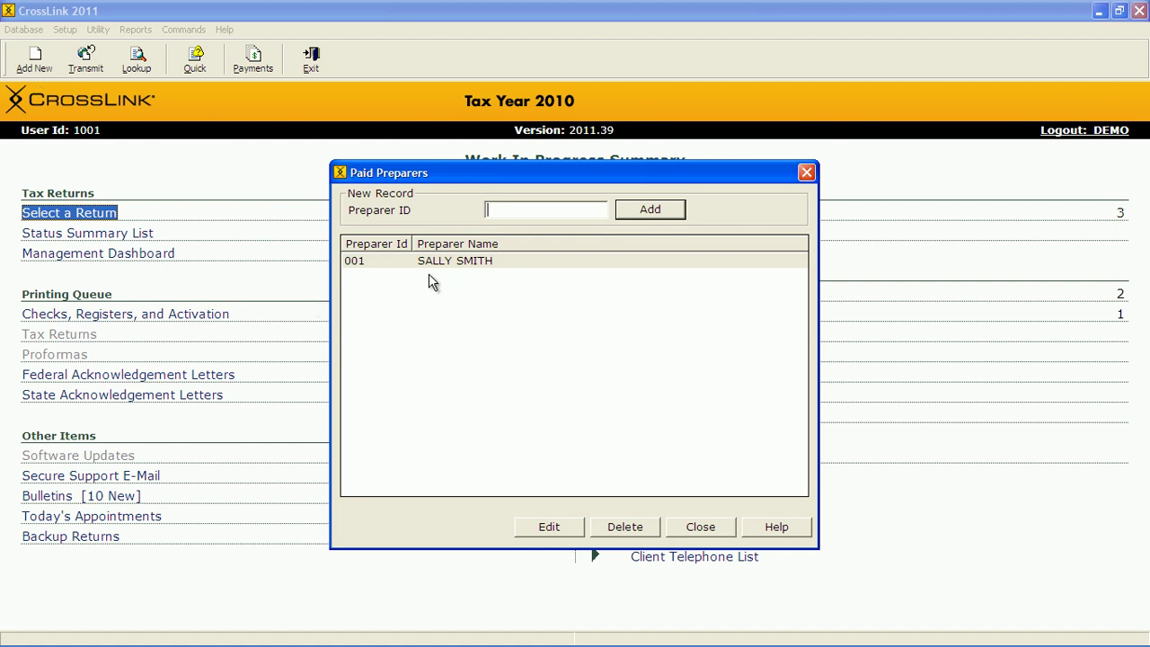
pyautogui.doubleClick(475, 262)
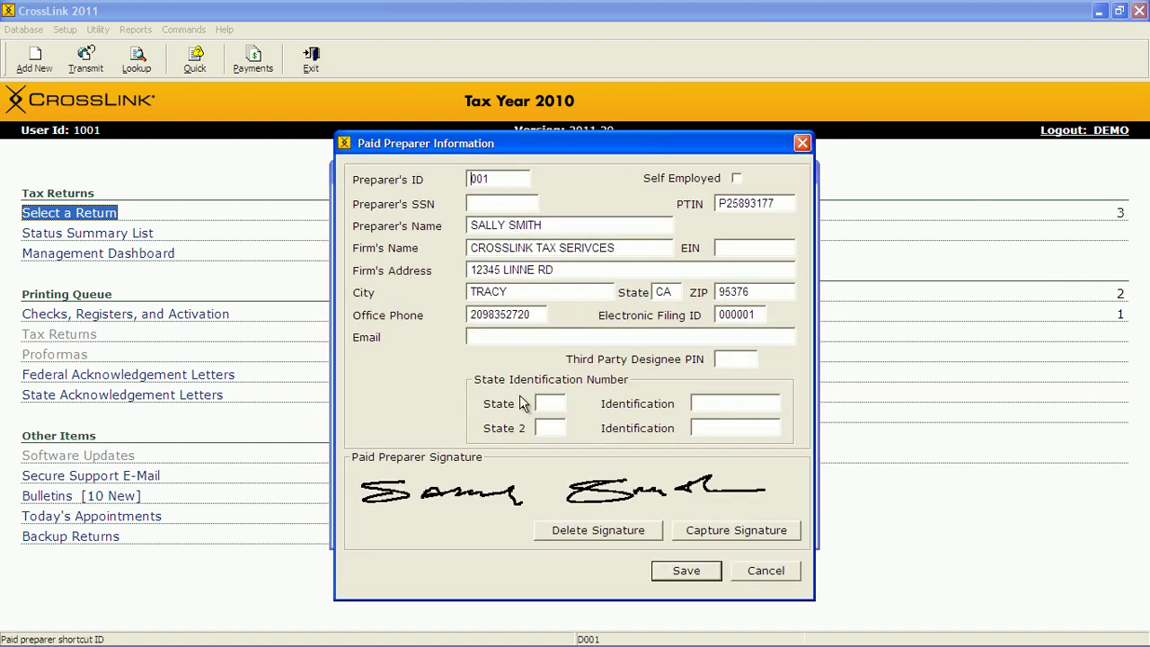
pyautogui.click(803, 143)
pyautogui.click(806, 173)
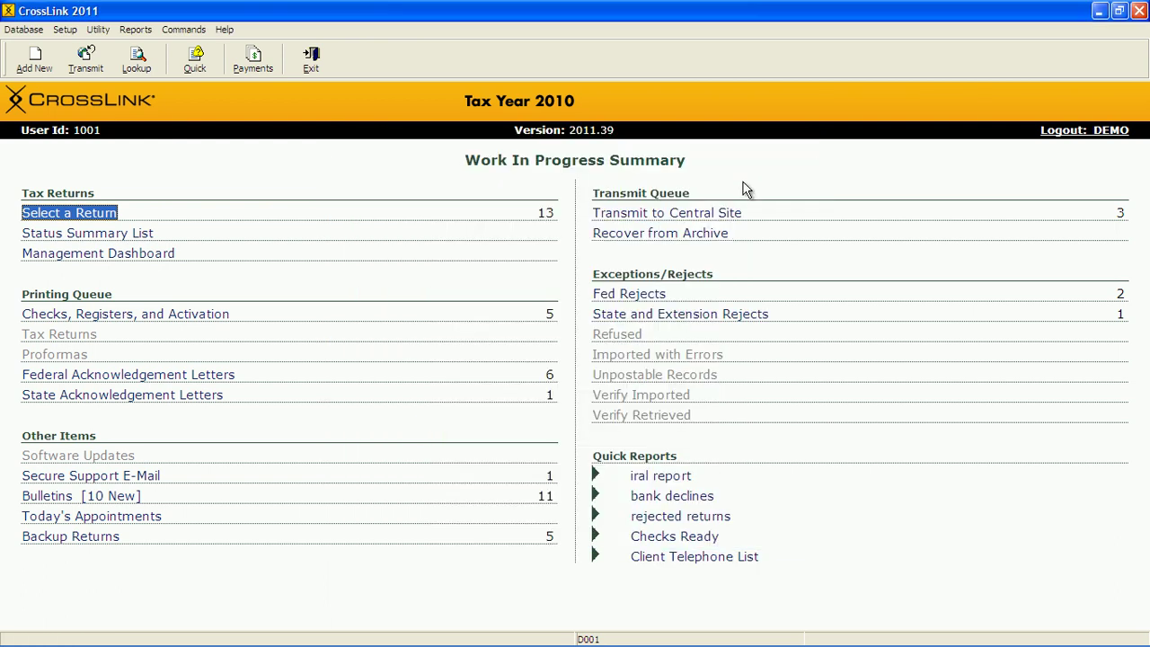
pyautogui.click(63, 32)
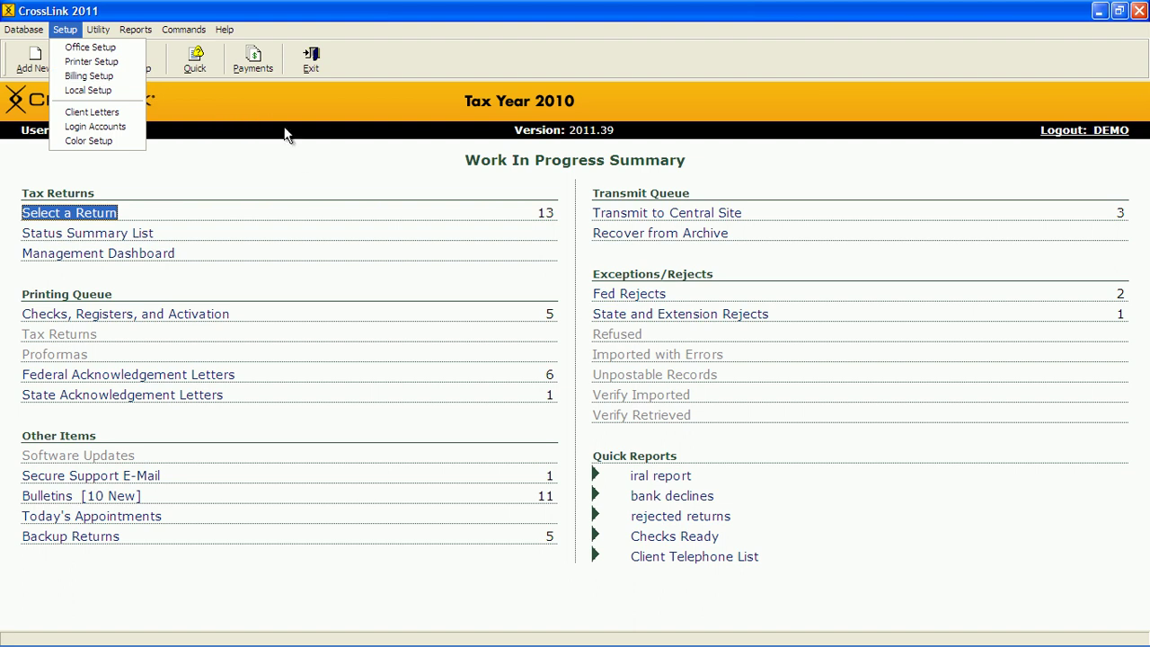
pyautogui.click(297, 157)
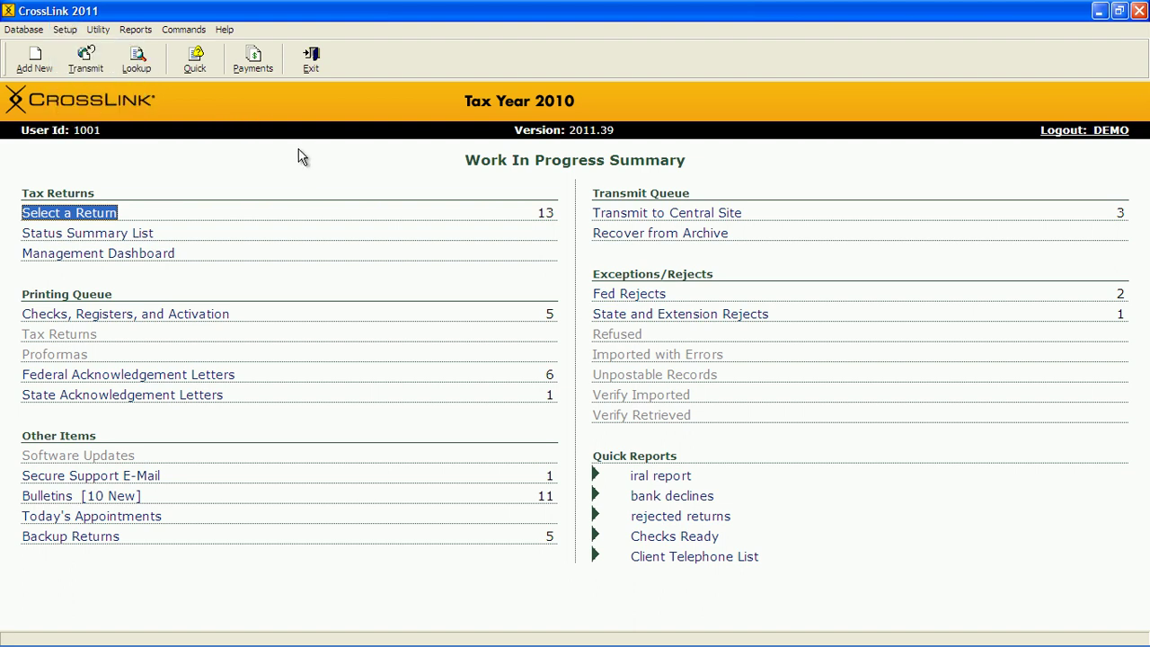